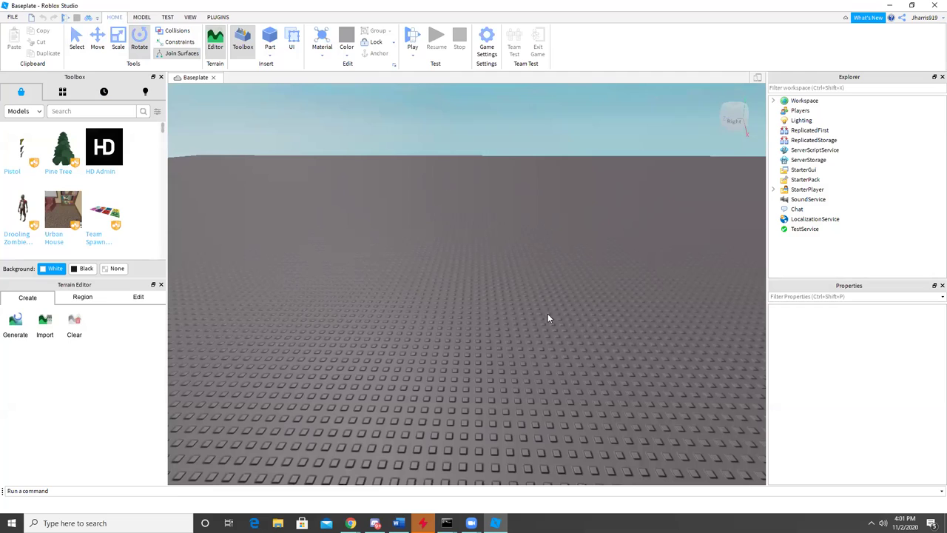
Step: Insert a default part on the baseplate and delete it
click(81, 46)
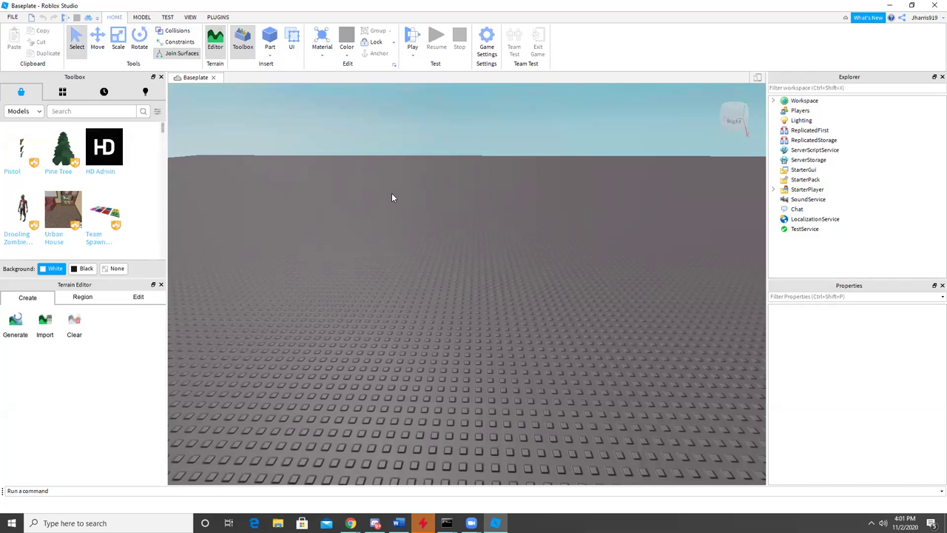
click(278, 50)
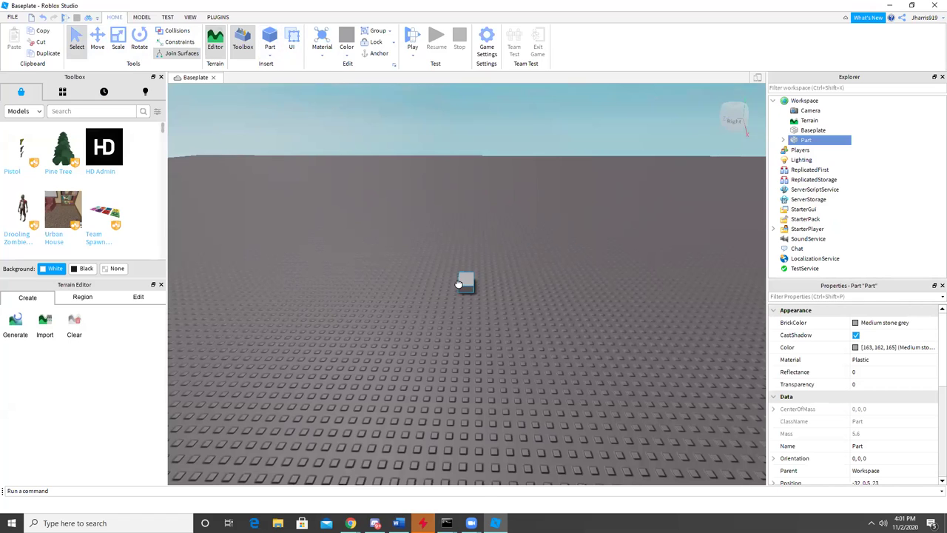
key(Delete)
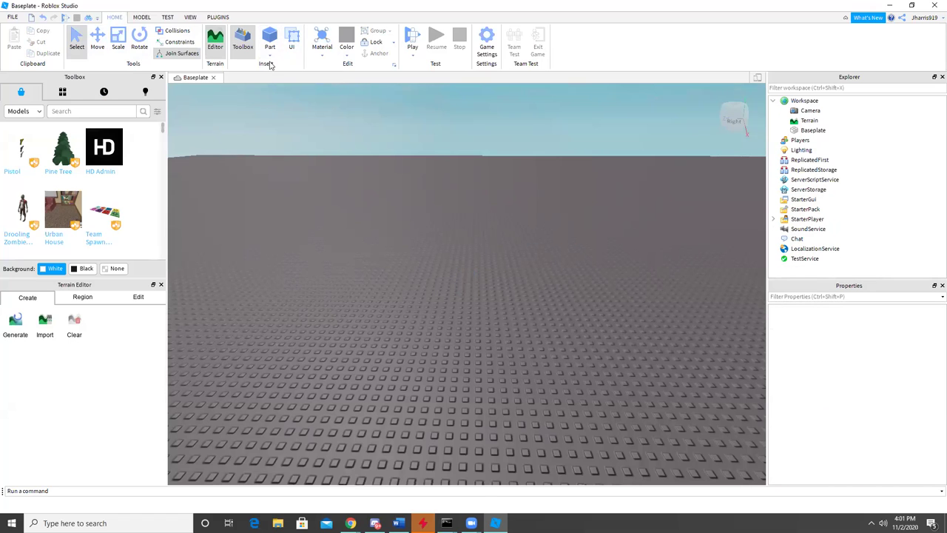
Step: Look through the available part shapes, materials and colors without applying any of them
click(271, 59)
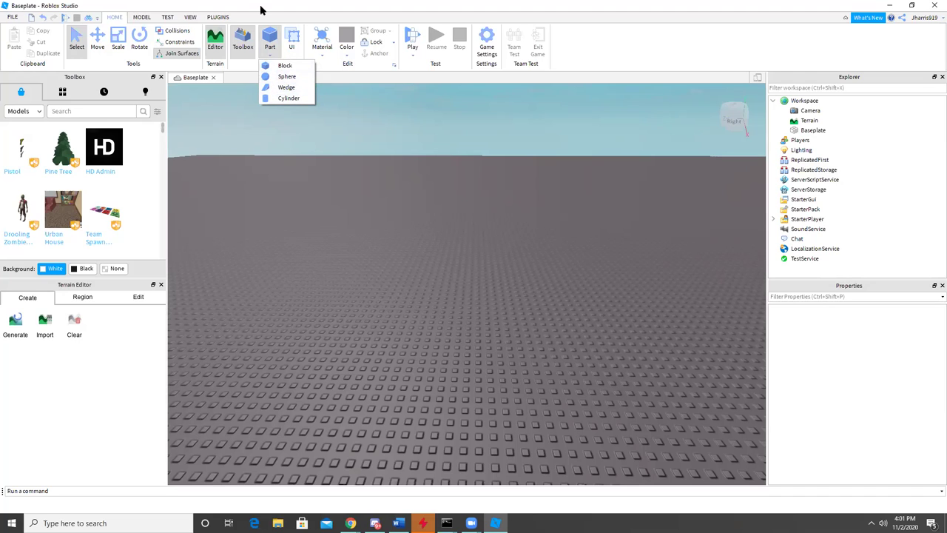
click(261, 9)
click(269, 58)
click(290, 54)
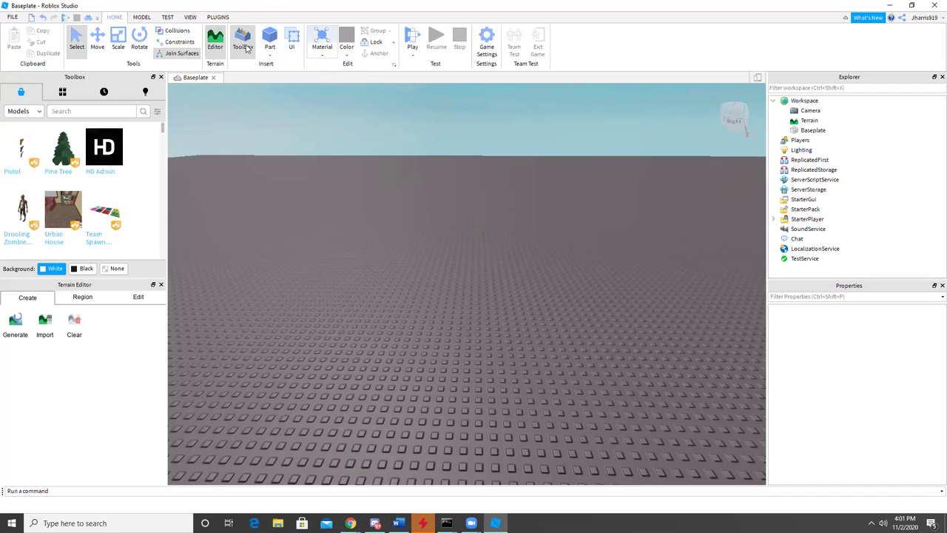
click(322, 46)
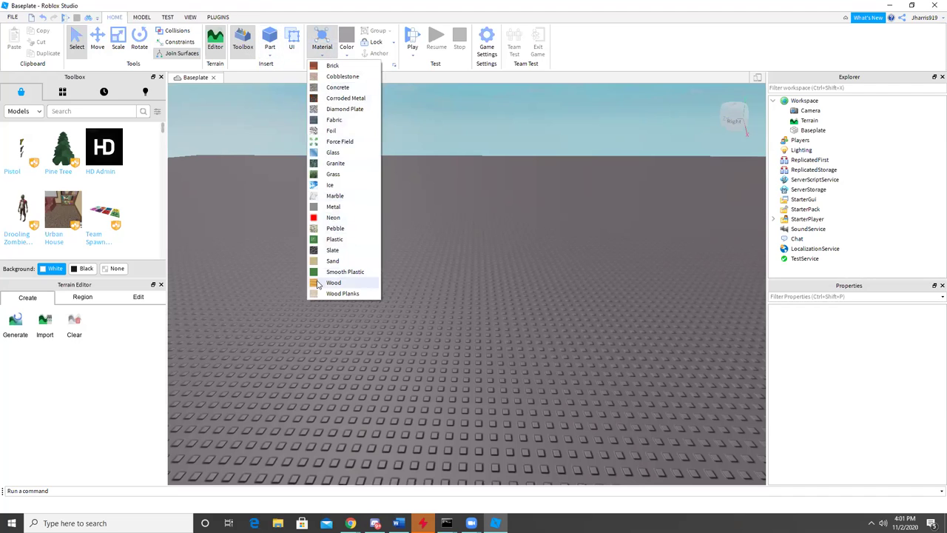
click(347, 45)
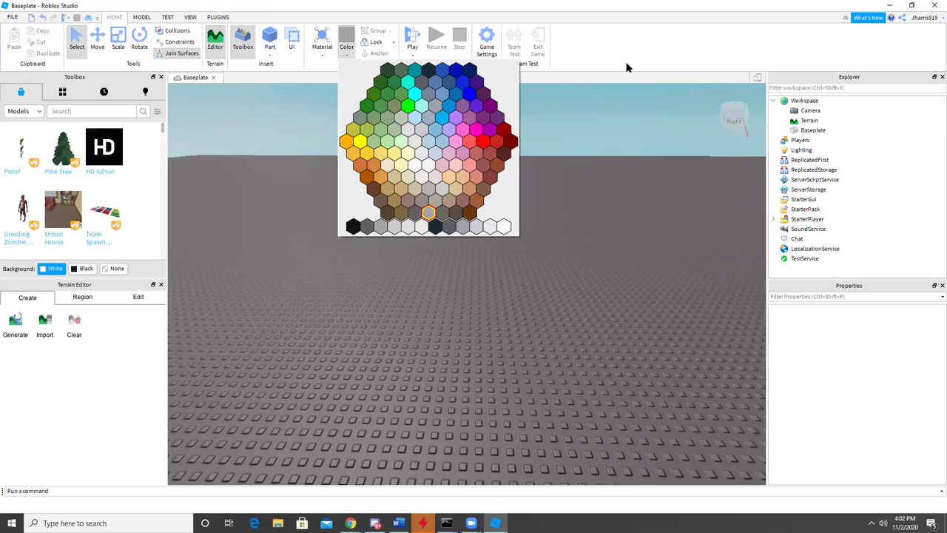
click(453, 64)
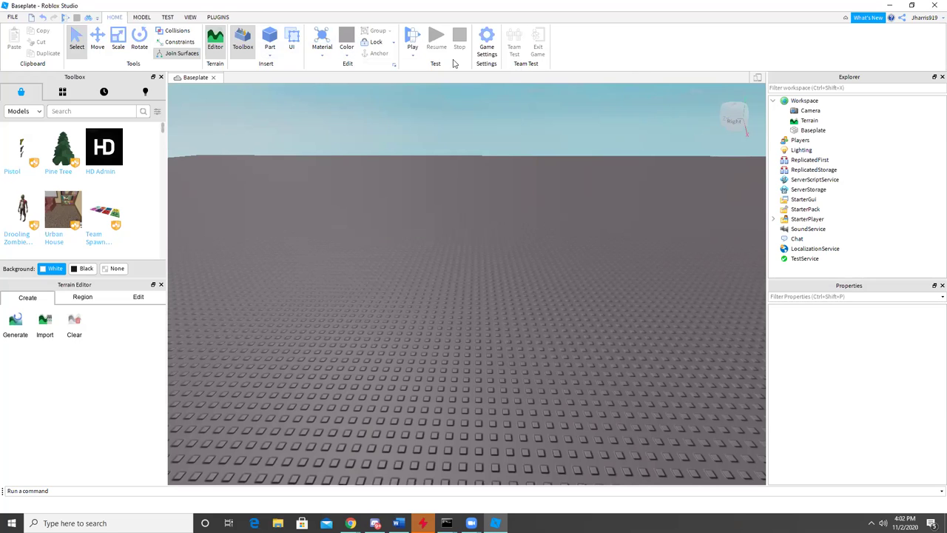
Step: Start a play test and walk the avatar around the baseplate in different directions
click(413, 54)
click(422, 66)
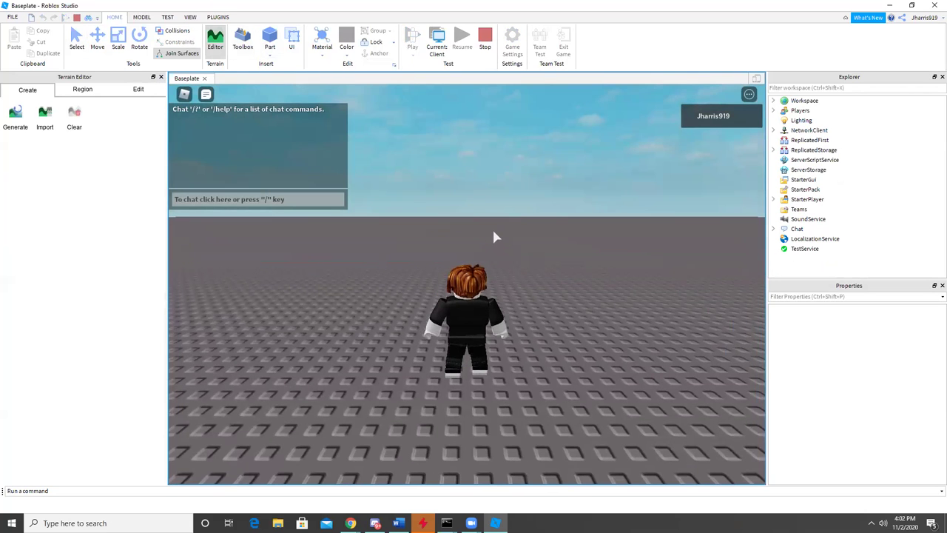
key(d)
key(w)
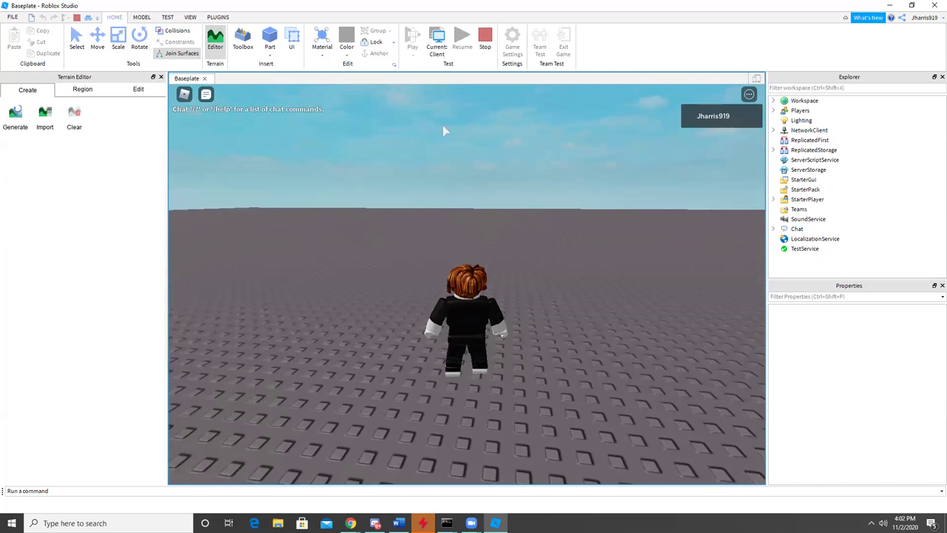
key(w)
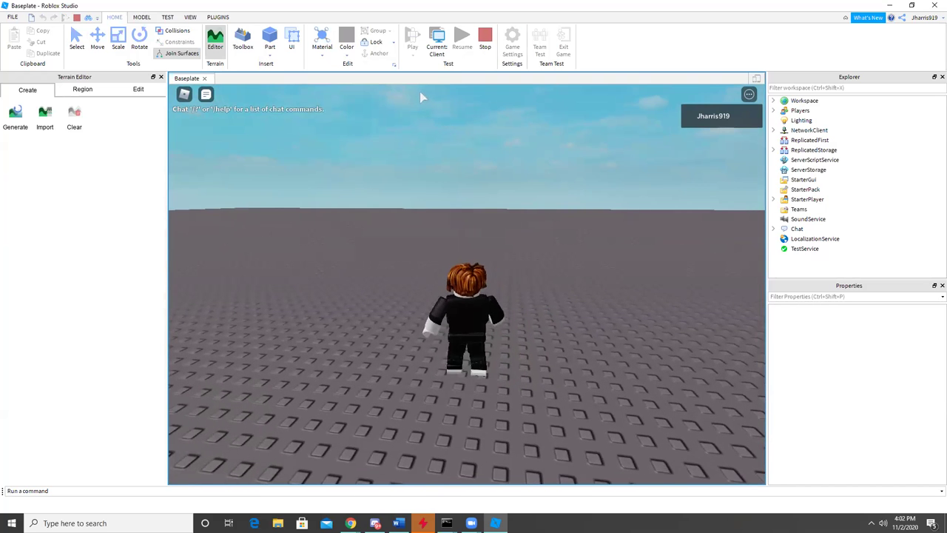
key(s)
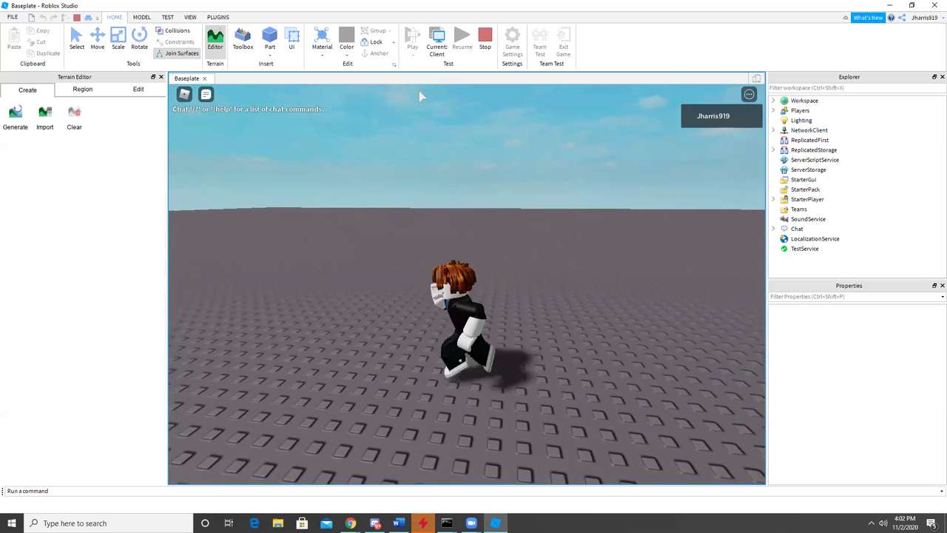
key(w)
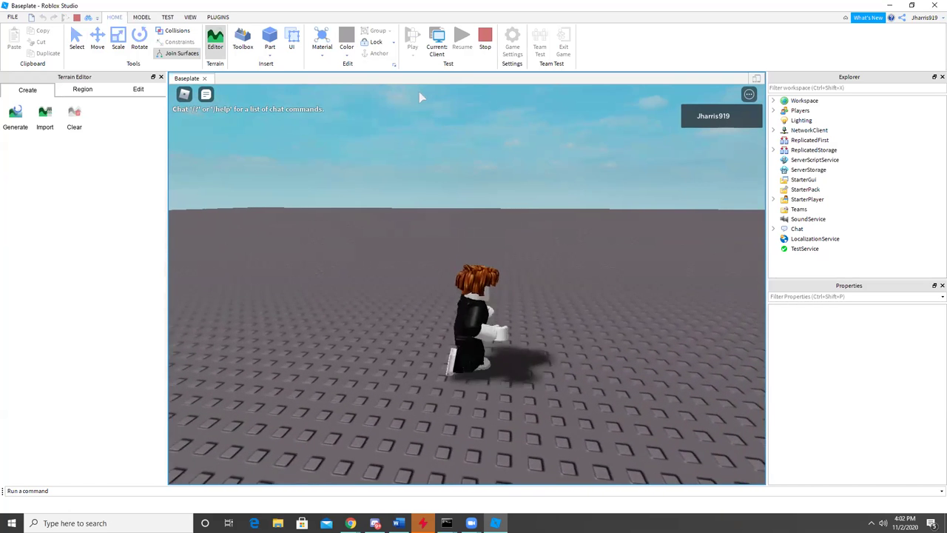
key(w)
key(w)
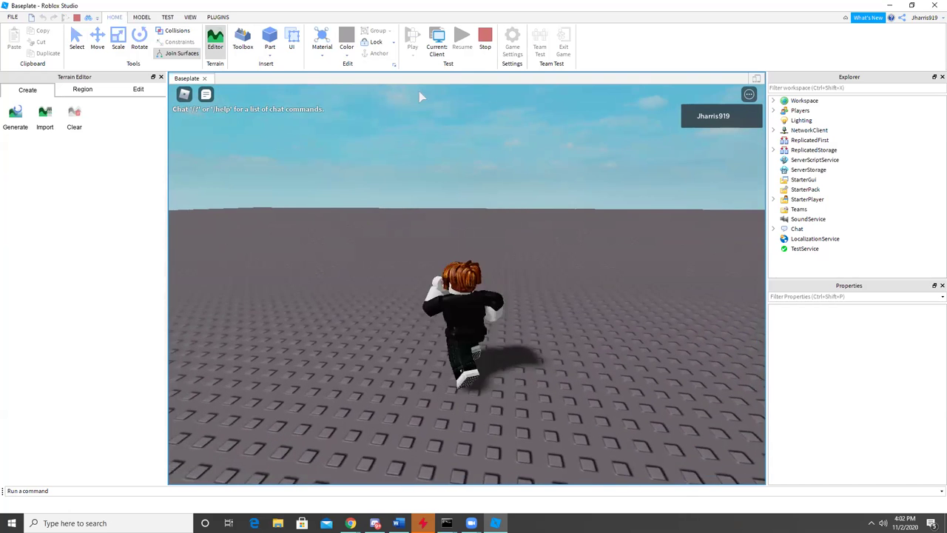
key(s)
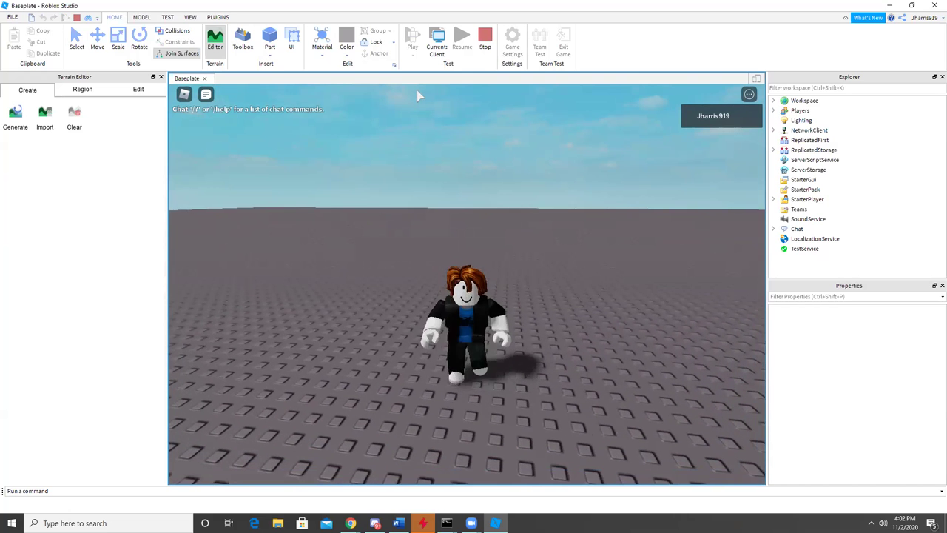
Step: Make the avatar jump several times in the play test and stop the test
key(space)
key(space)
key(space)
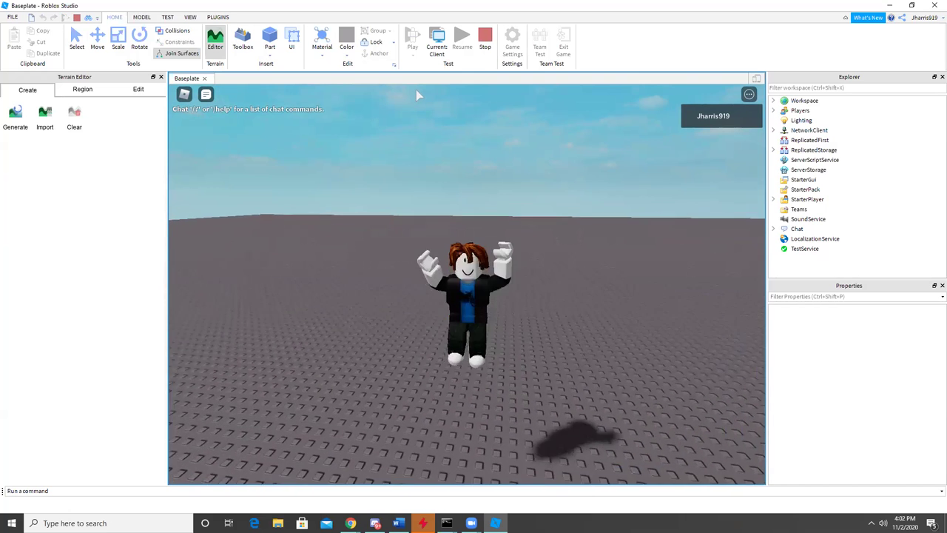
key(space)
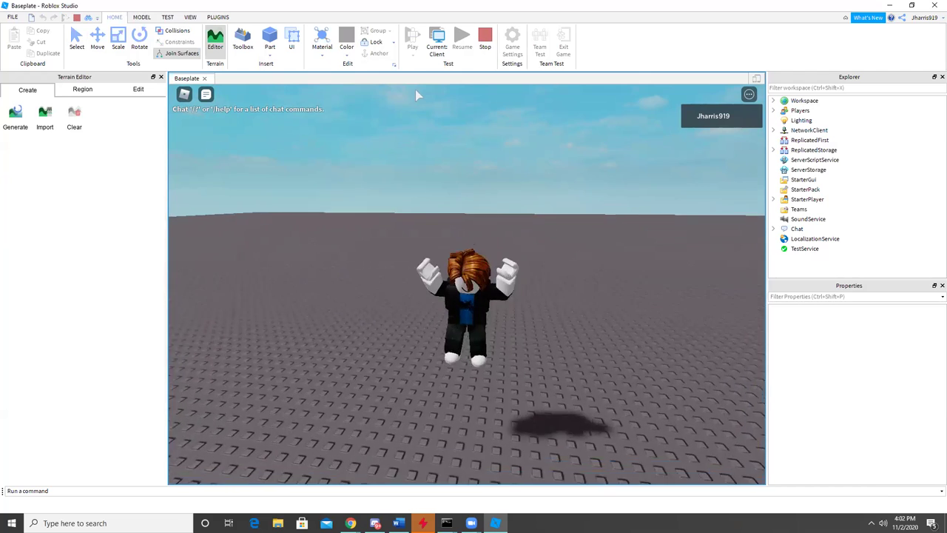
key(space)
key(space)
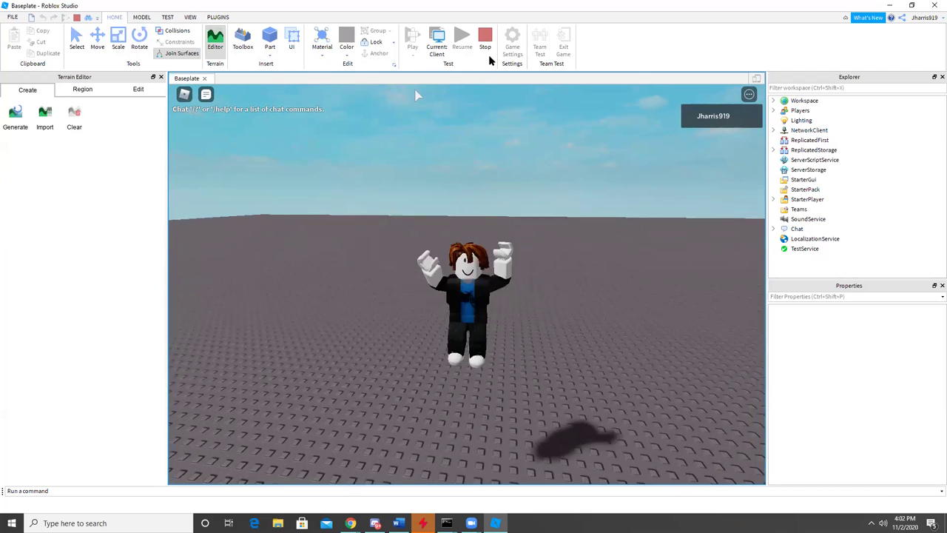
click(485, 46)
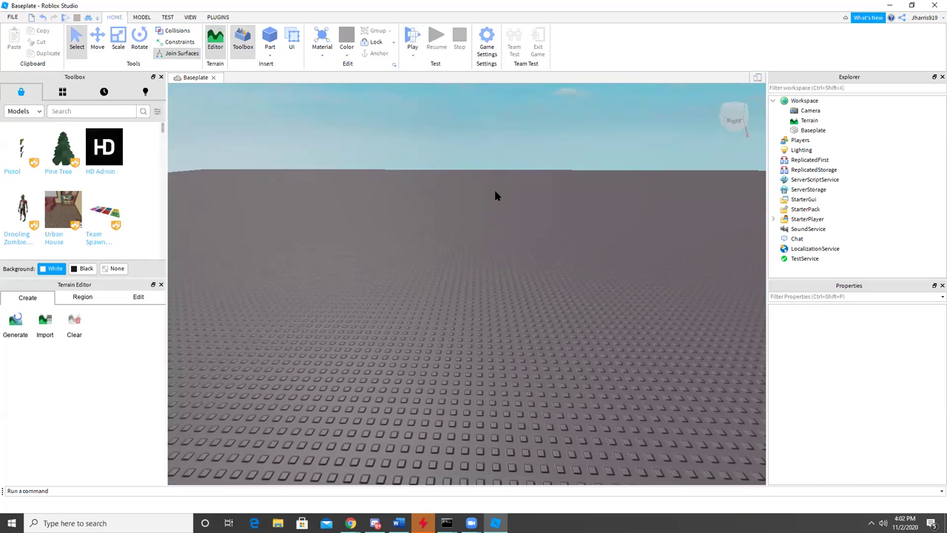
scroll(491, 178, up, 2)
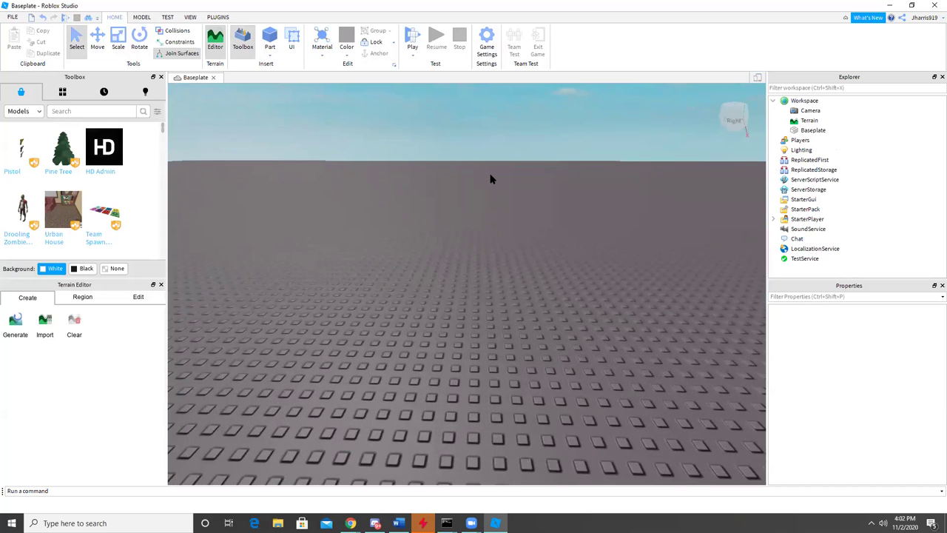
scroll(491, 179, down, 2)
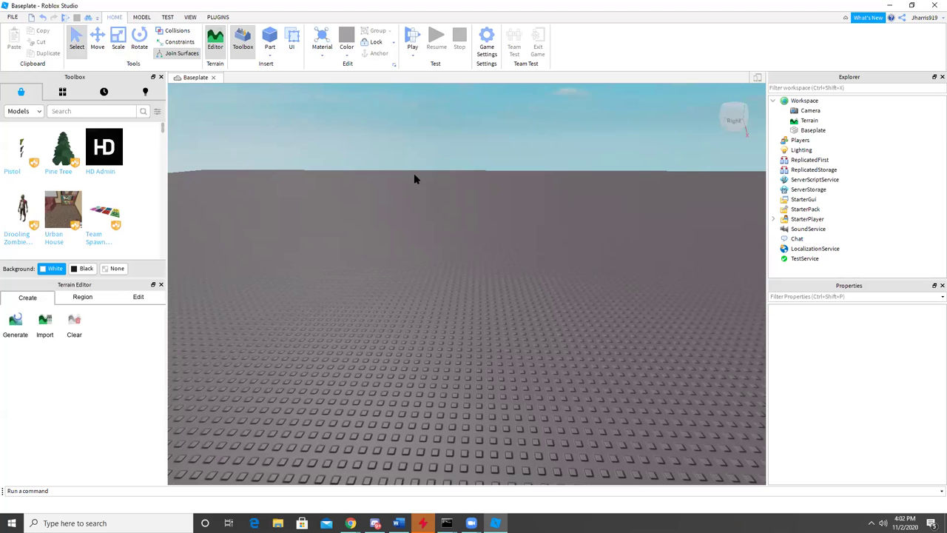
right_drag(414, 178, 725, 108)
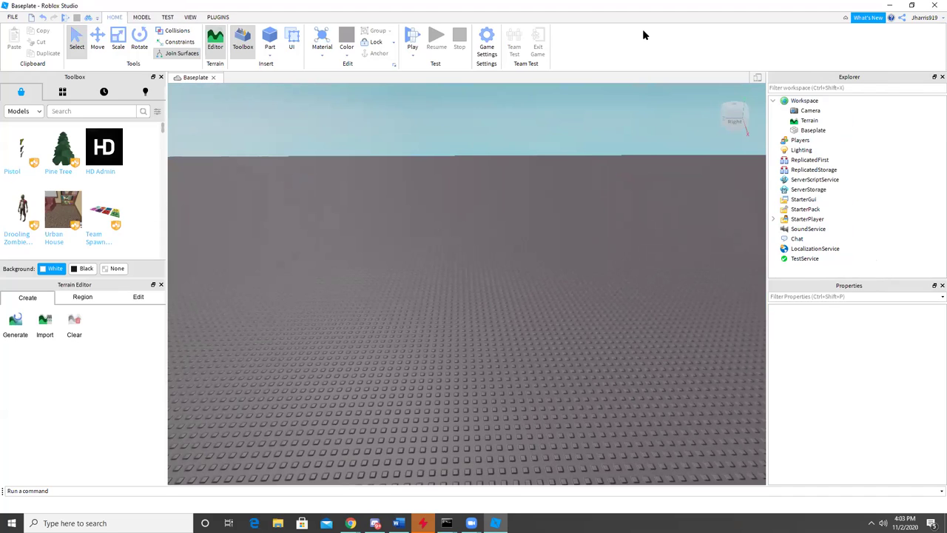
Step: Hide the Explorer and Properties windows and show both of them again
click(189, 17)
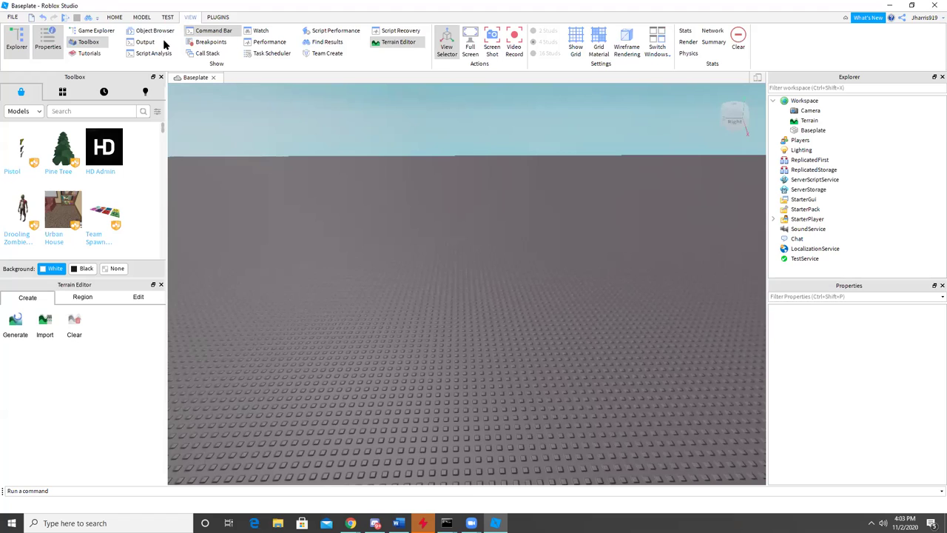
click(46, 43)
click(23, 51)
click(13, 54)
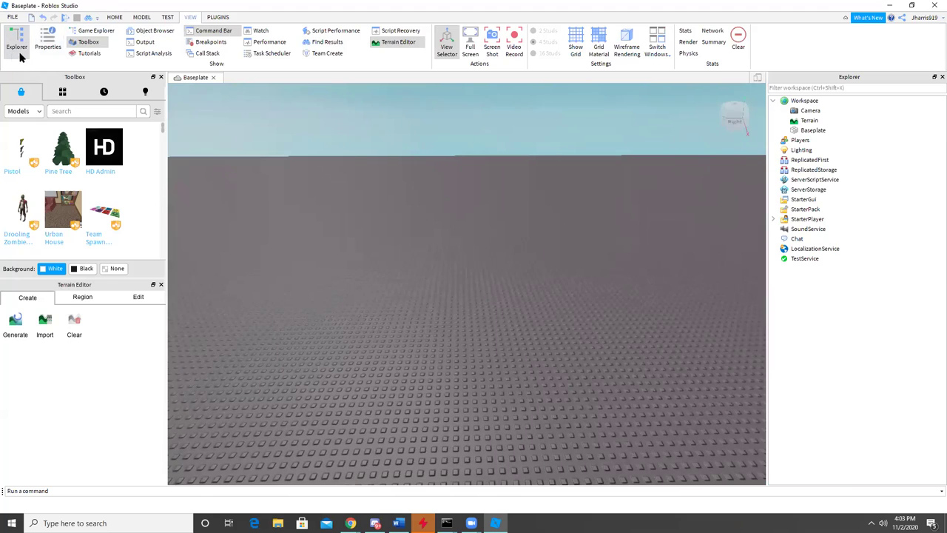
click(47, 41)
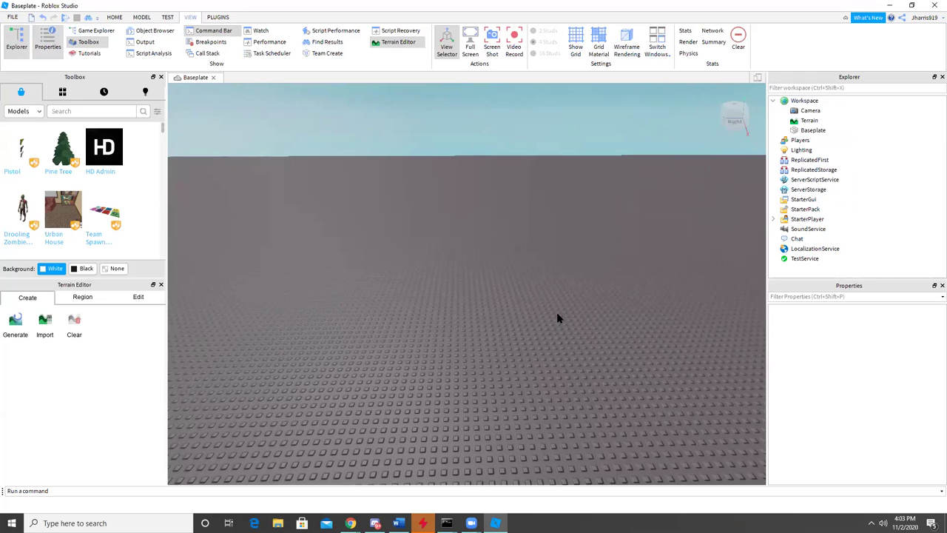
Step: Add a SpawnLocation object to the Workspace
right_drag(617, 266, 618, 269)
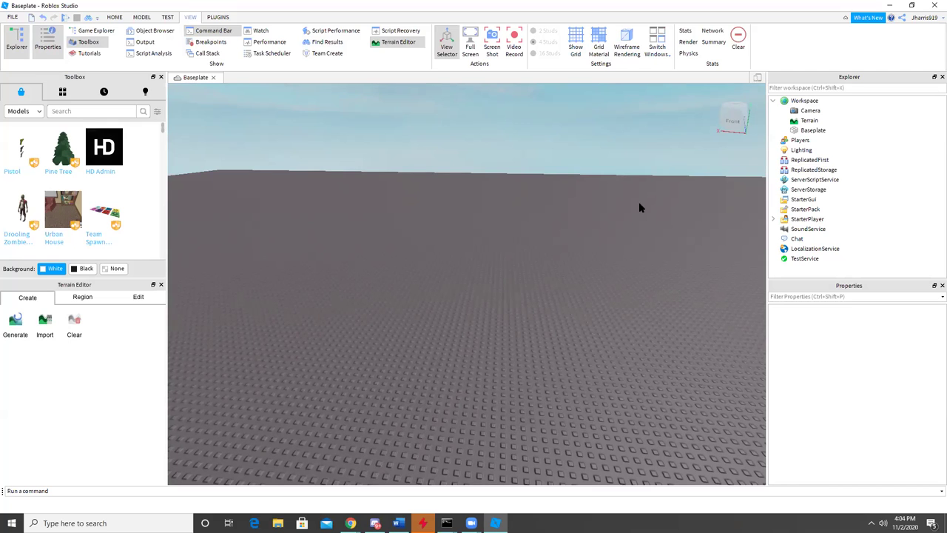
right_drag(609, 183, 609, 183)
scroll(615, 176, up, 2)
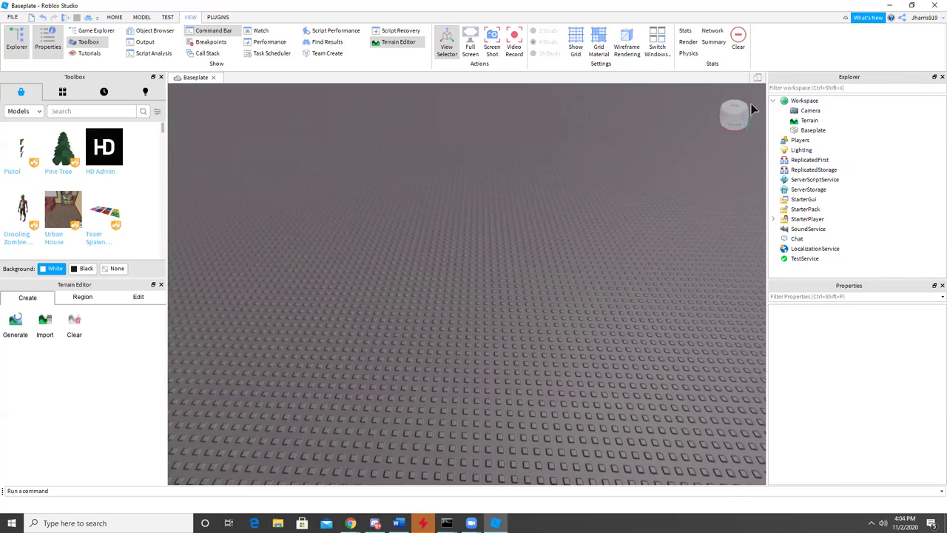
click(826, 100)
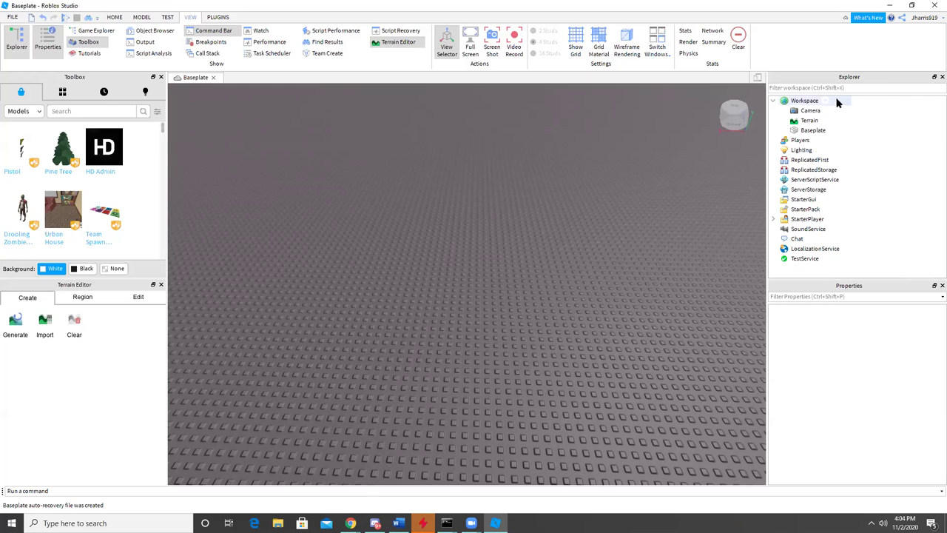
click(826, 102)
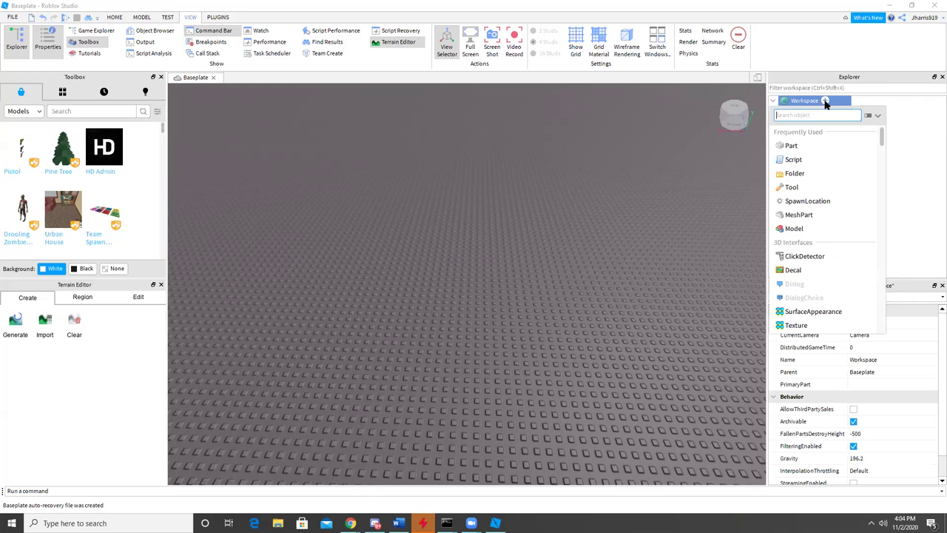
click(809, 202)
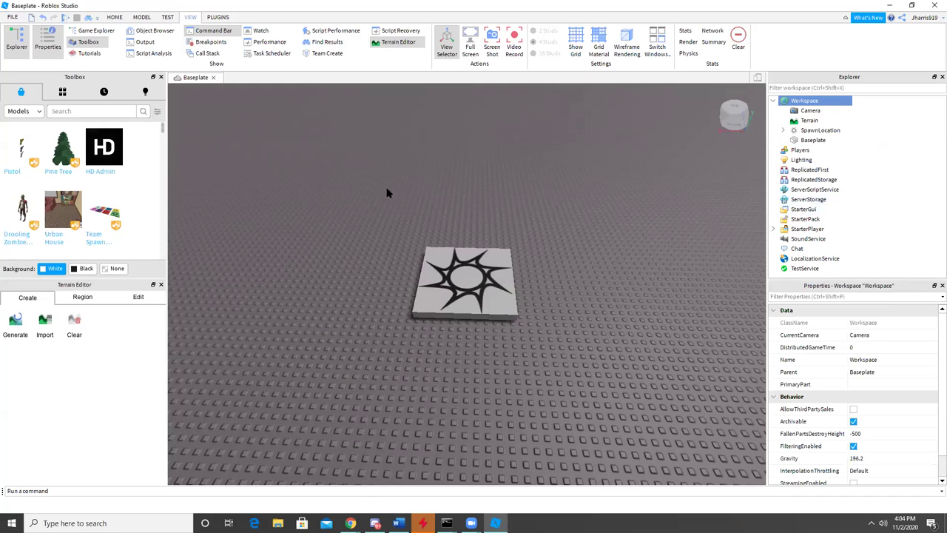
Step: Select the spawn location on the baseplate with a selection box and delete it
drag(382, 201, 644, 395)
drag(300, 187, 632, 385)
drag(371, 197, 629, 425)
drag(416, 269, 382, 228)
mouse_move(485, 289)
mouse_down()
mouse_move(577, 381)
mouse_move(494, 285)
mouse_up()
click(600, 282)
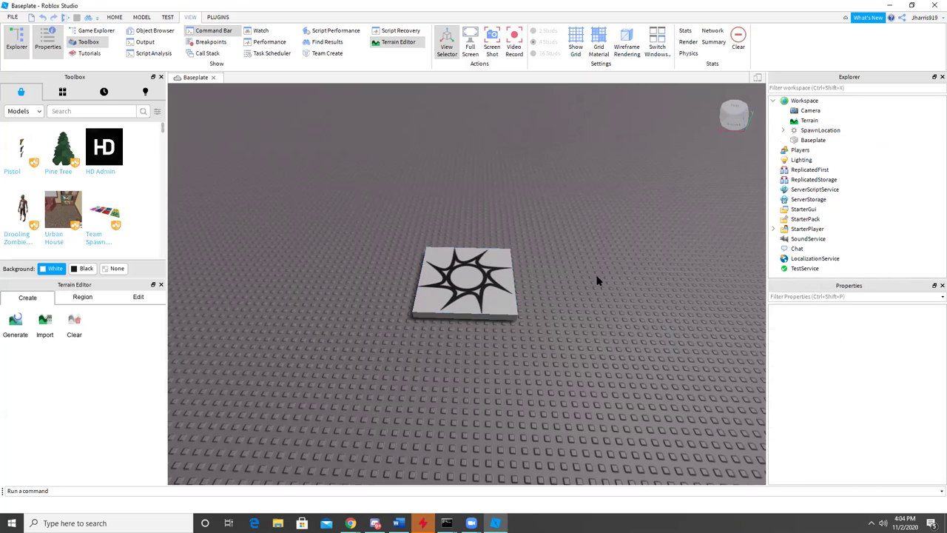
drag(348, 194, 576, 366)
key(Delete)
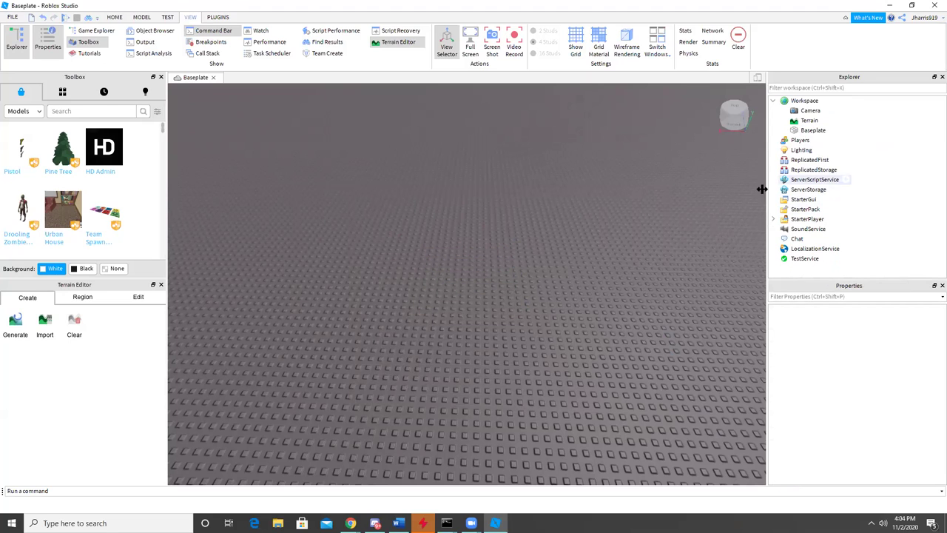
Step: Insert a new SpawnLocation into the Workspace to replace the deleted one
click(824, 102)
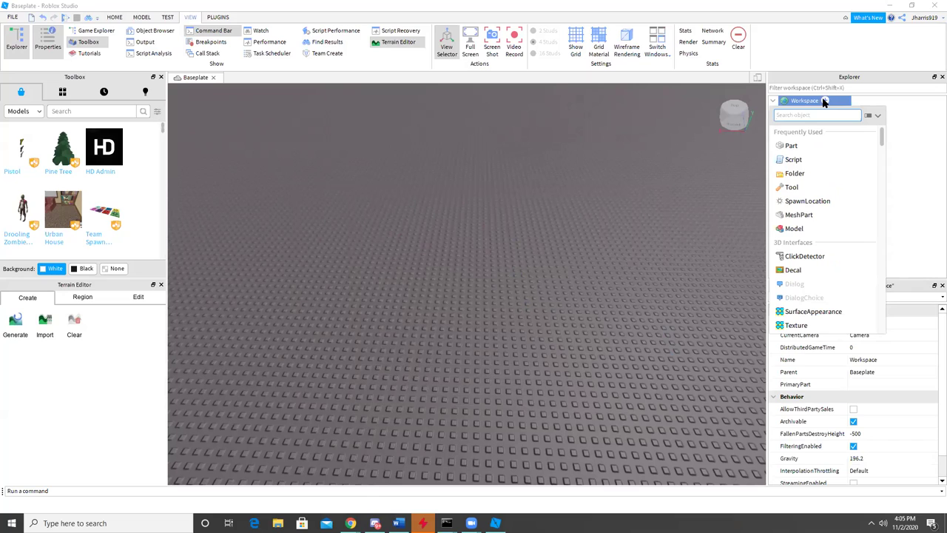
click(846, 201)
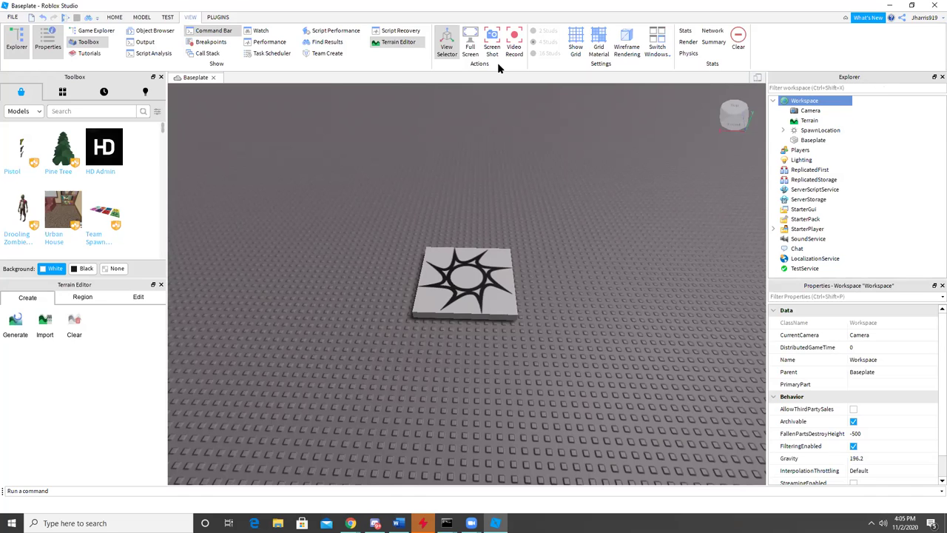
Step: Hide both the Explorer and Properties windows and bring them back
click(14, 45)
click(49, 49)
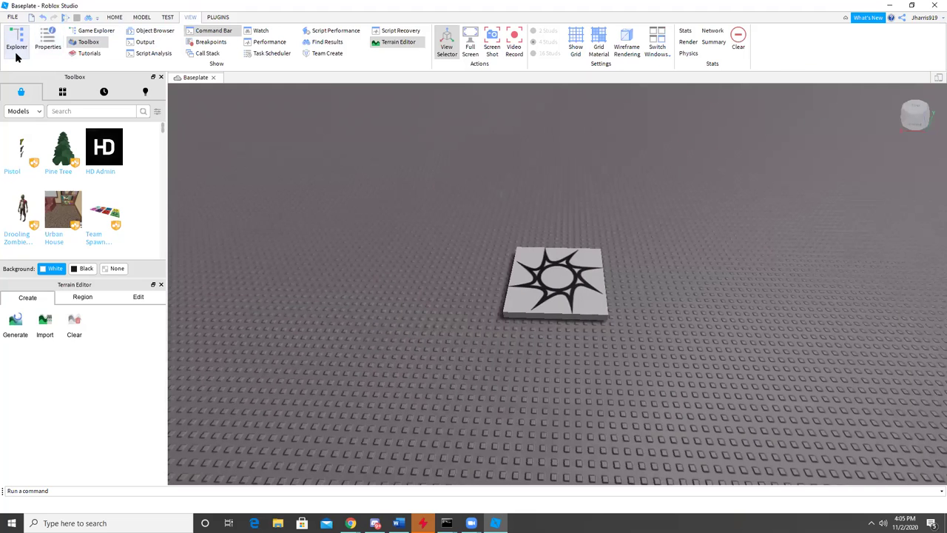
click(17, 53)
click(45, 52)
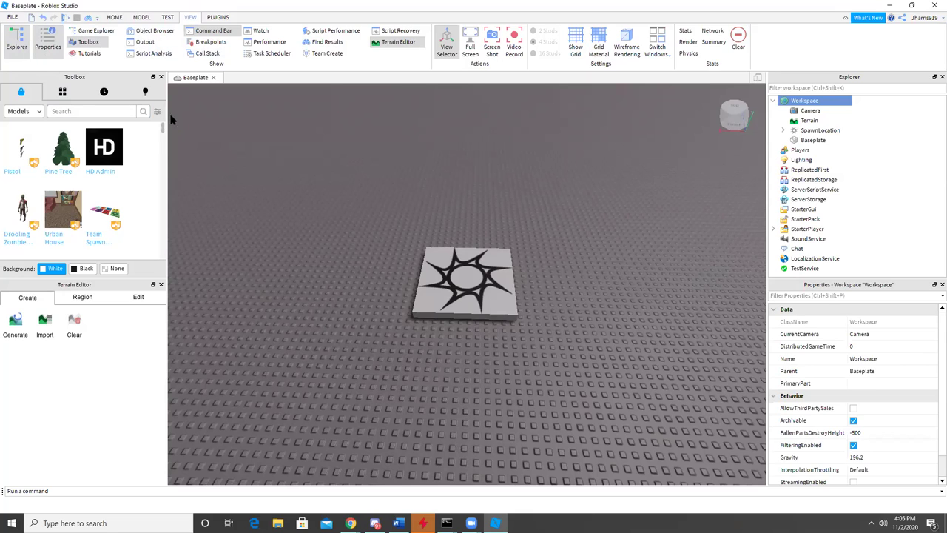
Step: Delete the spawn location from the baseplate and insert a new SpawnLocation into the Workspace
click(481, 316)
key(Delete)
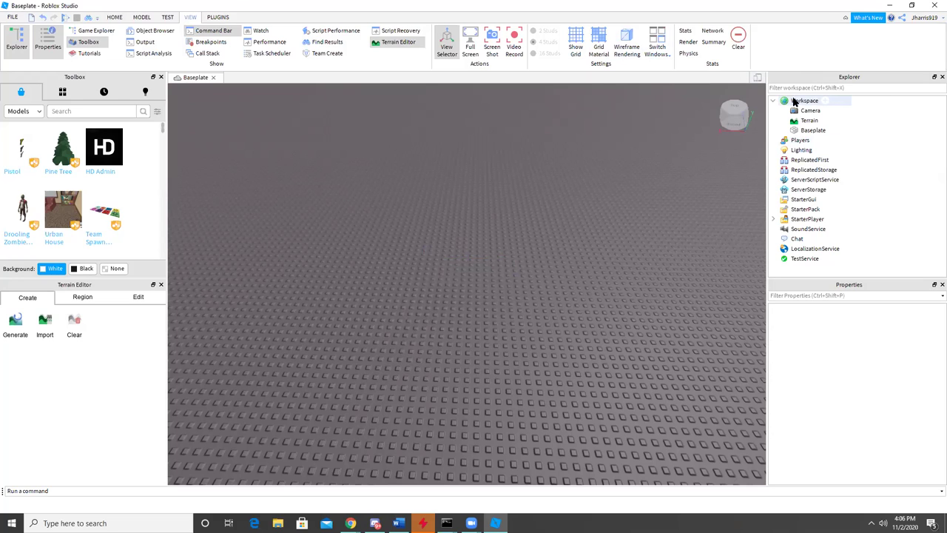
double_click(825, 103)
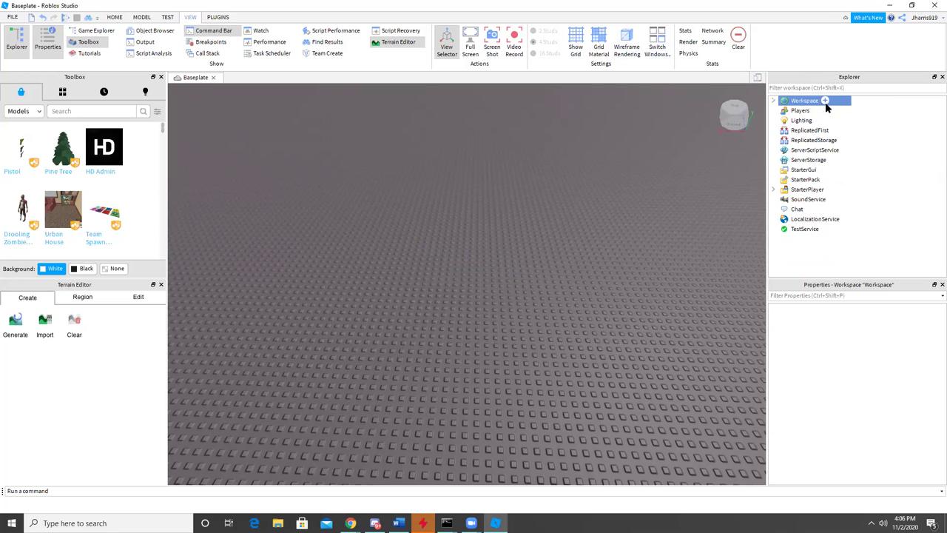
click(825, 101)
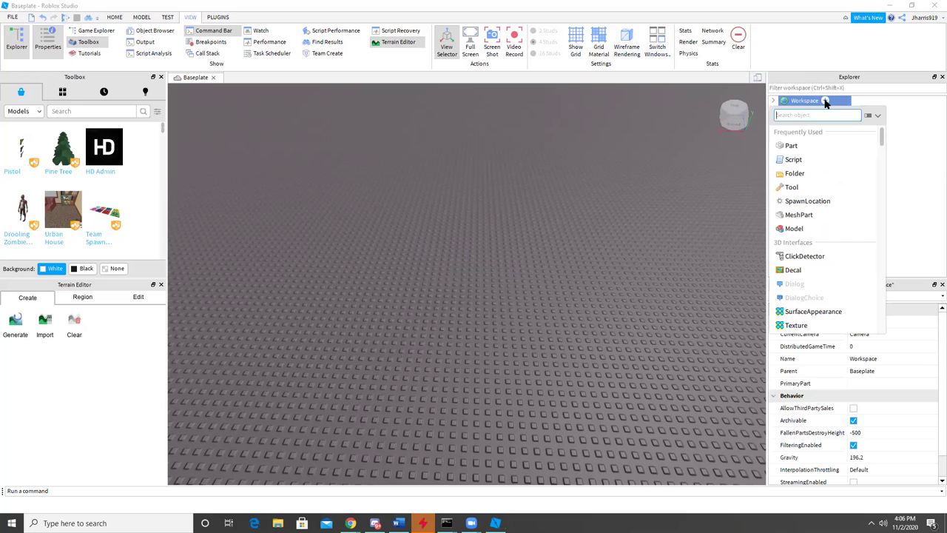
click(822, 206)
Step: Draw selection boxes around the spawn location and view the objects that can be inserted into the Workspace
drag(368, 190, 610, 368)
drag(328, 197, 627, 439)
click(347, 205)
drag(358, 217, 636, 370)
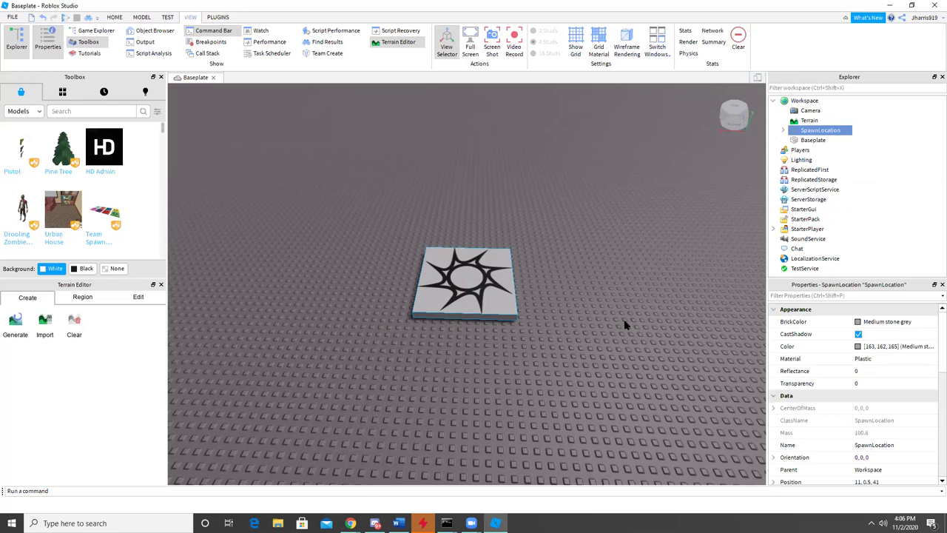
click(826, 101)
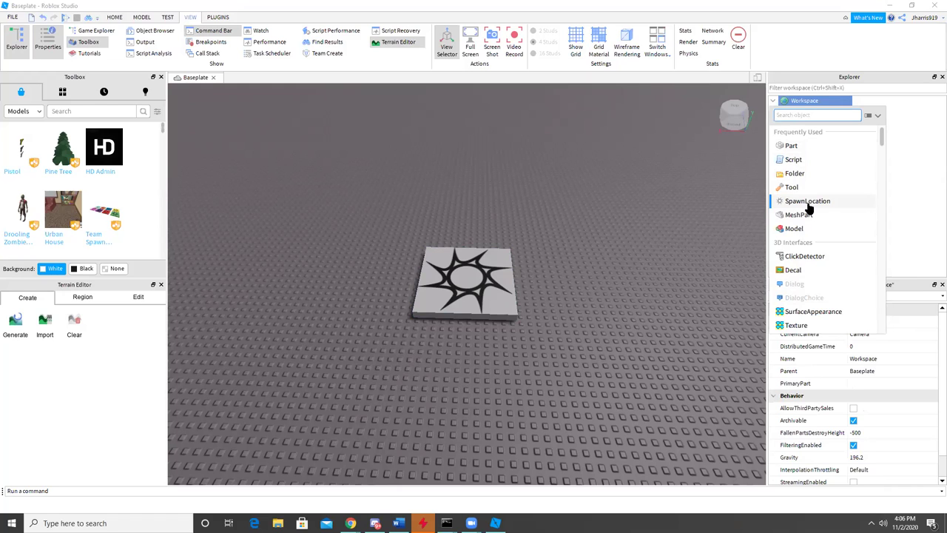
key(Return)
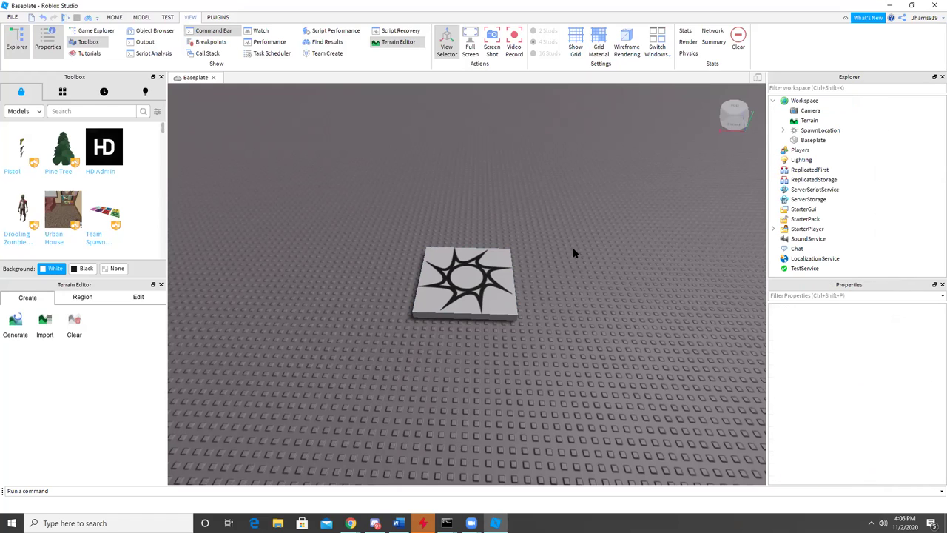
click(355, 203)
drag(355, 198, 636, 414)
click(613, 378)
Step: Start a play test of the baseplate using the Play mode
click(114, 17)
click(411, 54)
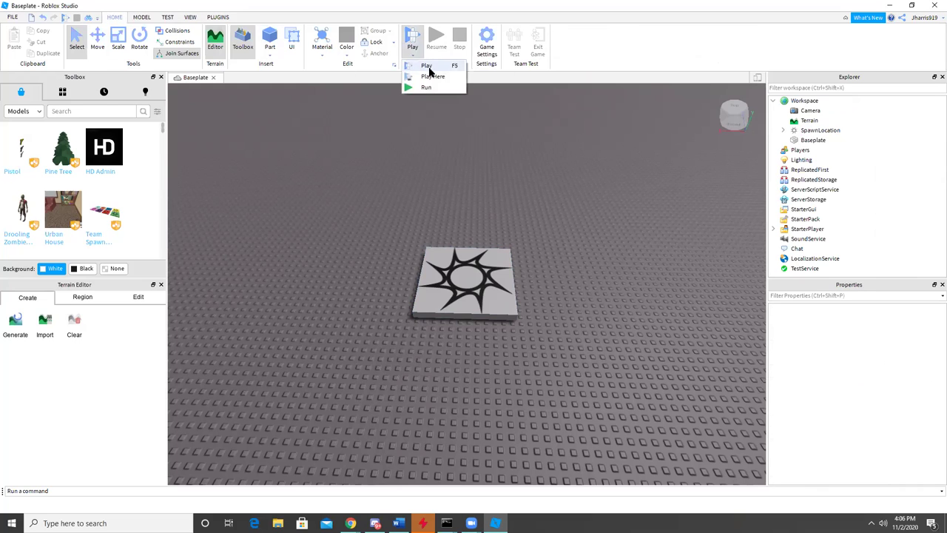
click(437, 65)
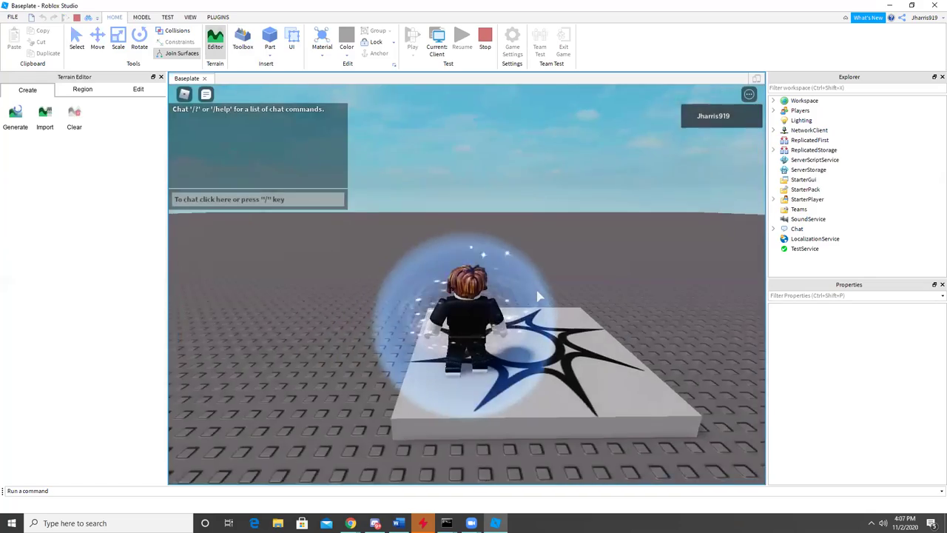
Step: Jump and walk the avatar on and around the spawn location, and stop the play test
key(space)
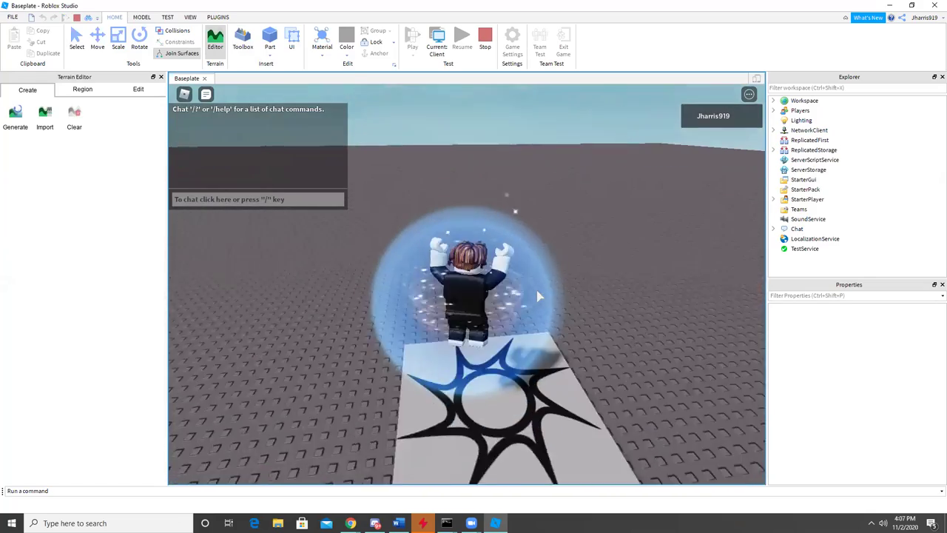
key(a)
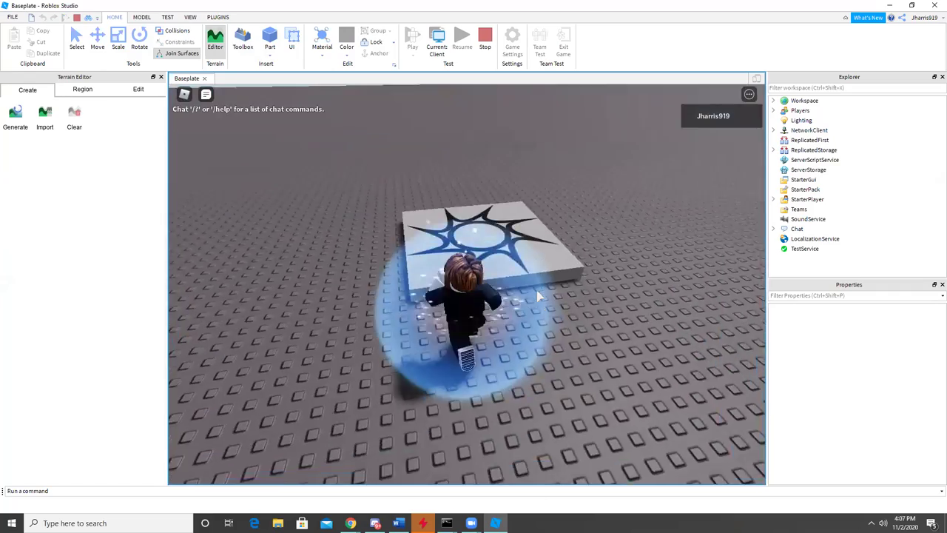
key(s)
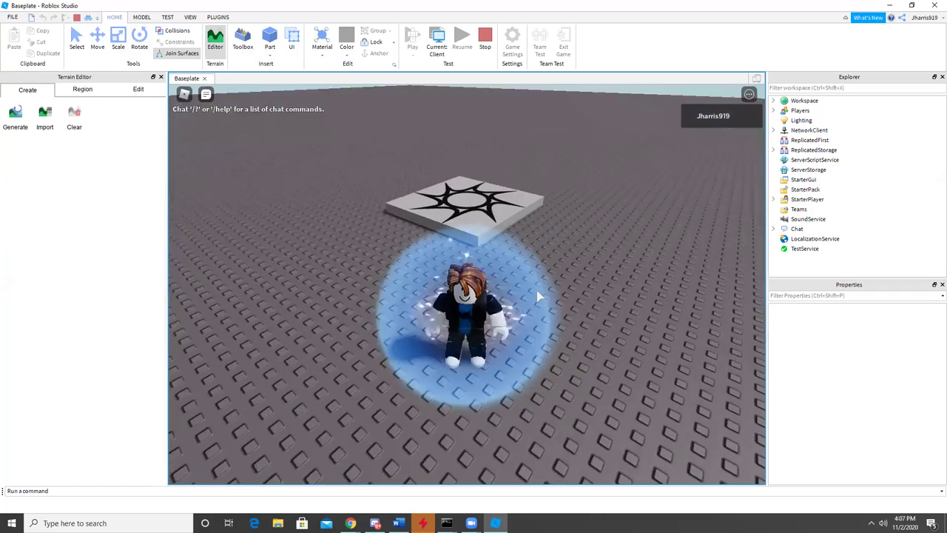
right_drag(539, 296, 548, 281)
key(w)
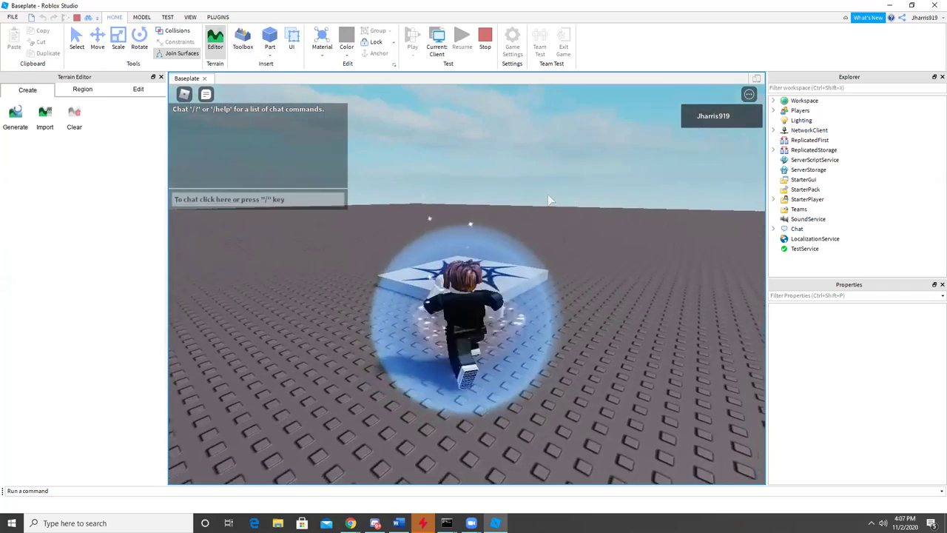
key(s)
right_drag(569, 252, 578, 263)
key(w)
key(s)
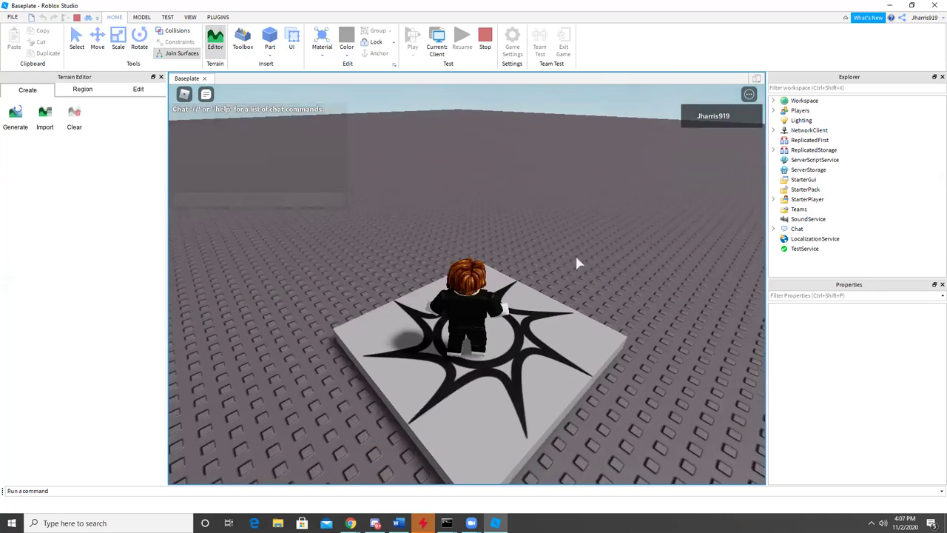
click(486, 43)
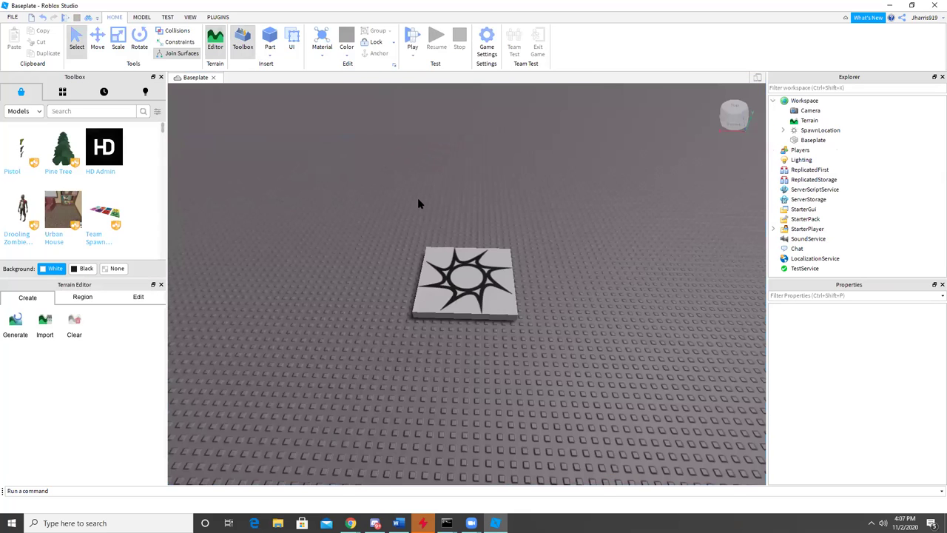
Step: Collapse the Workspace in the Explorer and expand it again to view its contents
right_drag(412, 183, 548, 136)
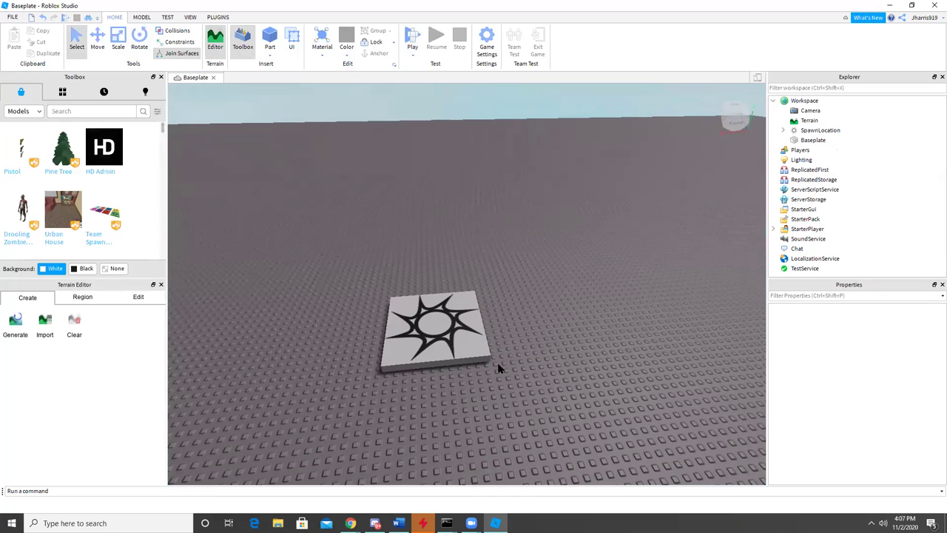
click(773, 101)
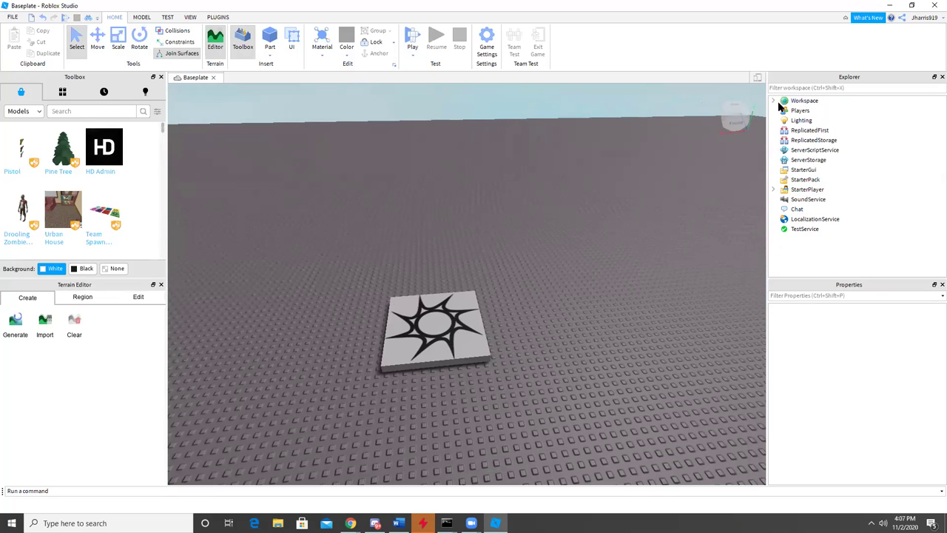
click(773, 101)
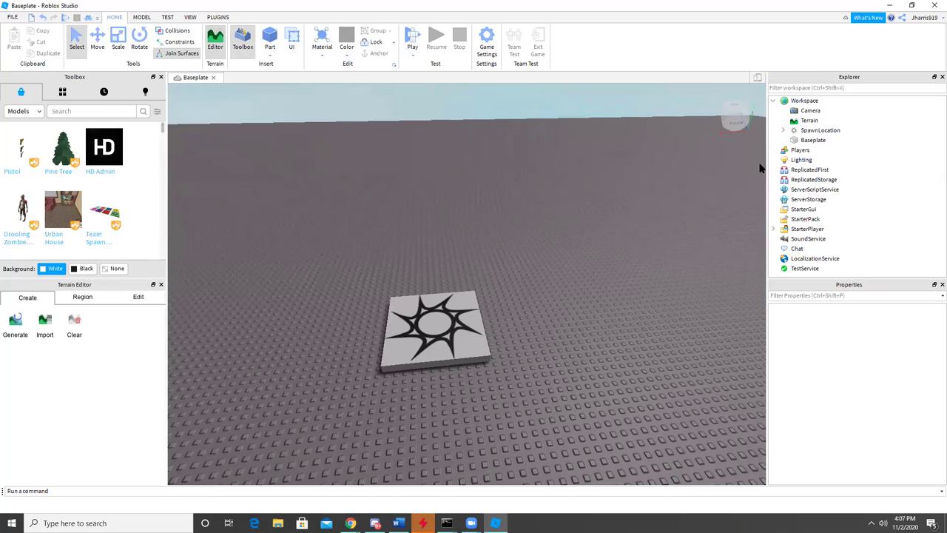
Step: Delete the Baseplate and undo the deletion, doing both twice
click(799, 141)
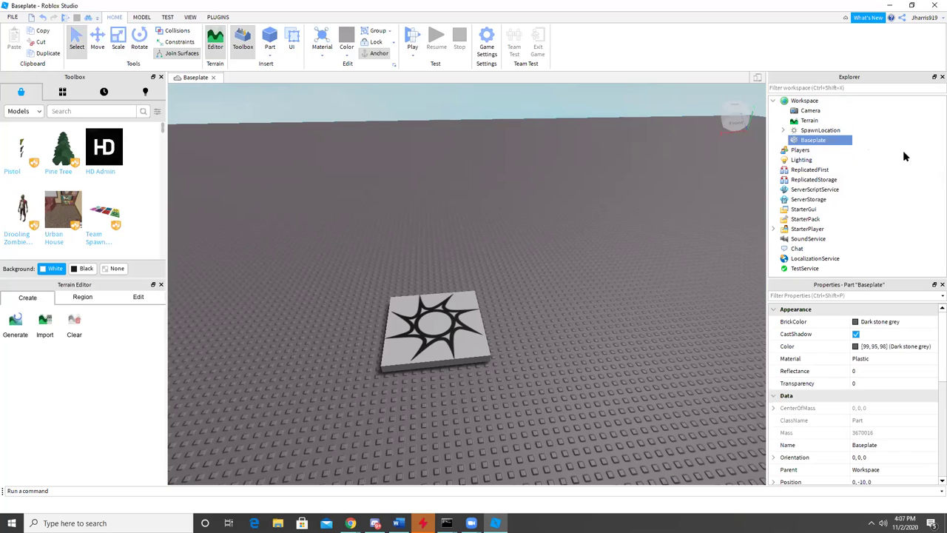
key(Delete)
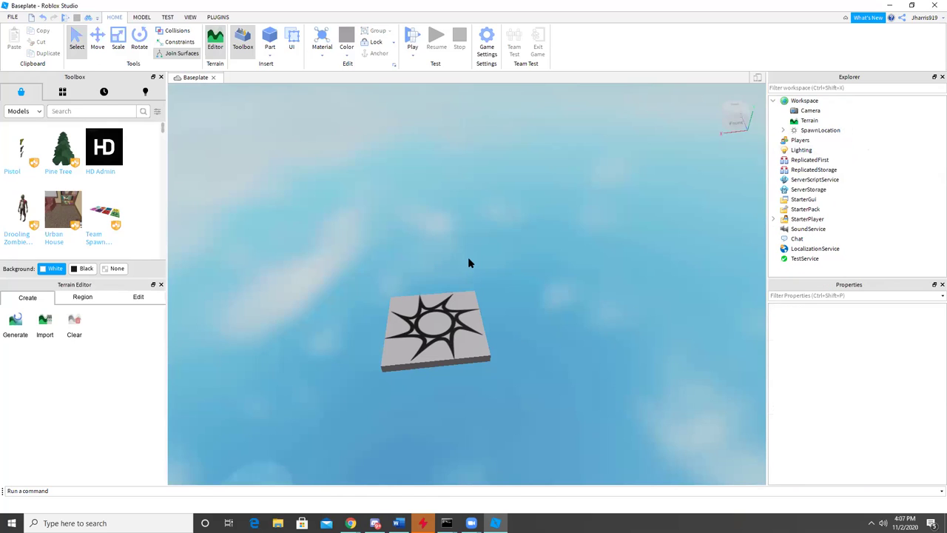
key(ctrl+z)
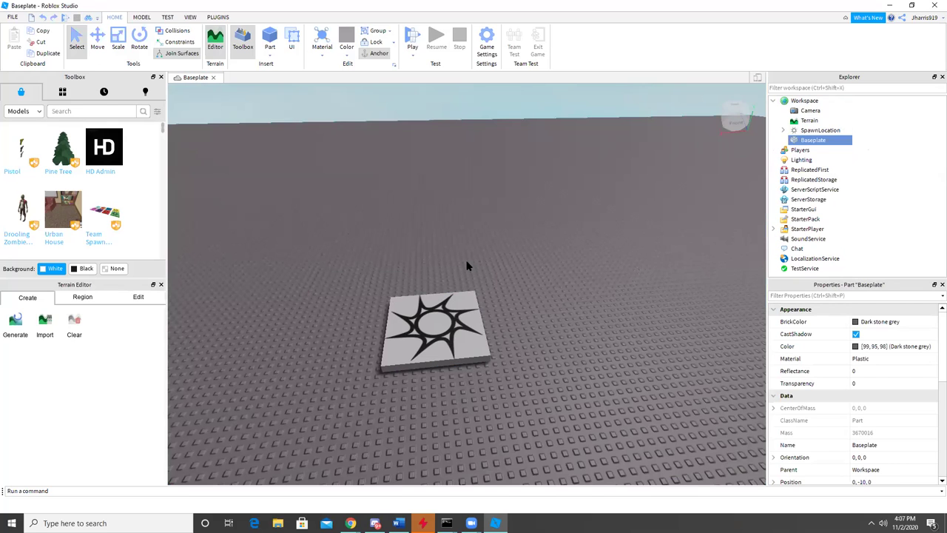
key(Delete)
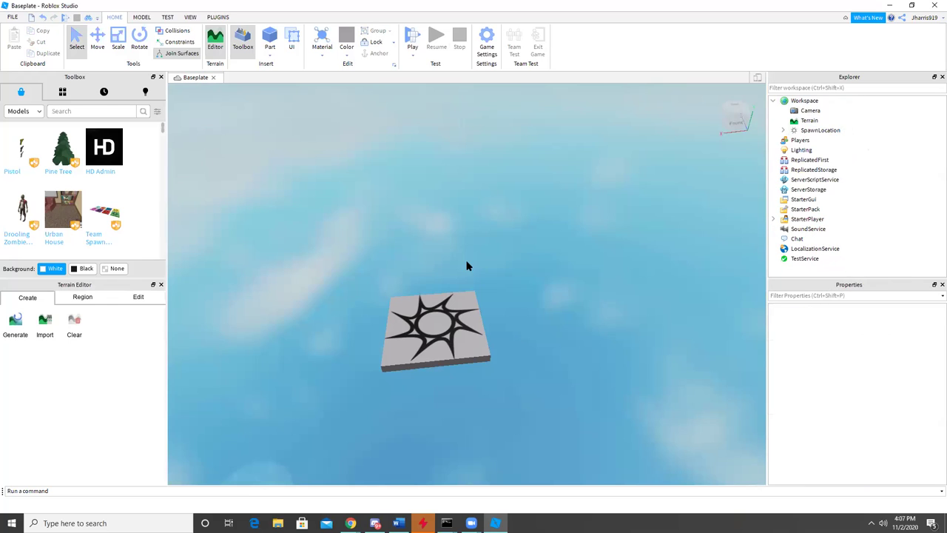
key(ctrl+z)
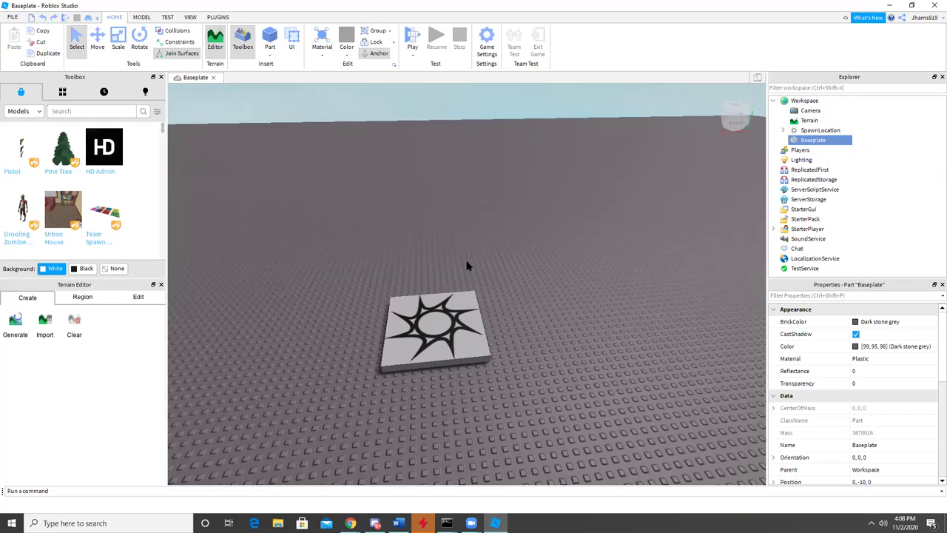
Step: Delete the spawn location from the baseplate
click(435, 329)
key(Delete)
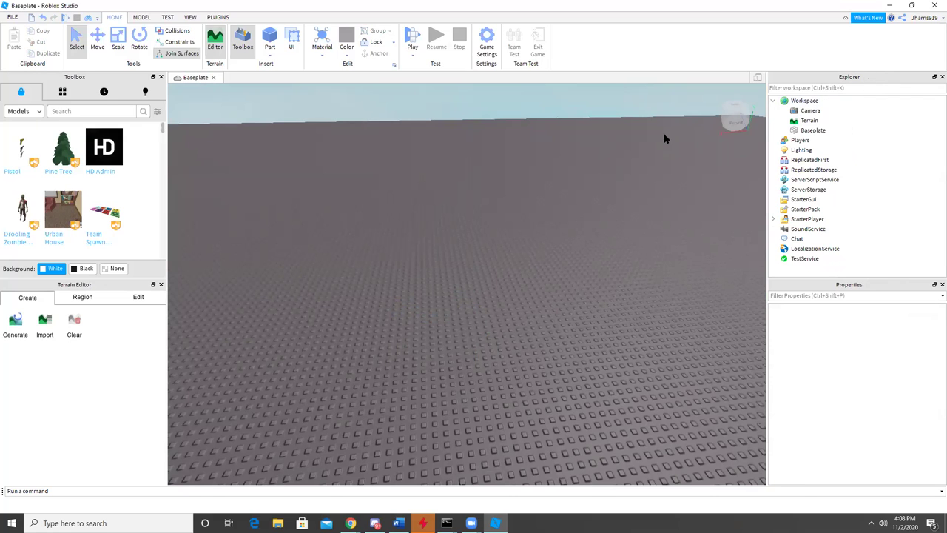
right_drag(615, 209, 615, 212)
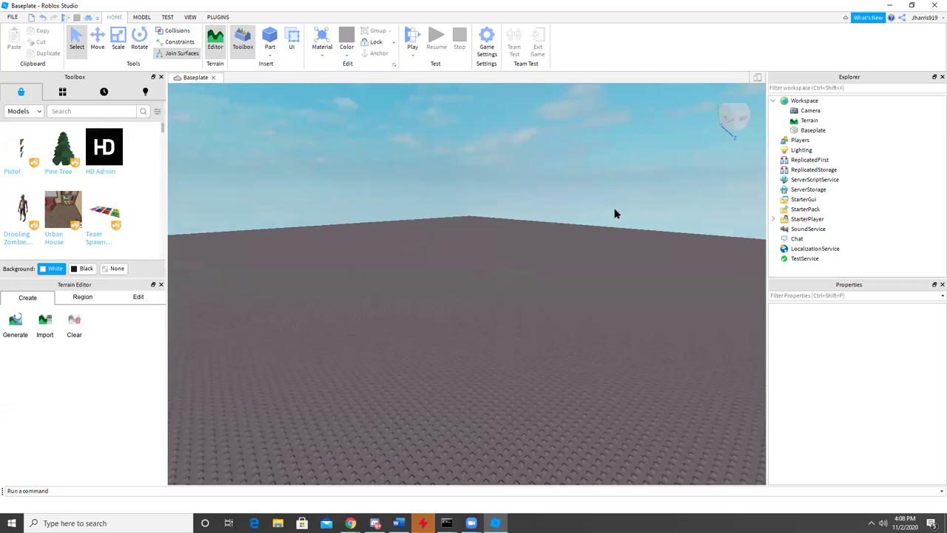
right_drag(430, 175, 425, 176)
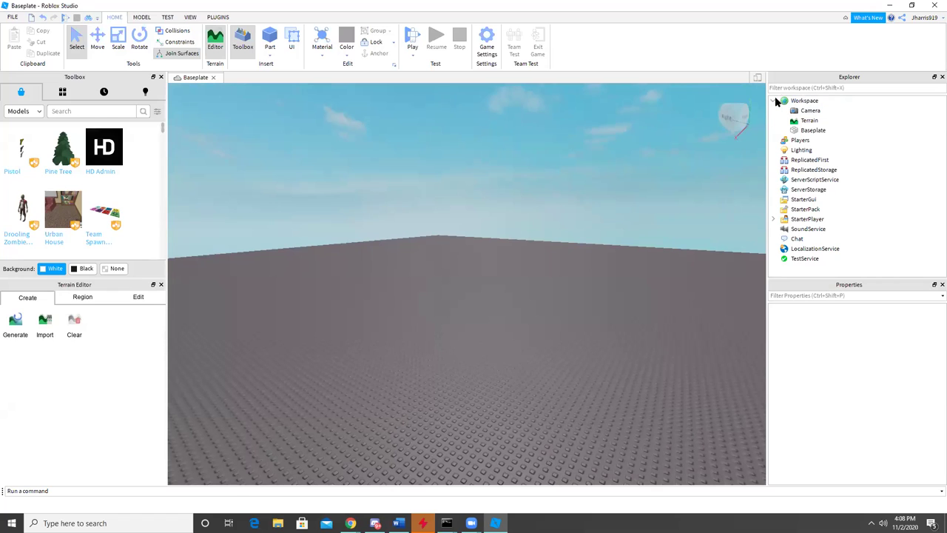
Step: Insert a SpawnLocation into the Workspace and view it on the baseplate from different angles
click(825, 100)
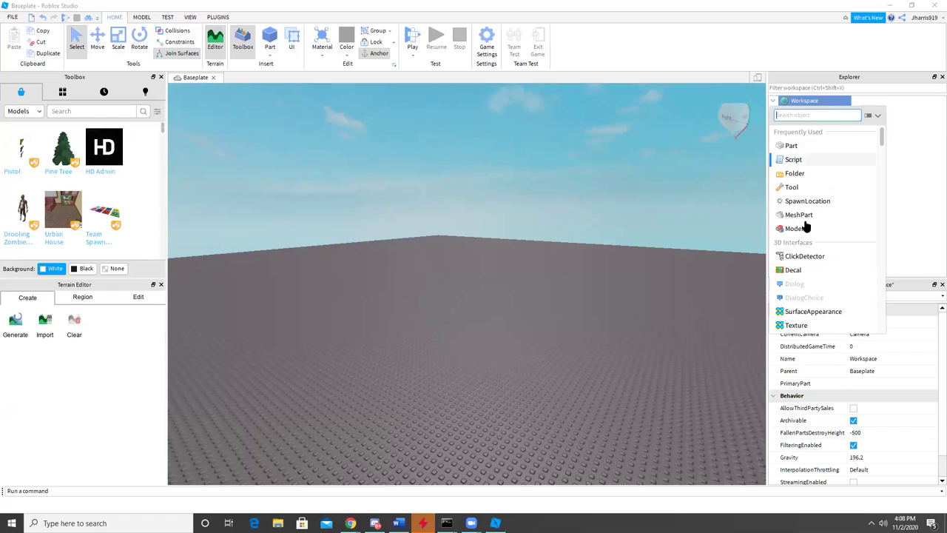
click(823, 201)
right_drag(557, 228, 551, 226)
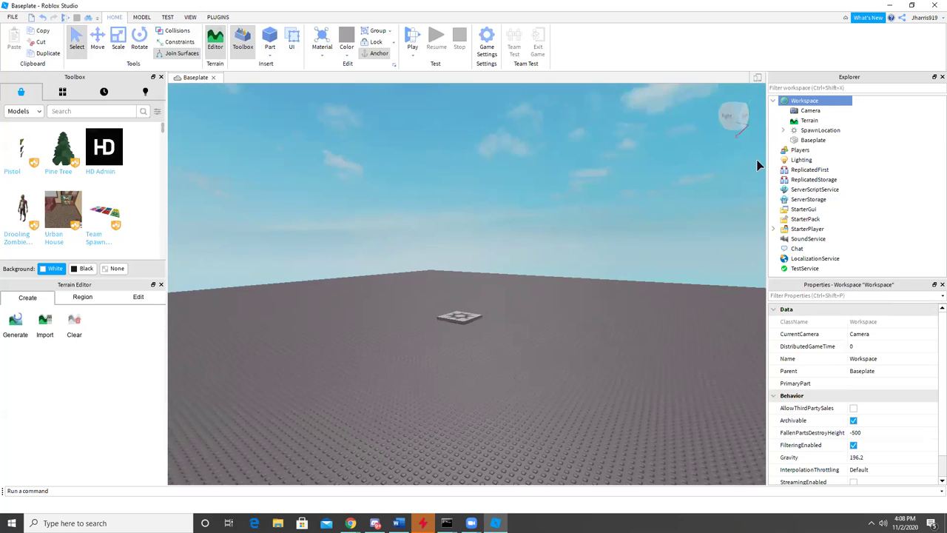
key(w)
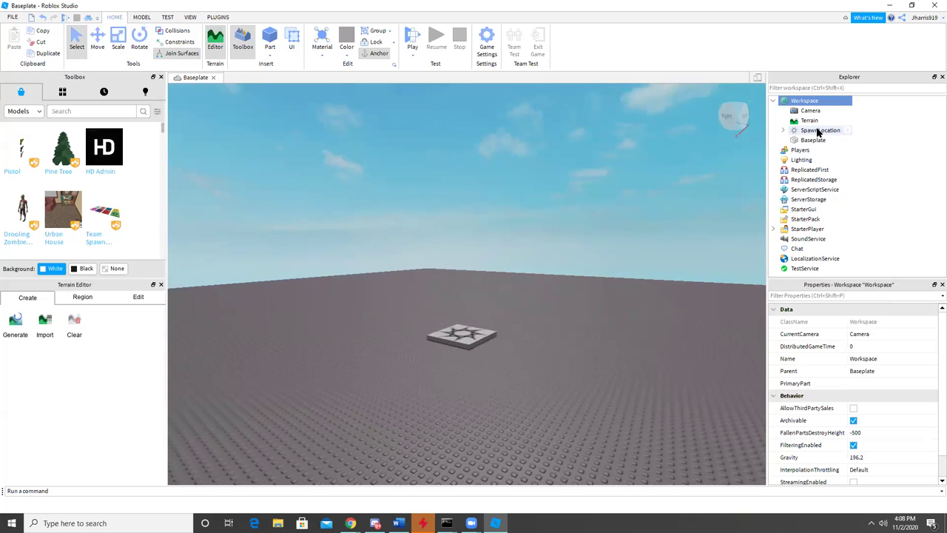
right_drag(661, 185, 659, 180)
key(s)
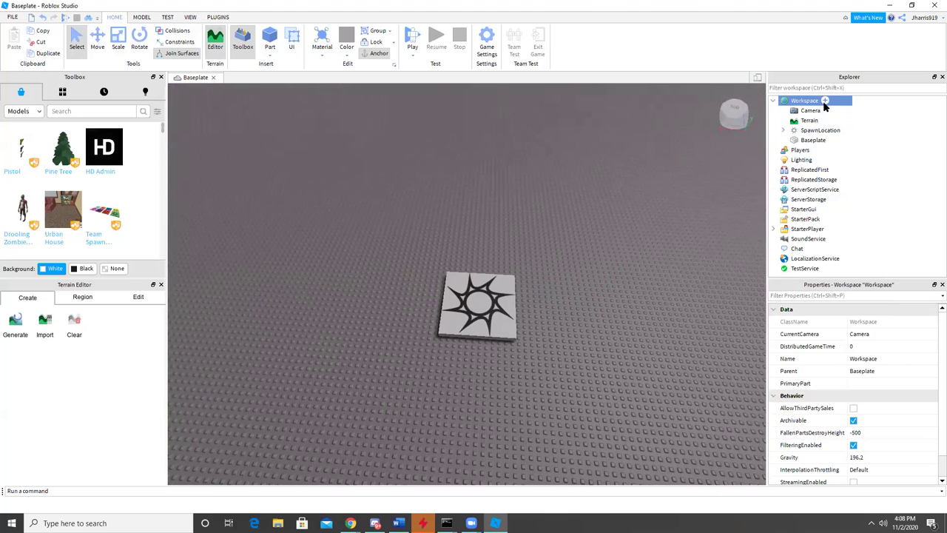
Step: Remove the spawn location and insert another SpawnLocation into the Workspace in its place
click(465, 292)
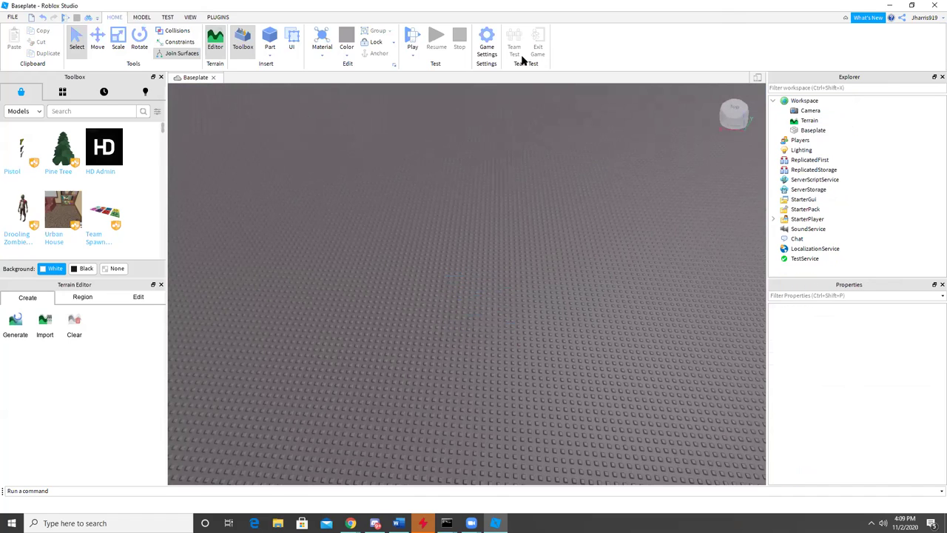
click(824, 102)
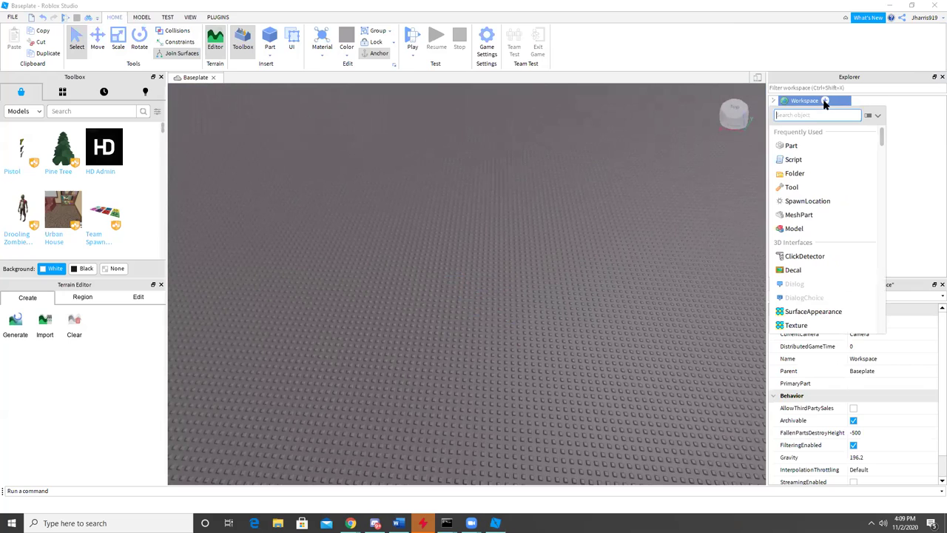
click(807, 201)
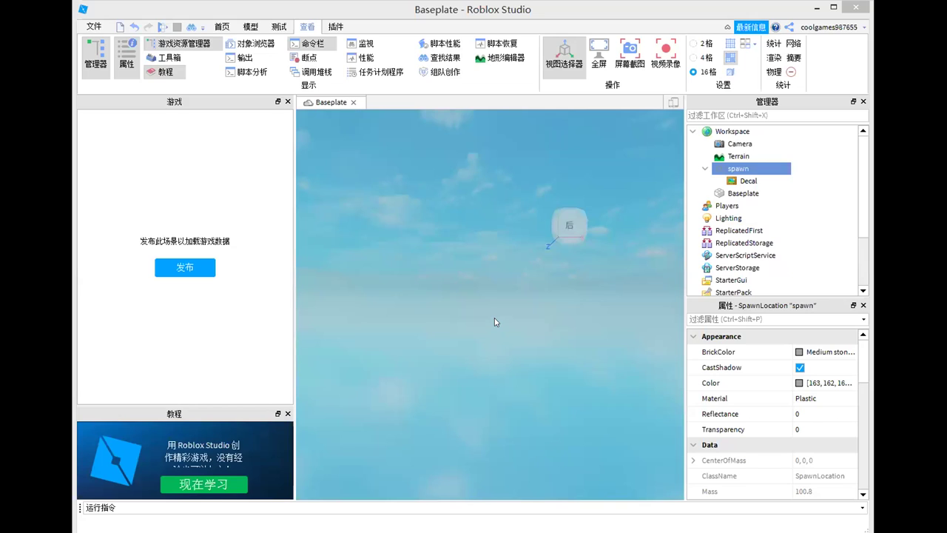
drag(501, 327, 504, 371)
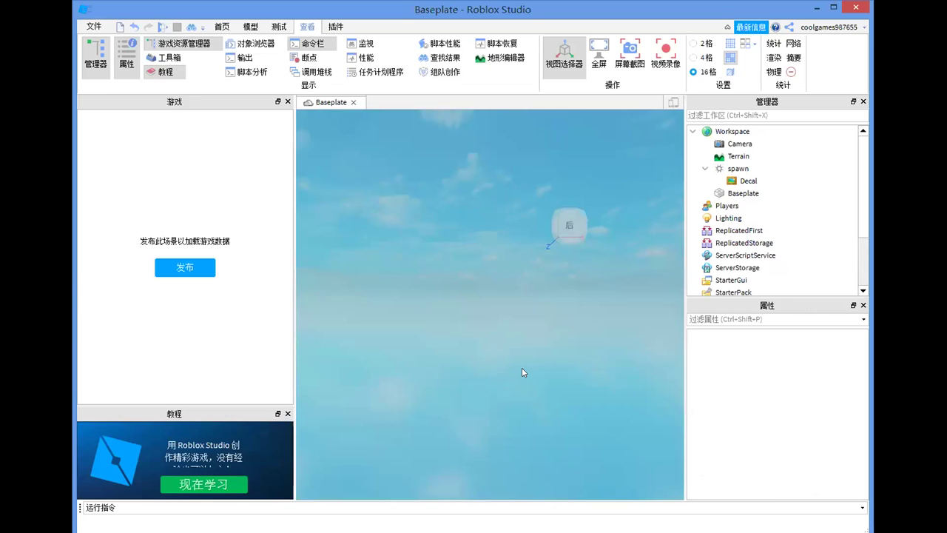
Step: Examine the baseplate and the spawn location's position relative to it from farther away
key(s)
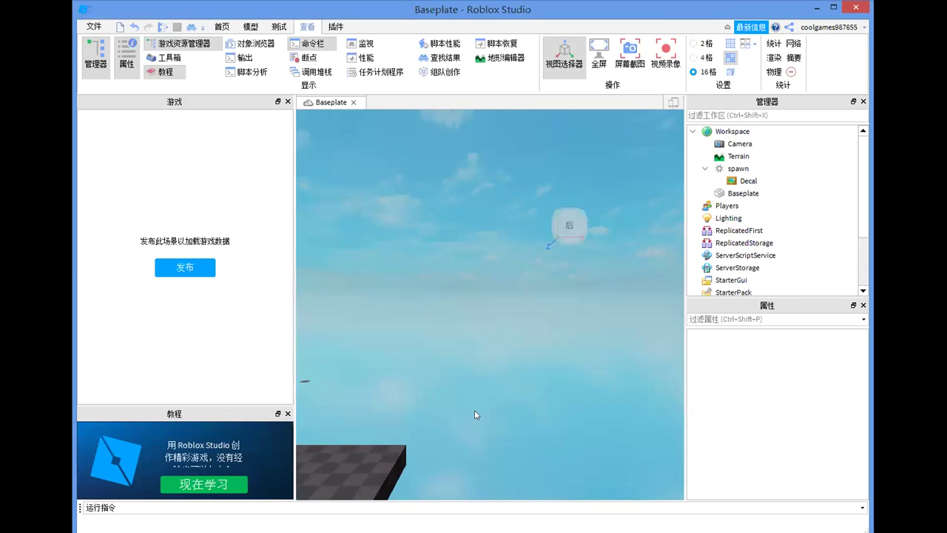
key(s)
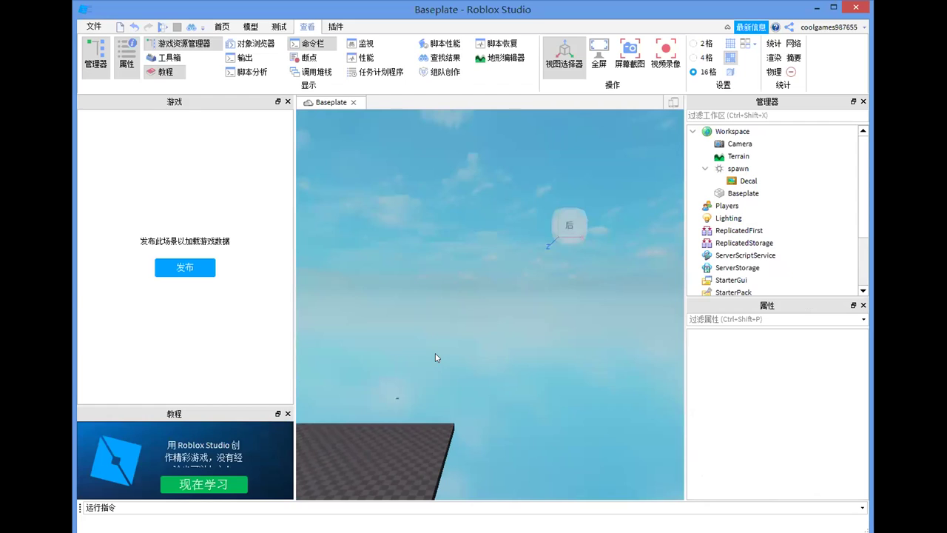
key(s)
key(a)
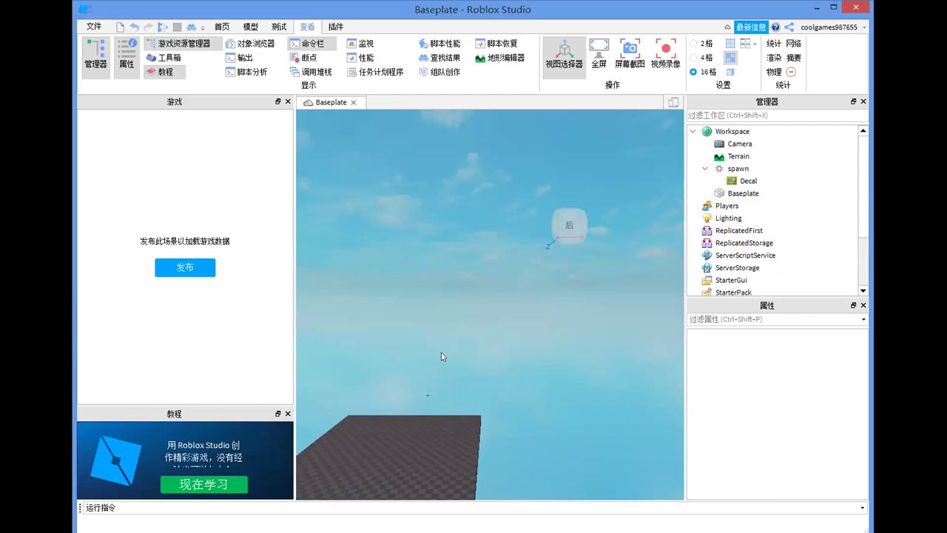
key(w)
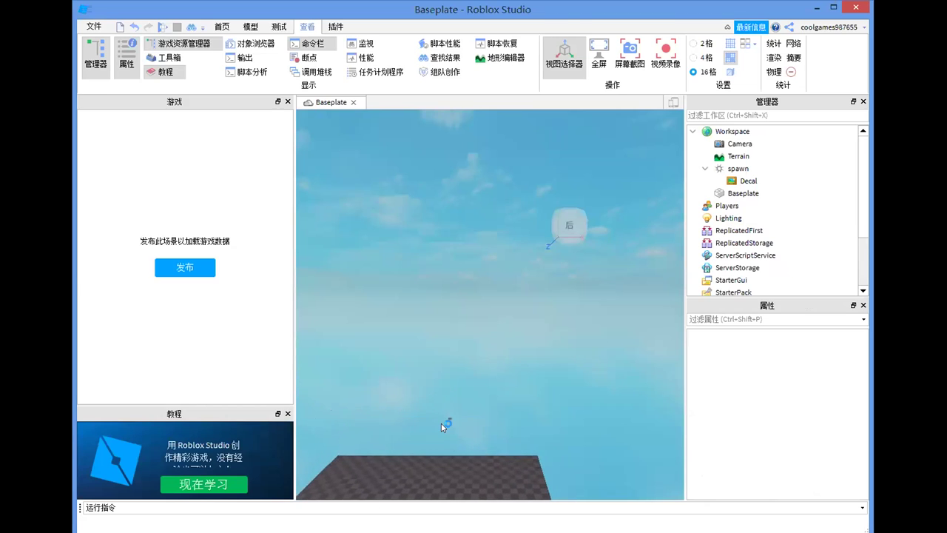
key(w)
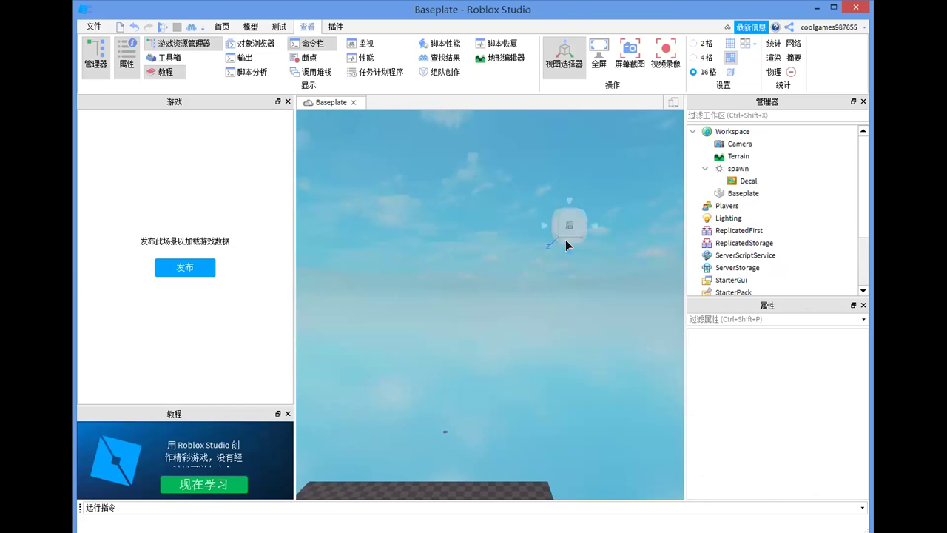
click(566, 239)
key(w)
key(s)
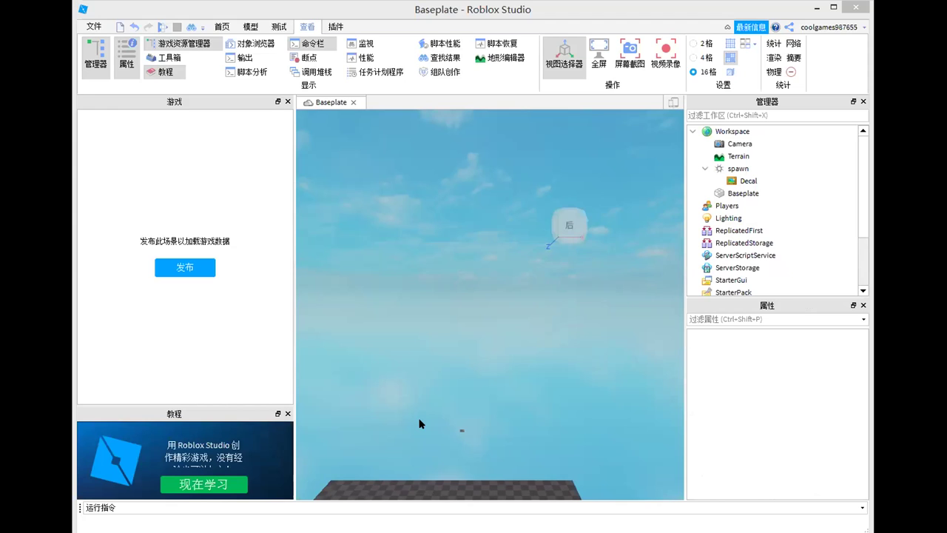
scroll(421, 429, down, 2)
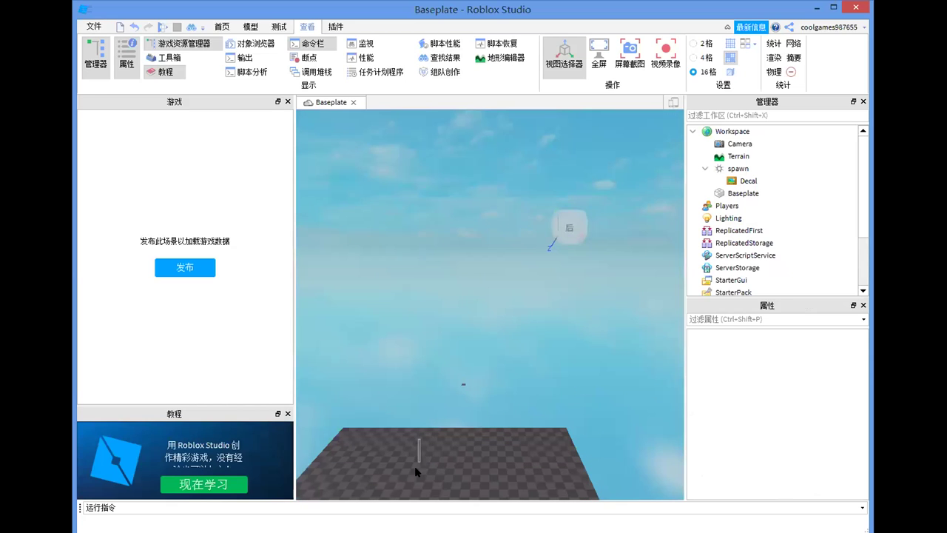
right_click(415, 308)
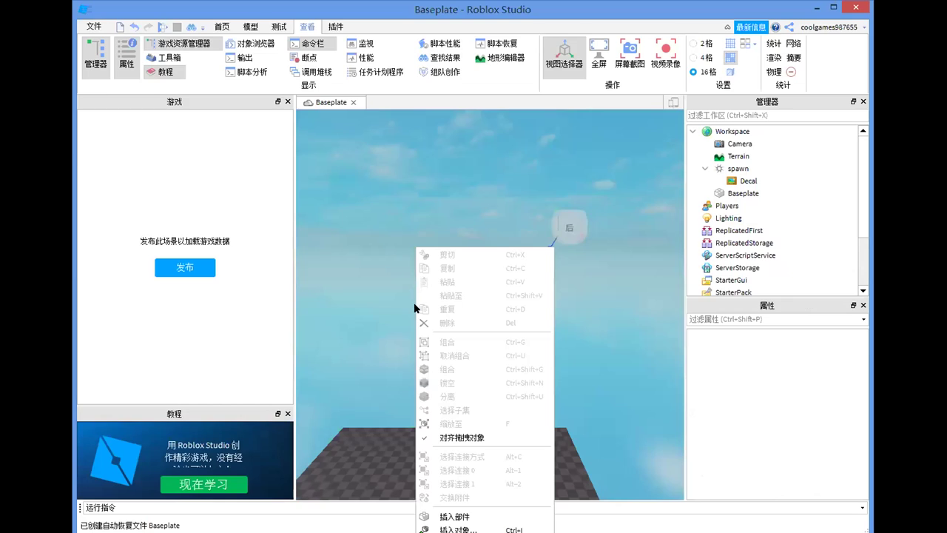
click(343, 362)
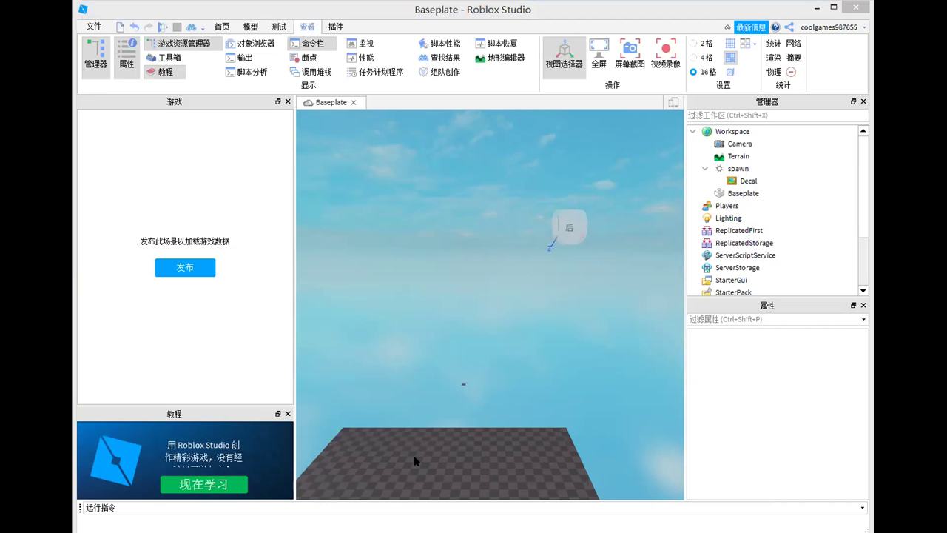
click(290, 508)
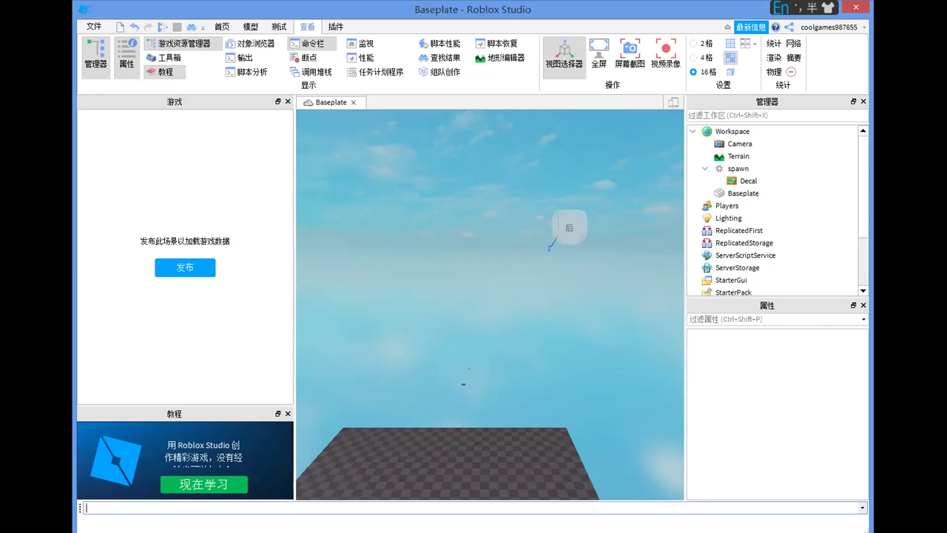
key(Escape)
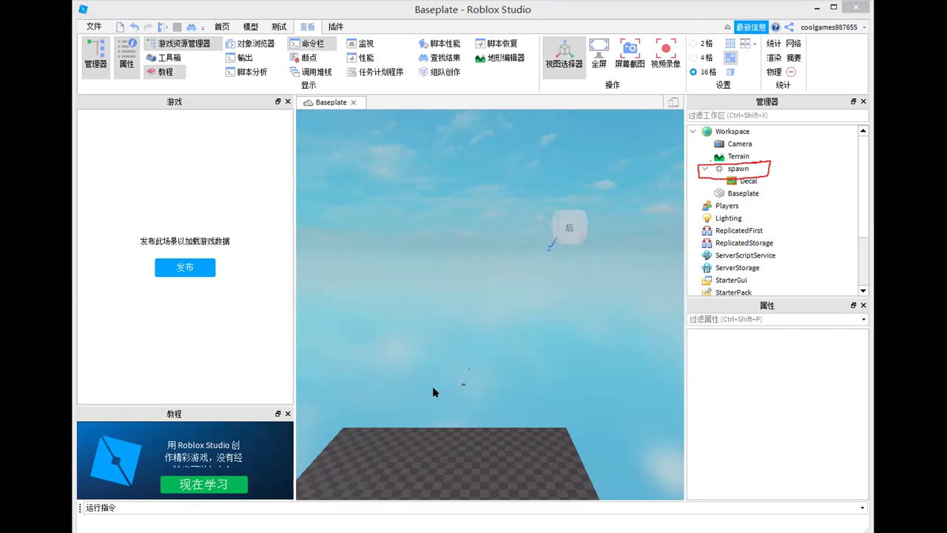
right_click(426, 461)
click(375, 448)
Step: Delete the SpawnLocation named spawn, together with its Decal, from the Workspace
scroll(374, 448, up, 5)
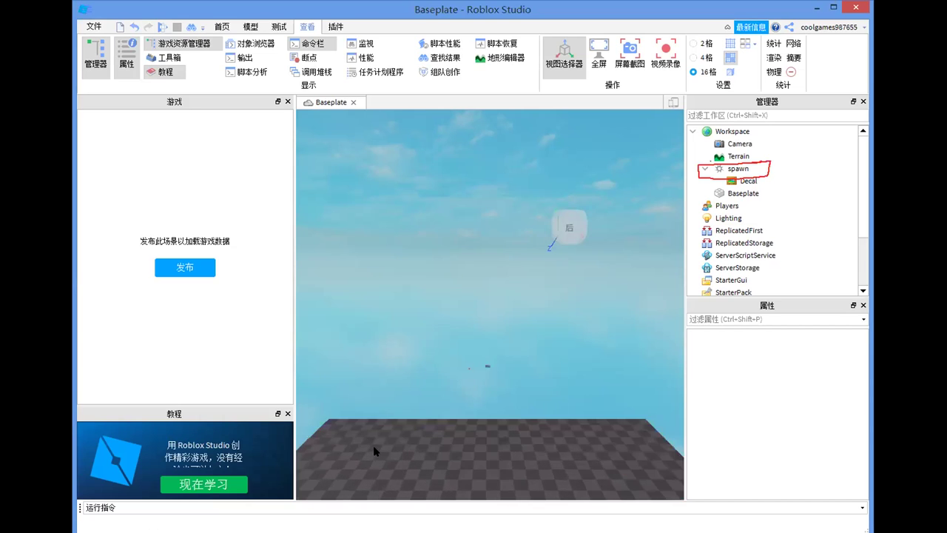
right_drag(374, 447, 374, 449)
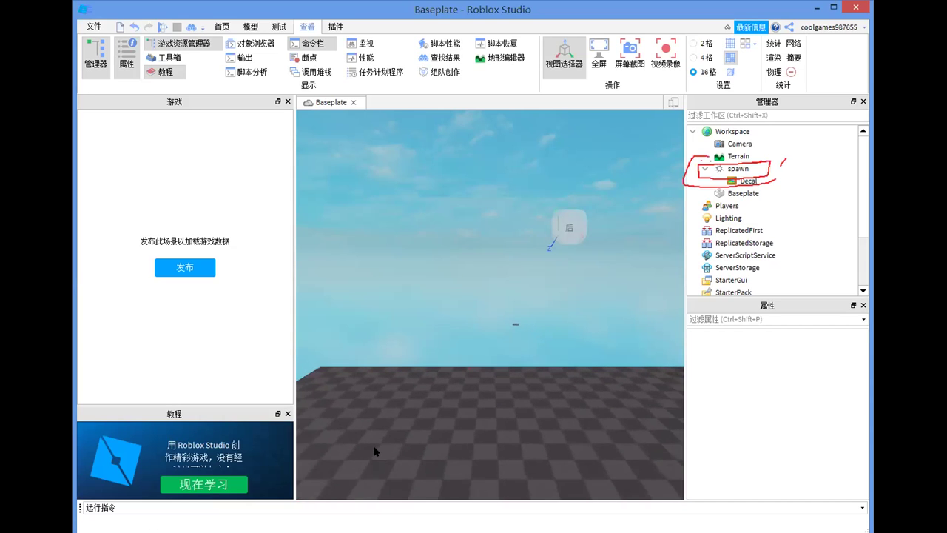
click(739, 169)
click(740, 181)
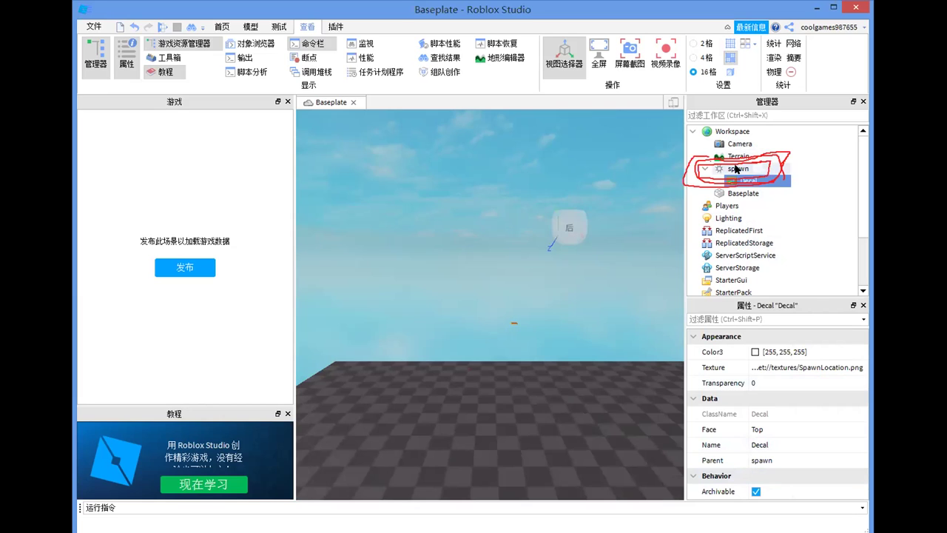
click(736, 169)
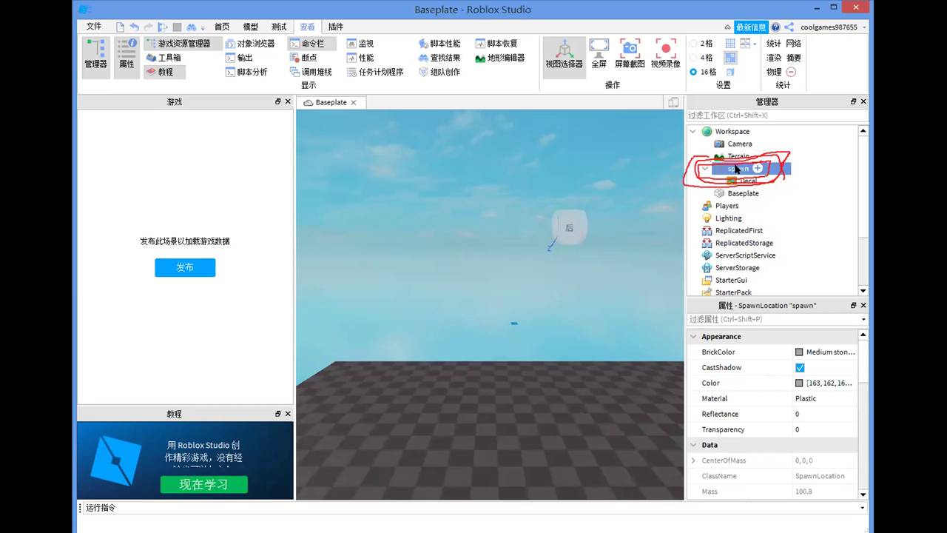
key(Delete)
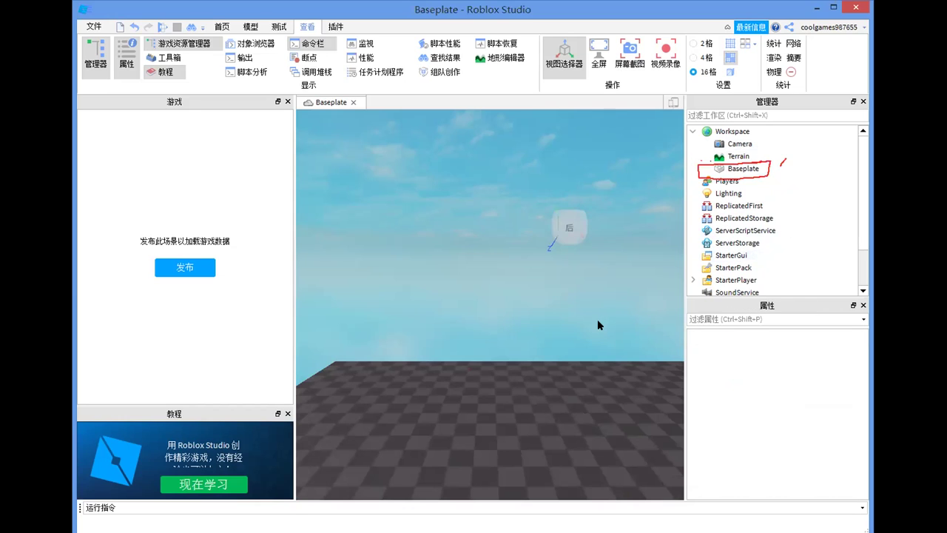
scroll(597, 319, down, 5)
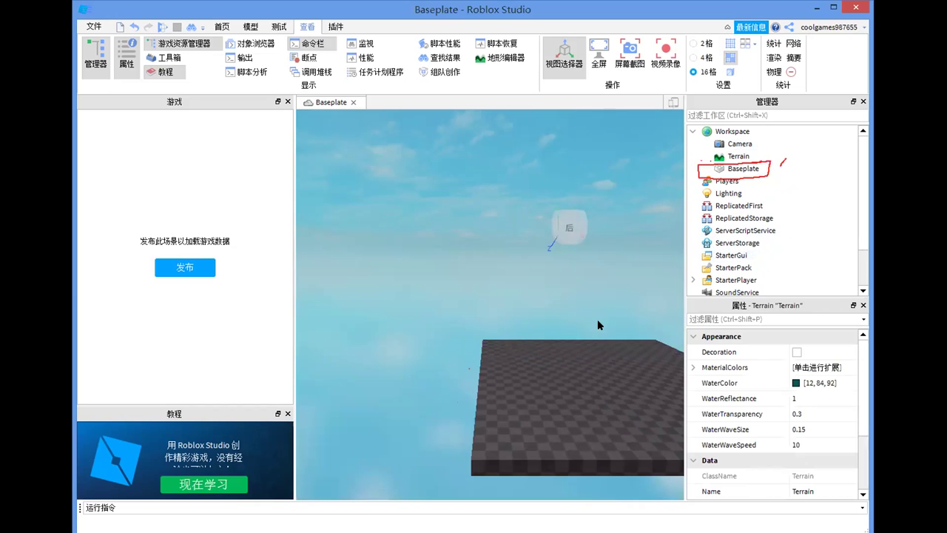
click(461, 306)
key(d)
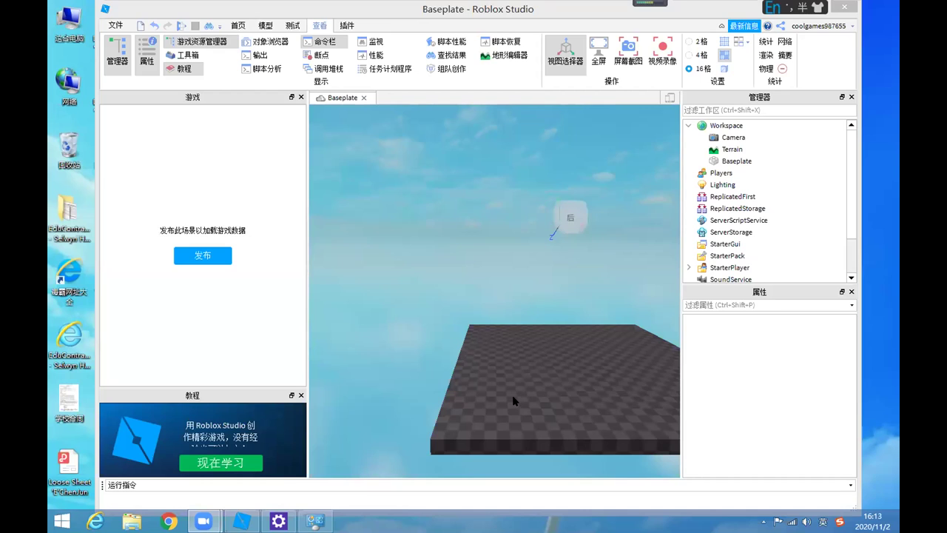
Step: Insert a SpawnLocation into the Workspace so that it sits on the baseplate's surface
right_drag(513, 400, 509, 401)
mouse_move(477, 345)
right_down()
mouse_move(482, 393)
mouse_move(476, 363)
right_up()
drag(477, 362, 486, 291)
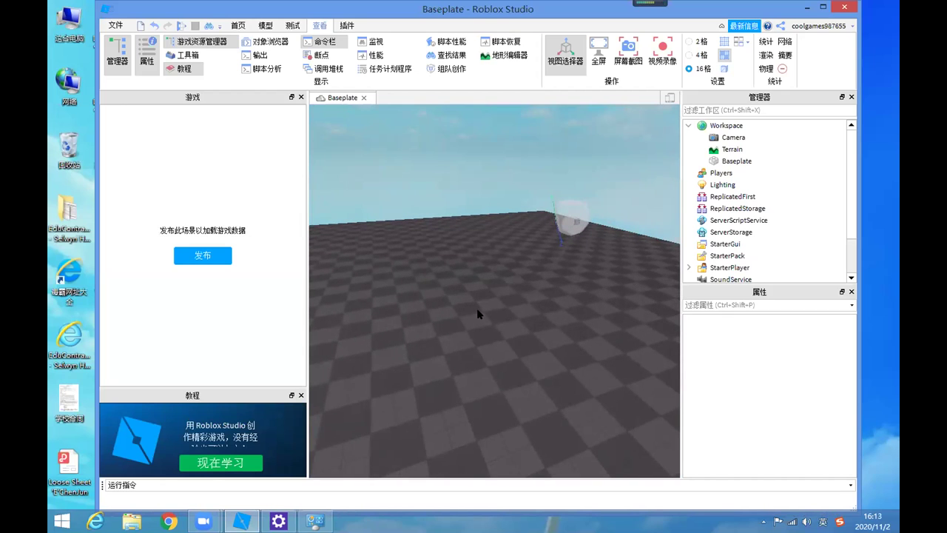
right_drag(477, 311, 512, 303)
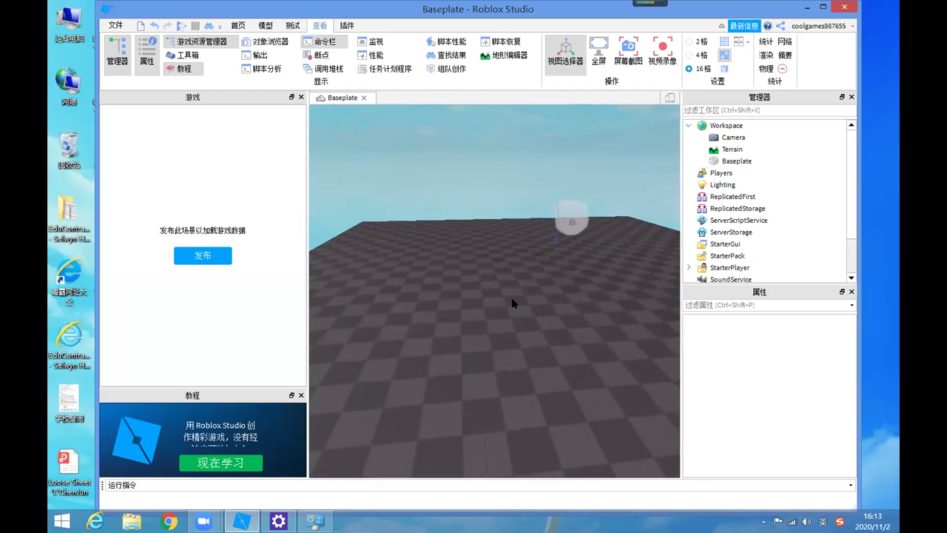
key(w)
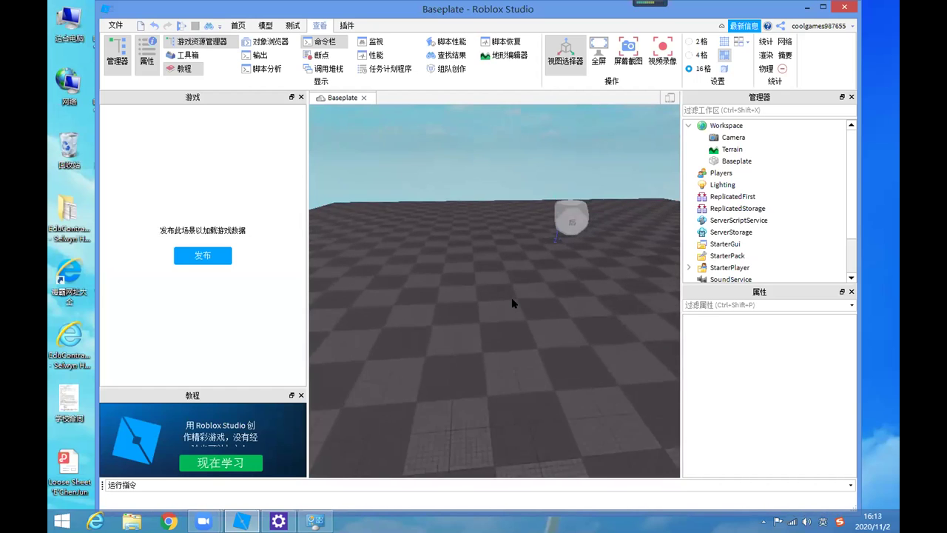
key(w)
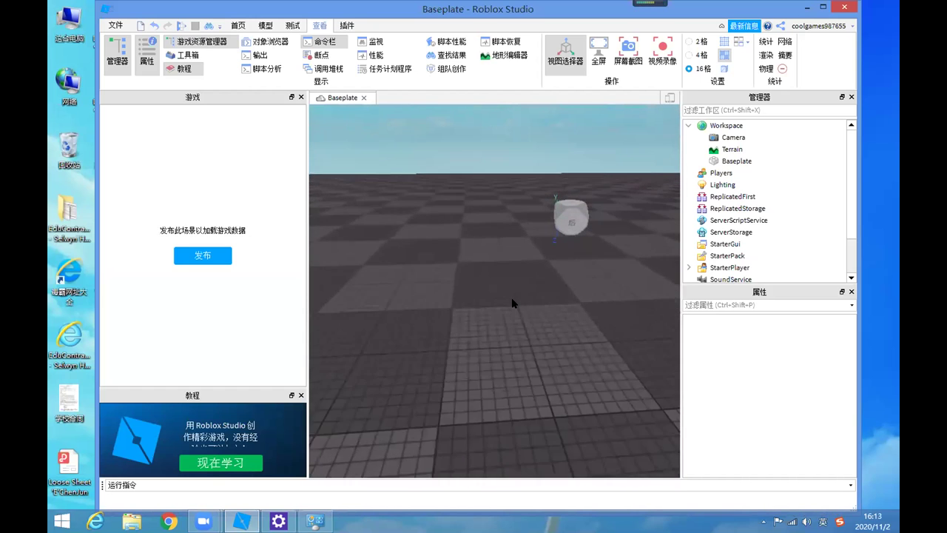
key(q)
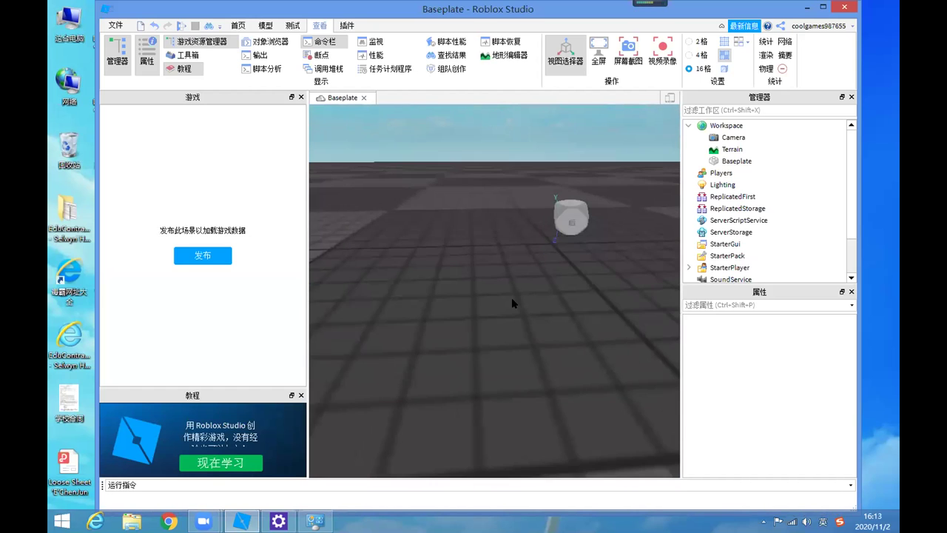
right_drag(512, 297, 473, 287)
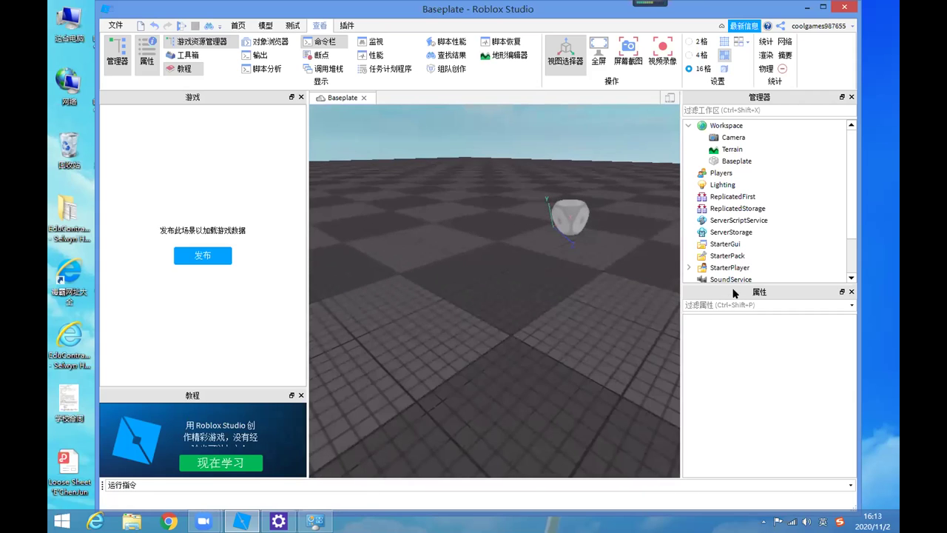
click(749, 126)
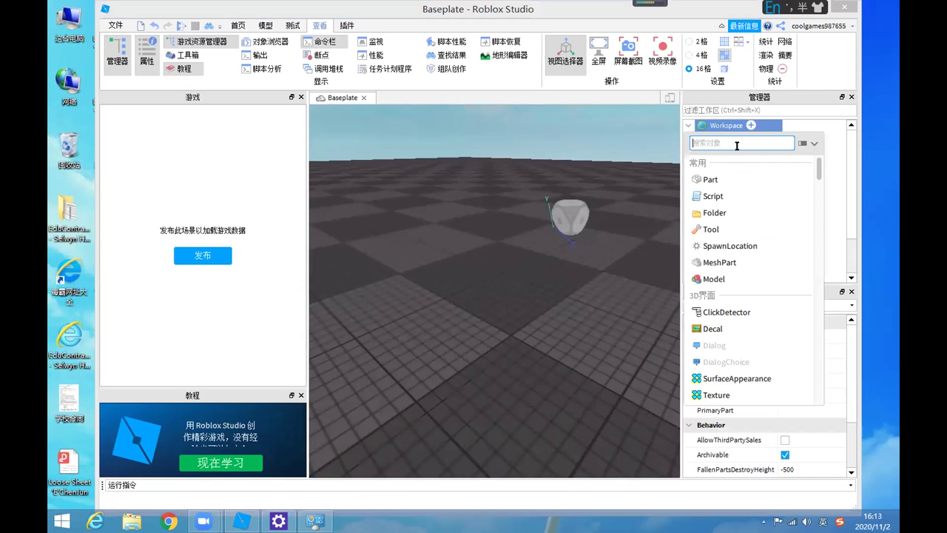
click(724, 246)
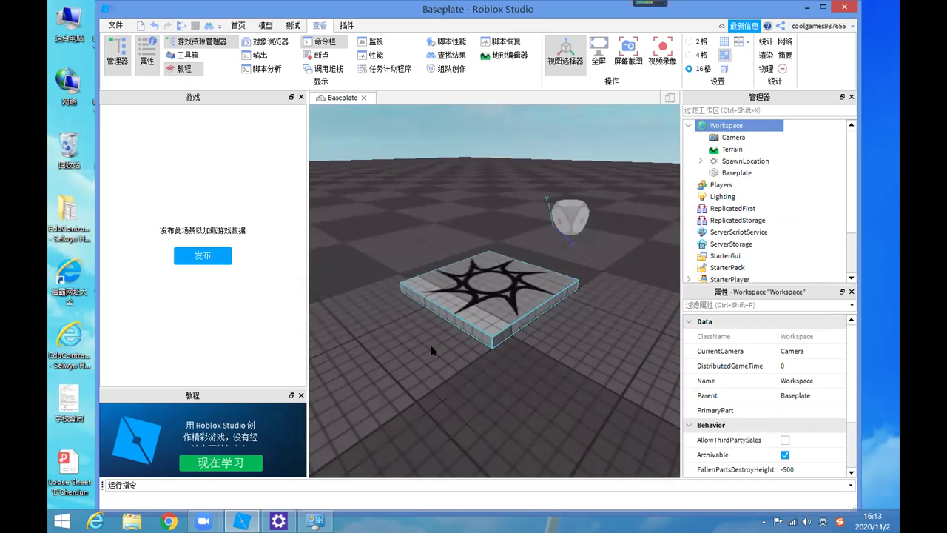
Step: Nest the SpawnLocation under the Baseplate and return it to its place directly under the Workspace
scroll(592, 416, up, 2)
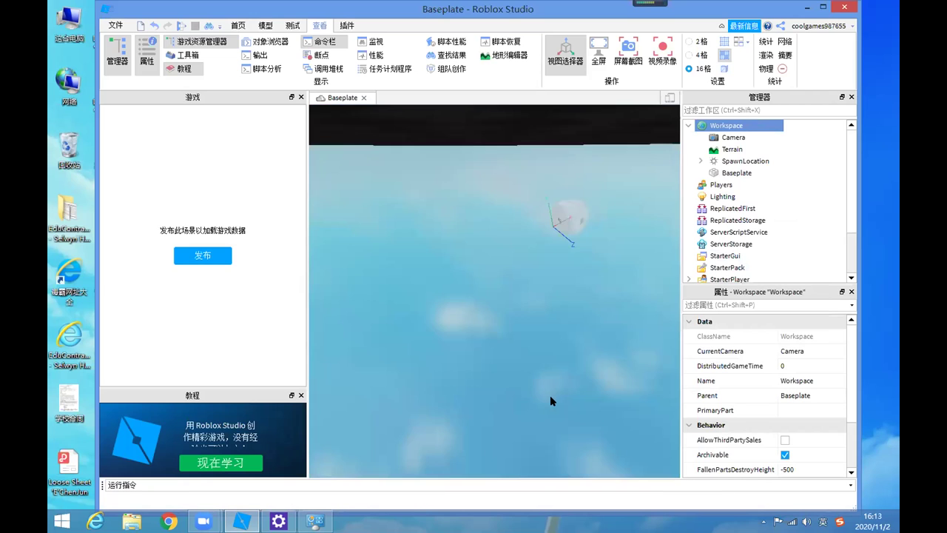
scroll(548, 399, down, 2)
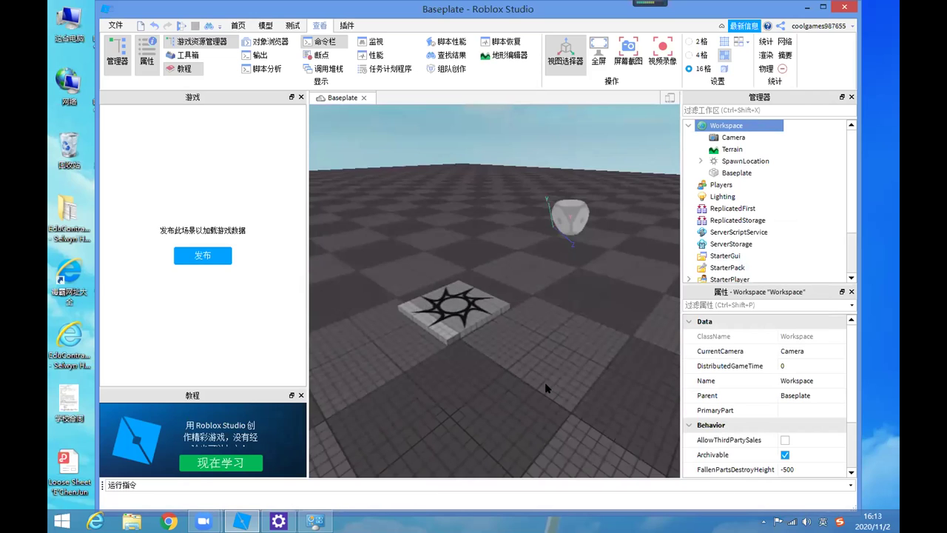
scroll(548, 370, up, 2)
scroll(578, 300, down, 3)
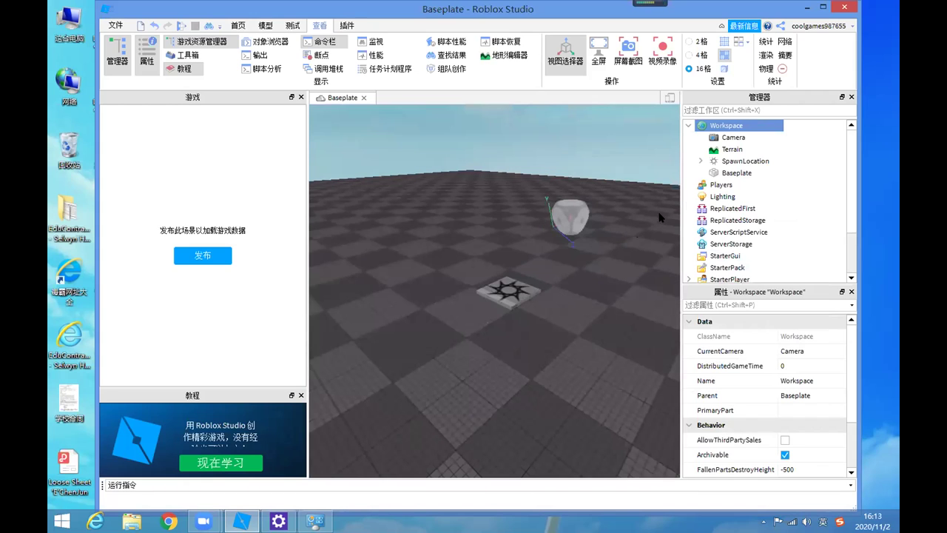
drag(729, 163, 727, 172)
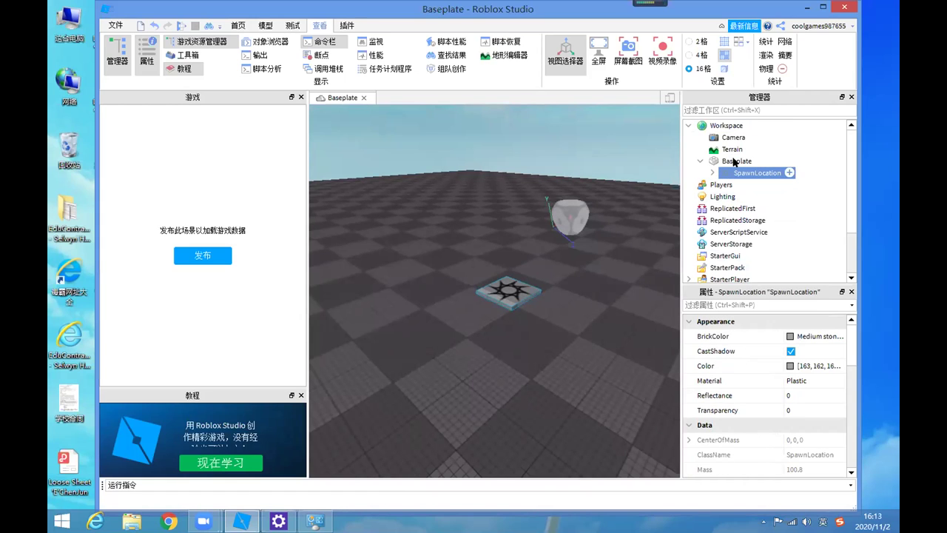
click(735, 162)
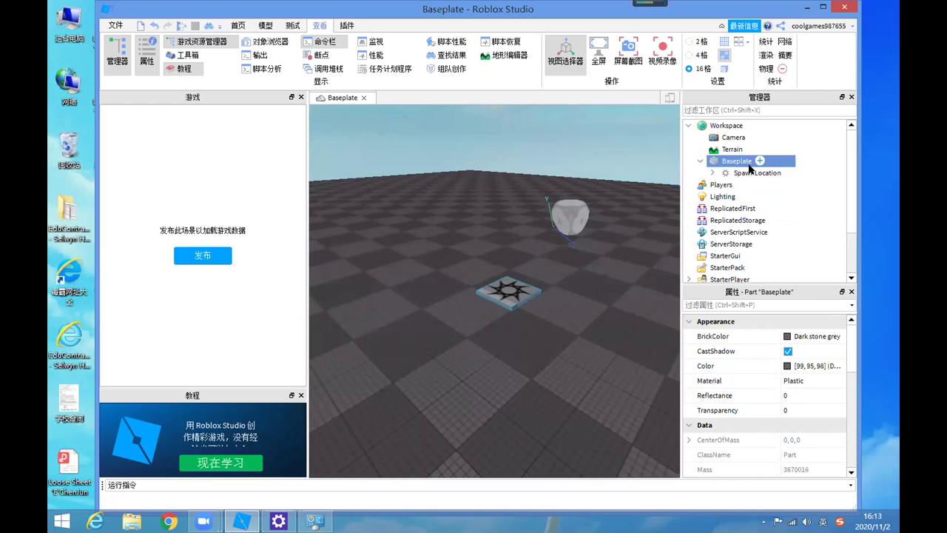
click(746, 174)
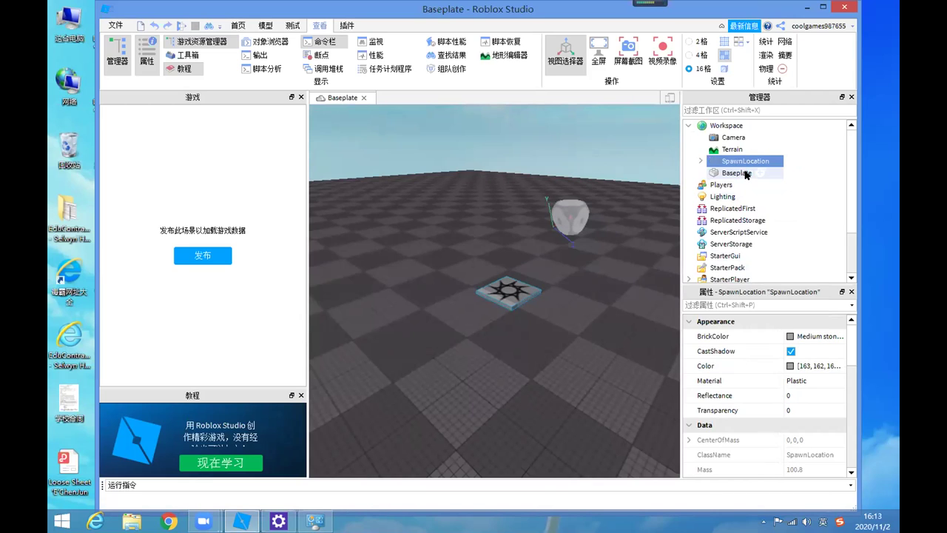
Step: Delete the Baseplate from the Workspace while keeping the SpawnLocation
mouse_move(733, 187)
mouse_down()
mouse_move(742, 167)
mouse_move(736, 177)
mouse_up()
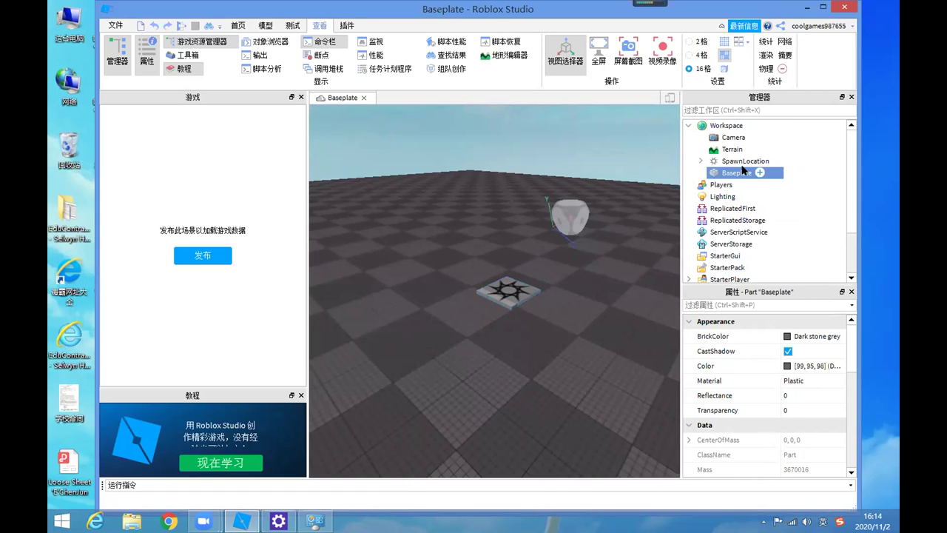
key(Delete)
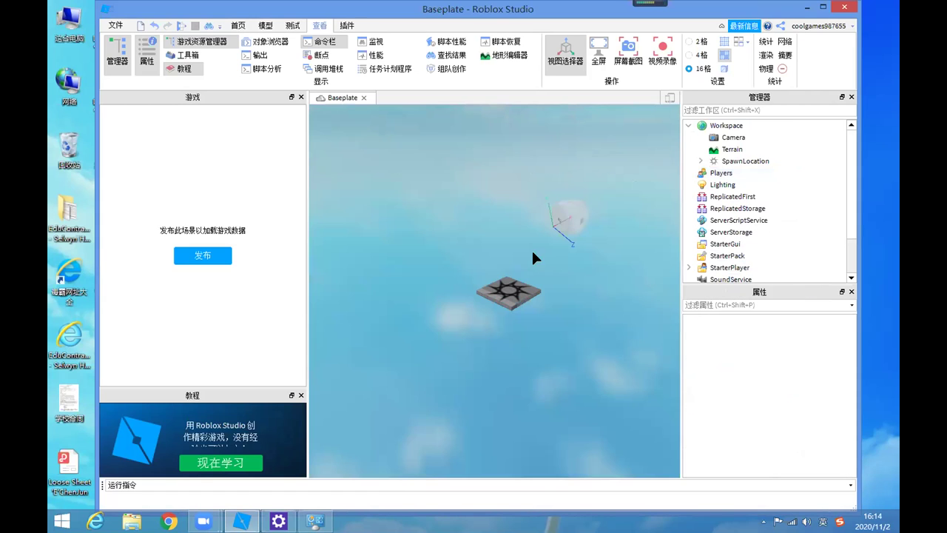
drag(542, 287, 531, 288)
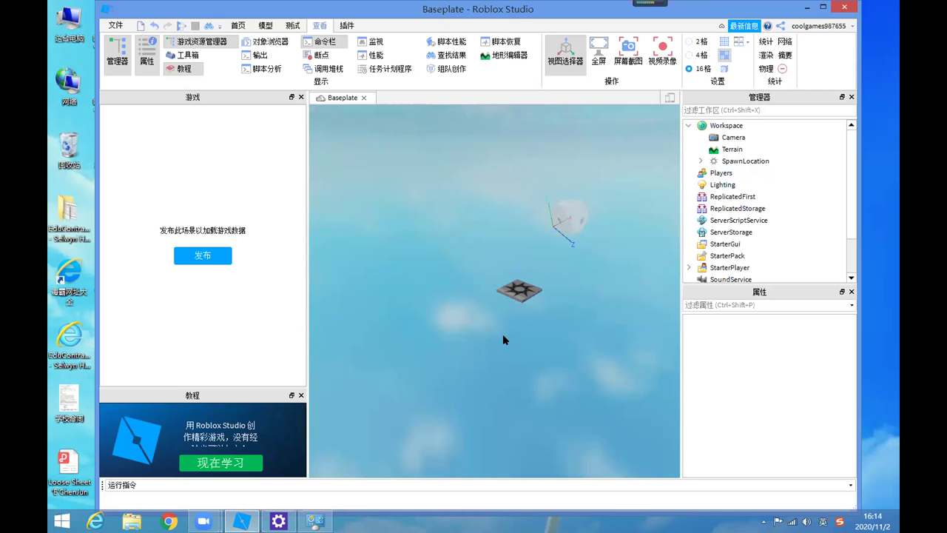
Step: Select the SpawnLocation and examine it both close up and from further away
key(f)
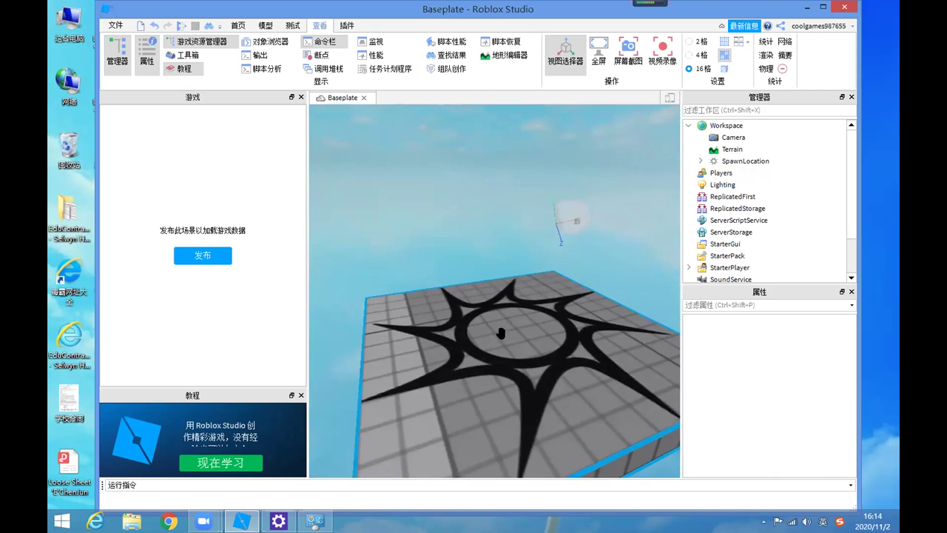
click(501, 334)
scroll(499, 369, down, 5)
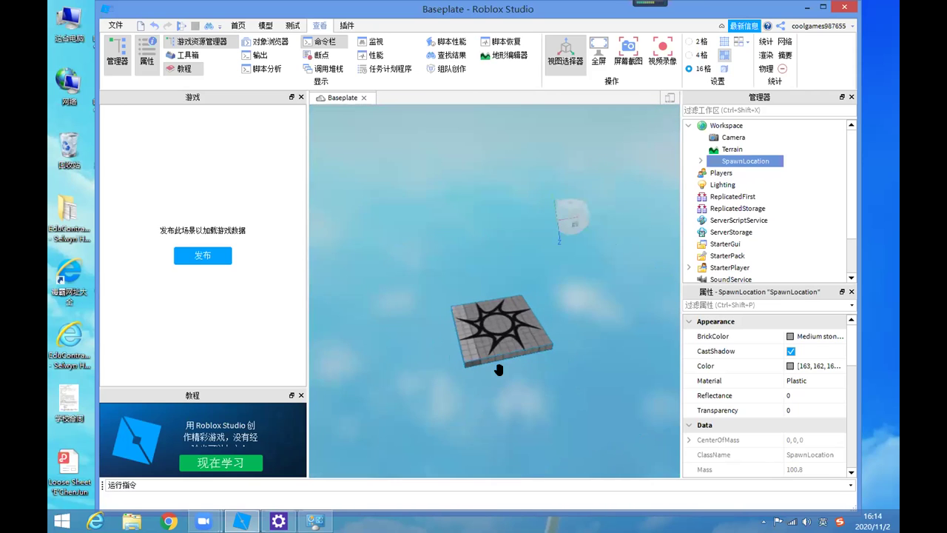
scroll(500, 370, up, 5)
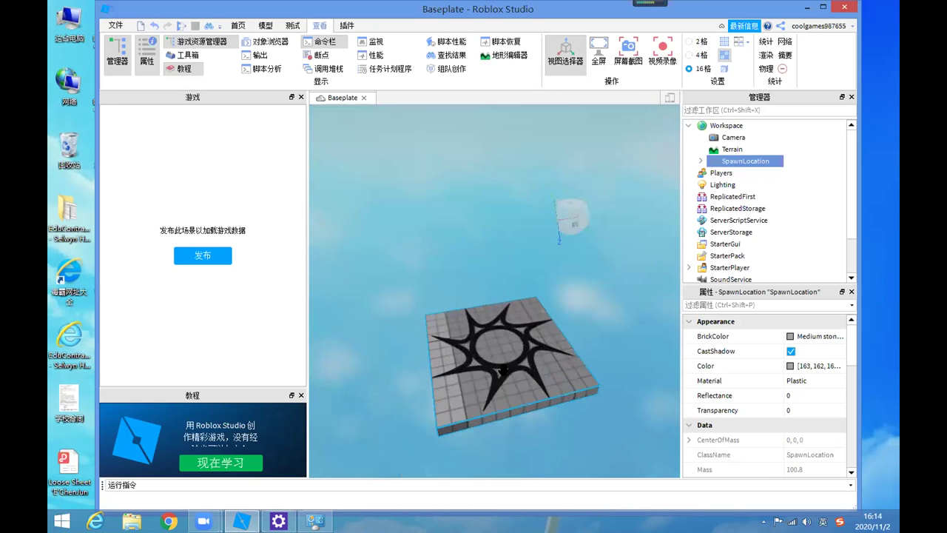
scroll(496, 381, down, 2)
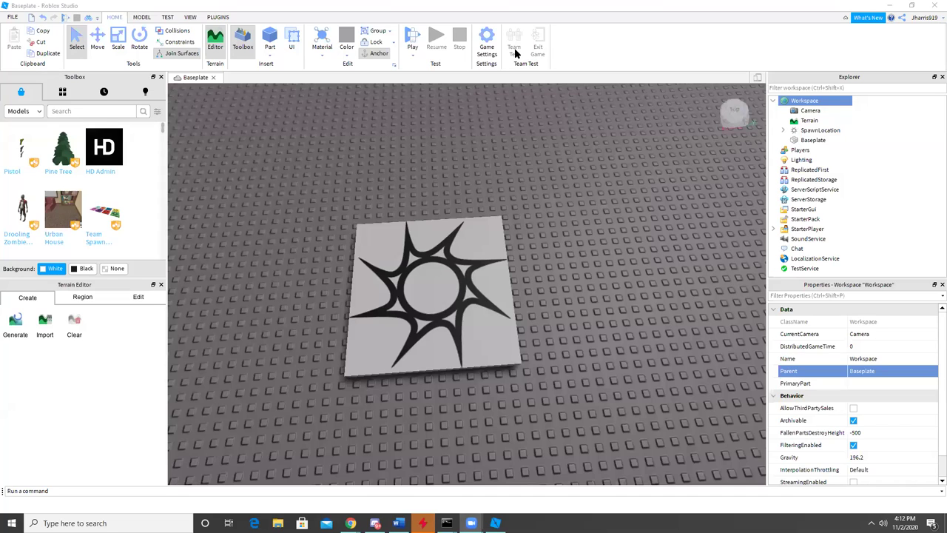
Step: Delete the Baseplate part from the Workspace so that only the SpawnLocation is left in the scene
key(super+Down)
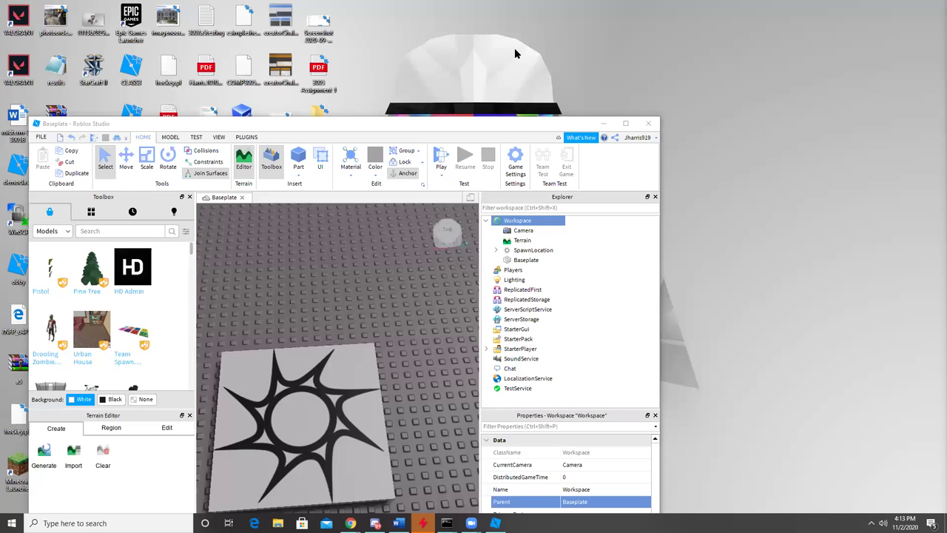
click(619, 128)
key(super+Up)
click(810, 139)
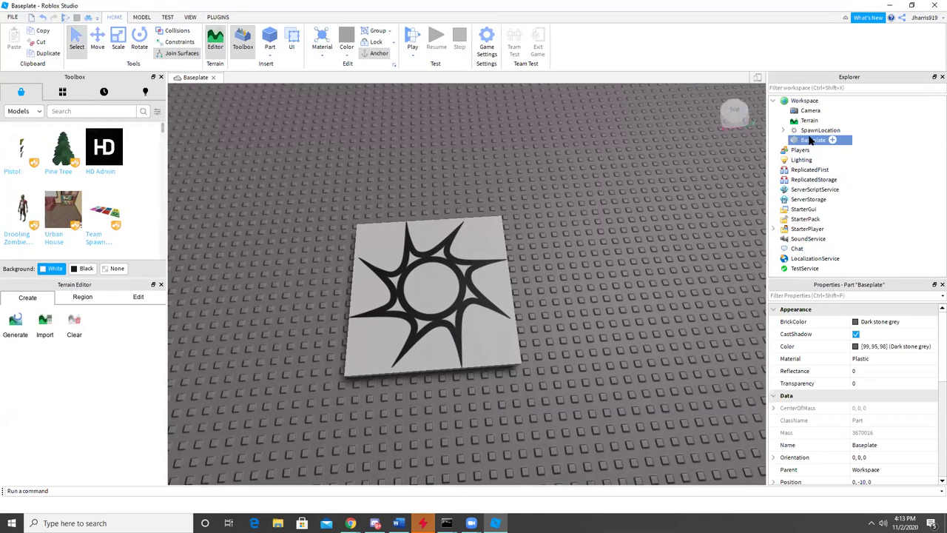
key(Delete)
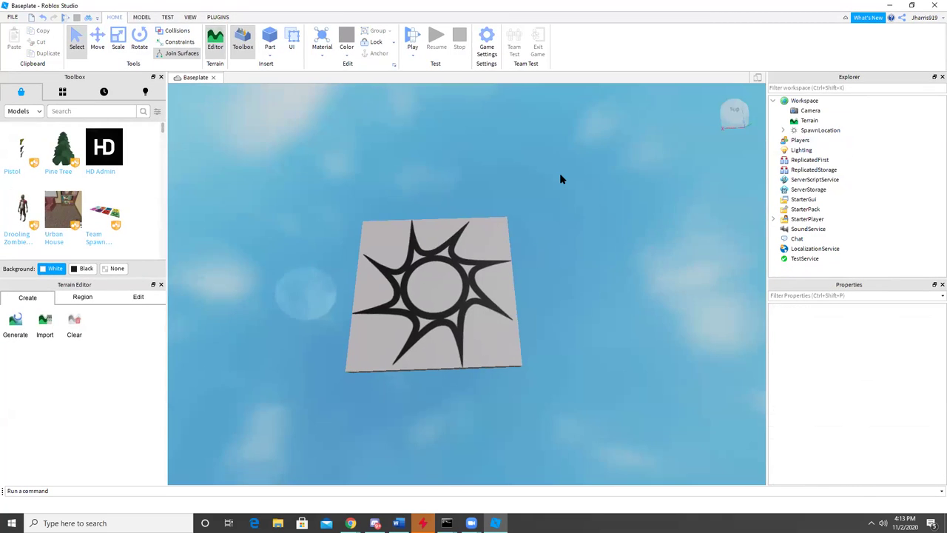
Step: Play test the place with the avatar on the lone SpawnLocation and end the test
key(s)
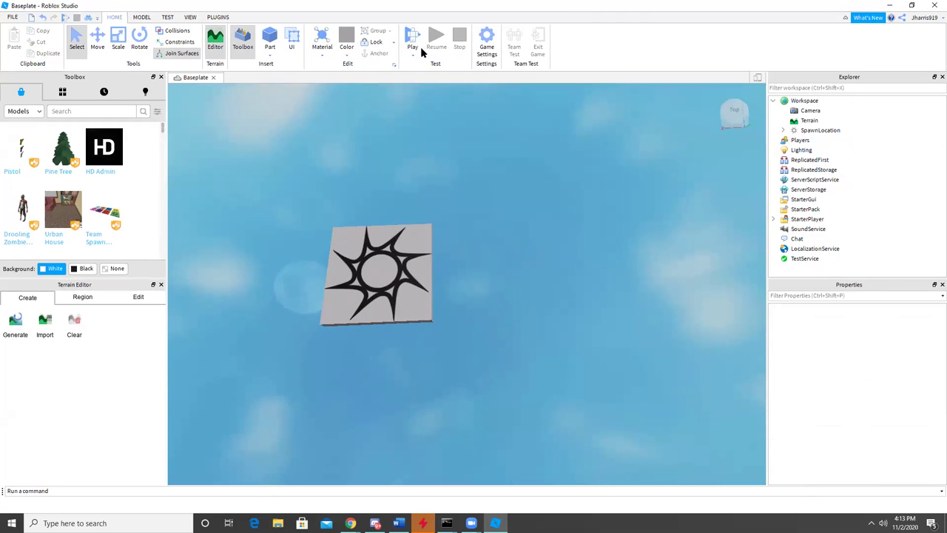
click(416, 58)
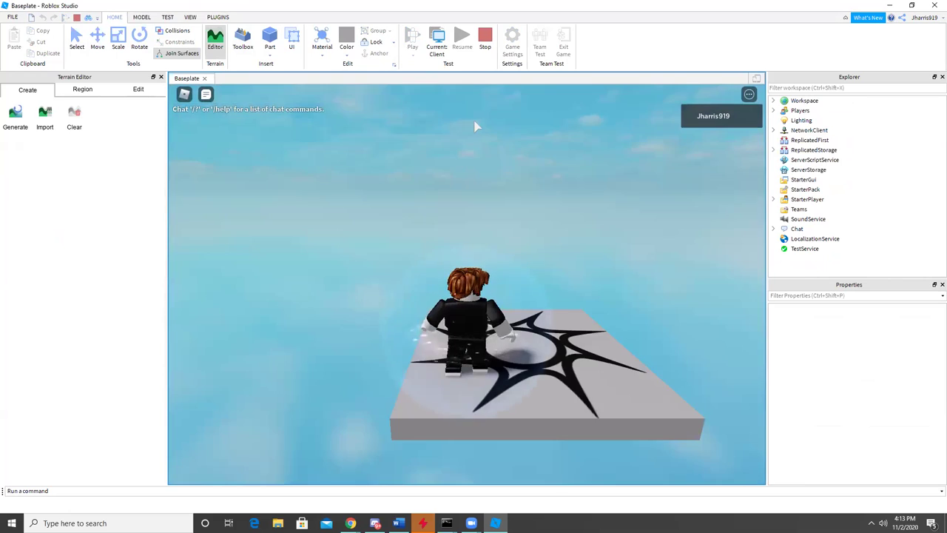
click(484, 46)
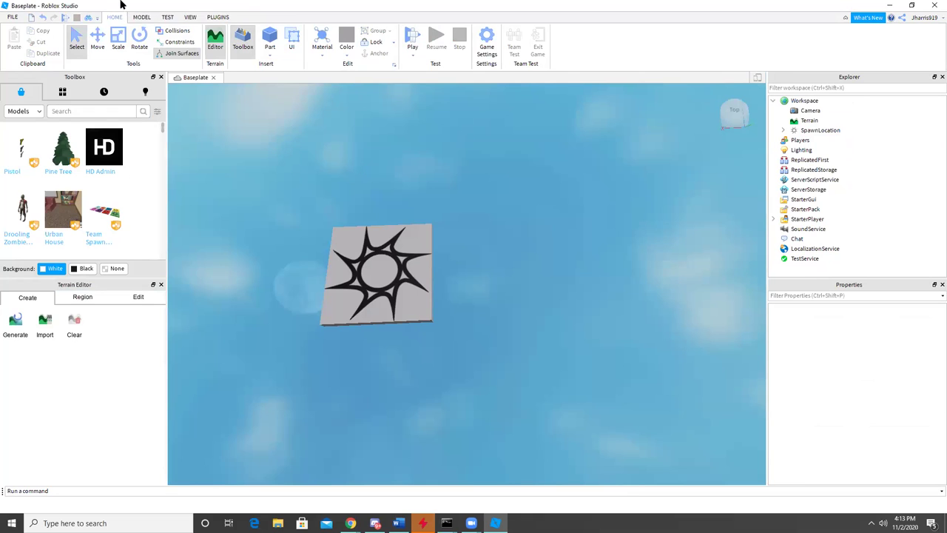
Step: Insert a Part into the Workspace beside the SpawnLocation and keep it selected
click(266, 46)
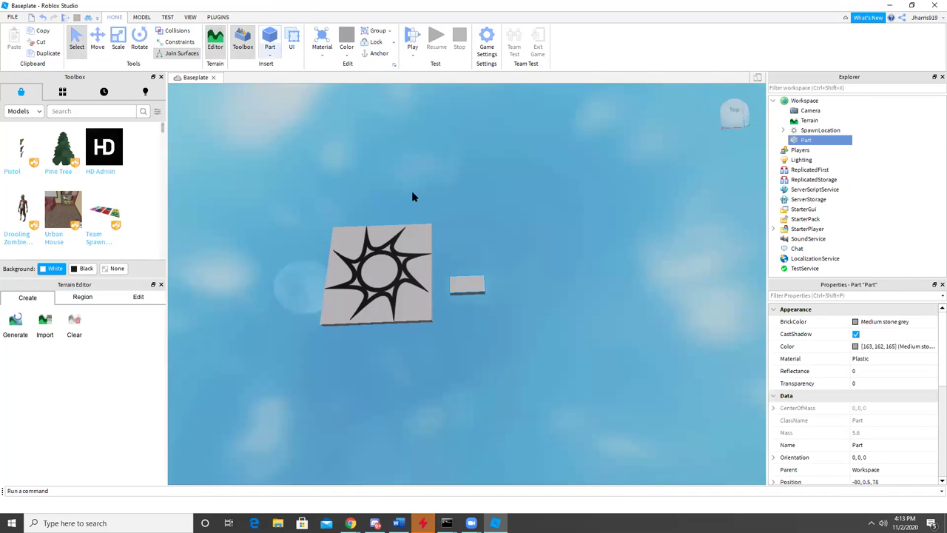
click(478, 271)
click(484, 279)
click(455, 253)
click(487, 286)
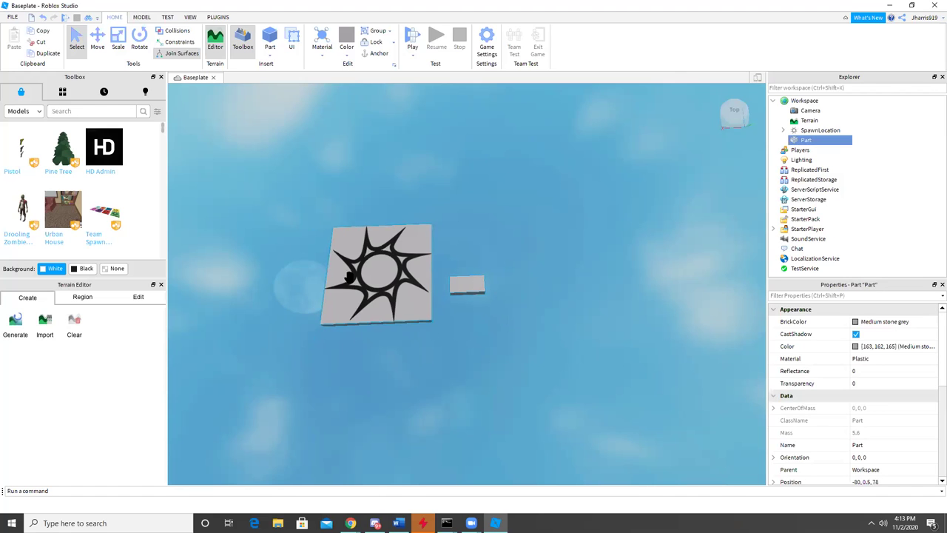
key(w)
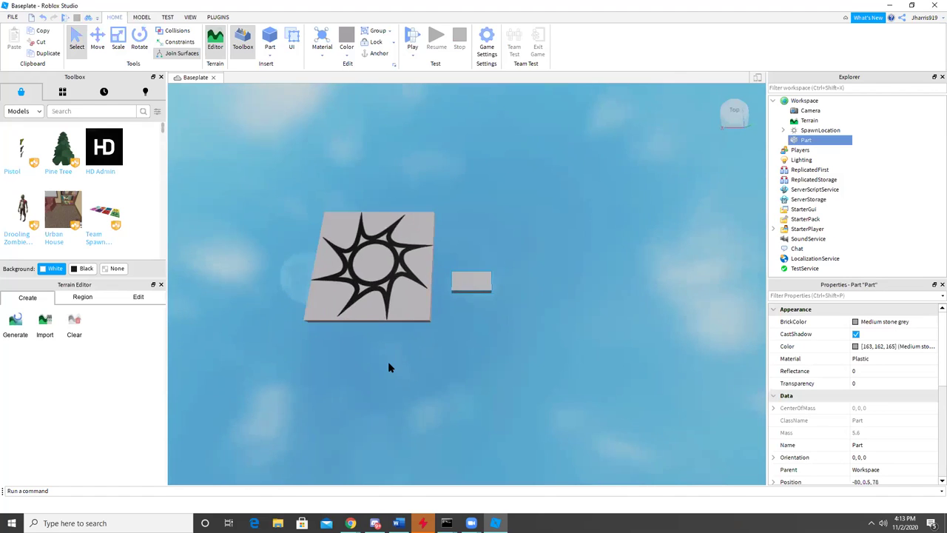
key(d)
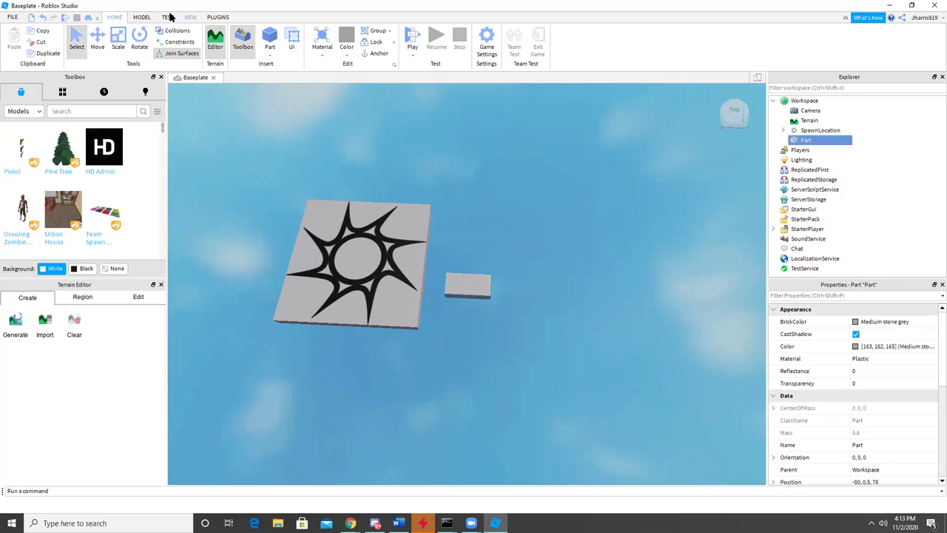
Step: Move the Part away from the SpawnLocation along the X and Z axes to position -88, 0.5, 76
click(105, 50)
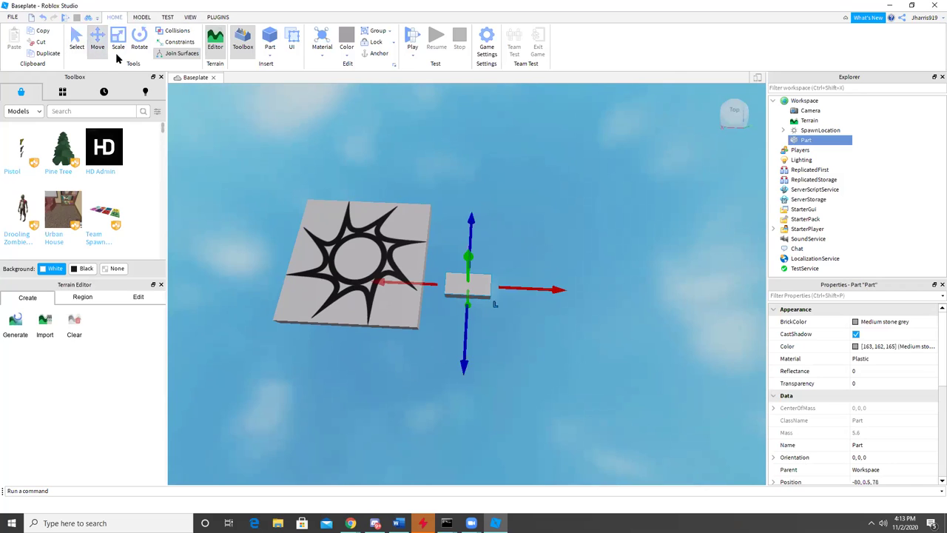
drag(550, 282, 592, 293)
right_drag(473, 354, 473, 354)
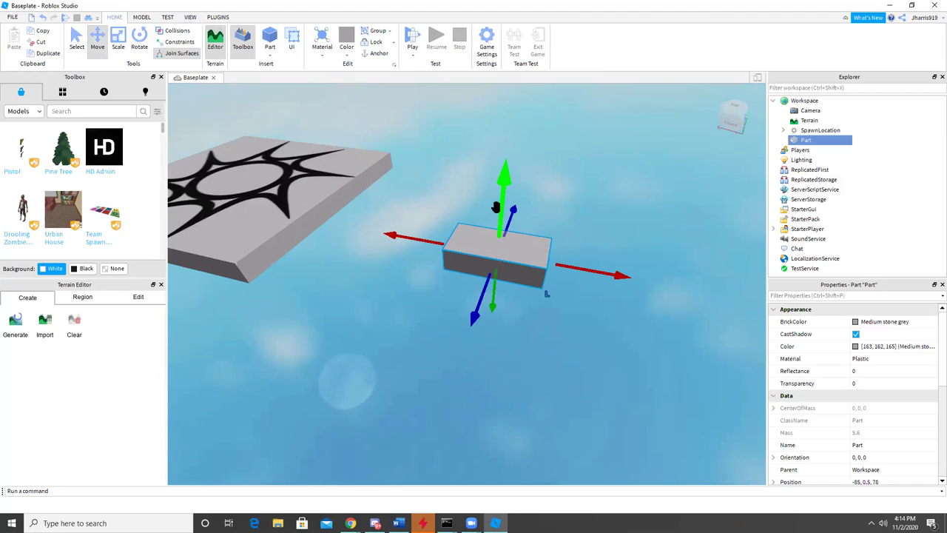
drag(465, 317, 598, 308)
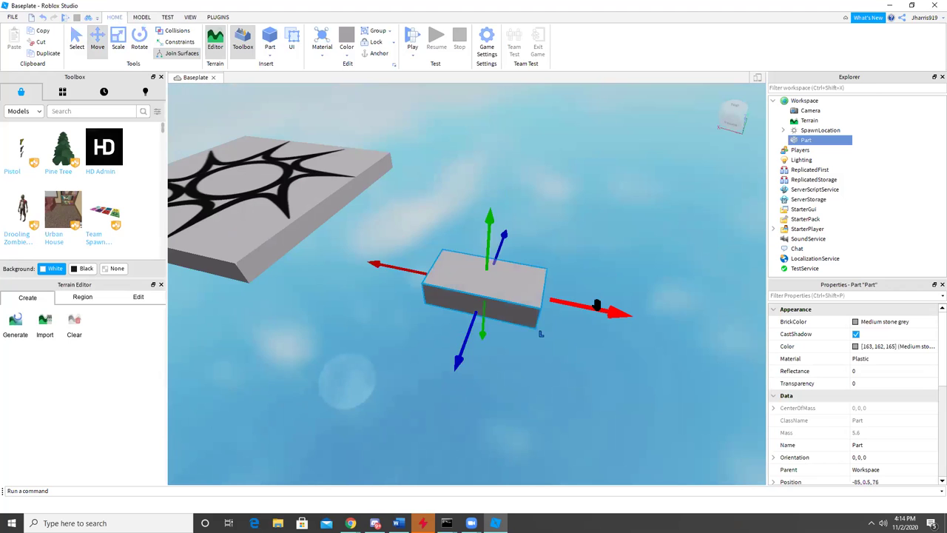
right_drag(629, 324, 589, 384)
scroll(589, 385, down, 3)
key(d)
drag(576, 302, 588, 307)
key(d)
right_drag(578, 339, 575, 338)
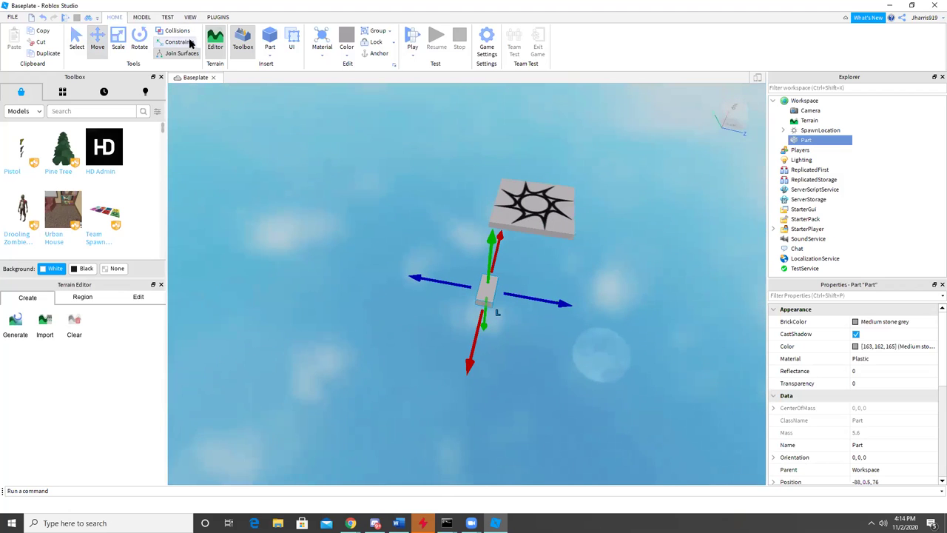
Step: Scale the Part at both ends along its Z axis into a long plank centred at -88, 0.5, 80.5
click(120, 38)
drag(516, 295, 605, 311)
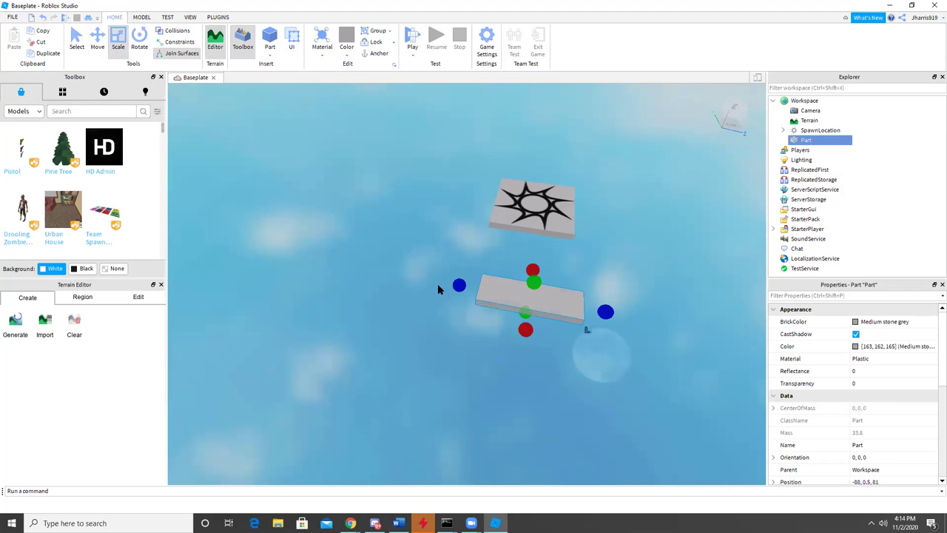
drag(456, 285, 447, 283)
click(405, 272)
right_drag(404, 271, 407, 269)
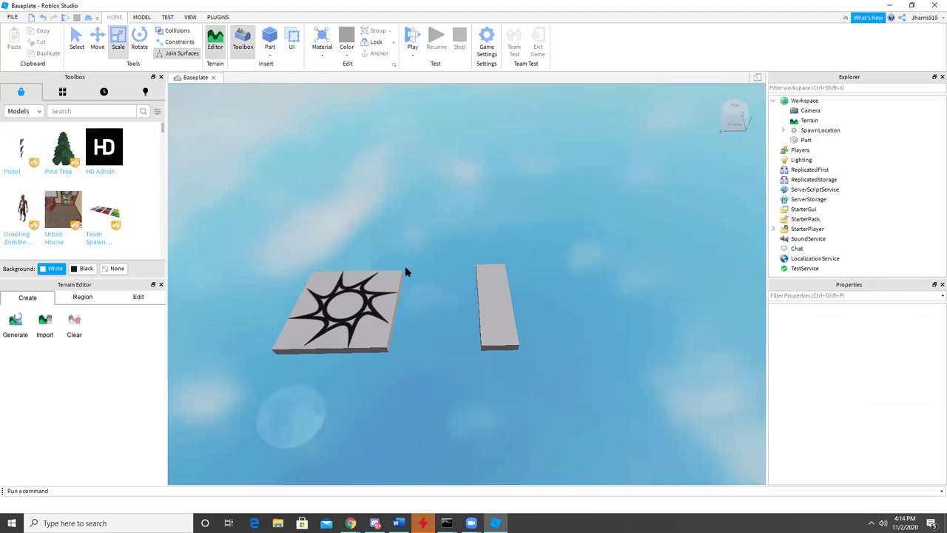
Step: Try rotating the Part about its long axis and restore its flat orientation
click(479, 282)
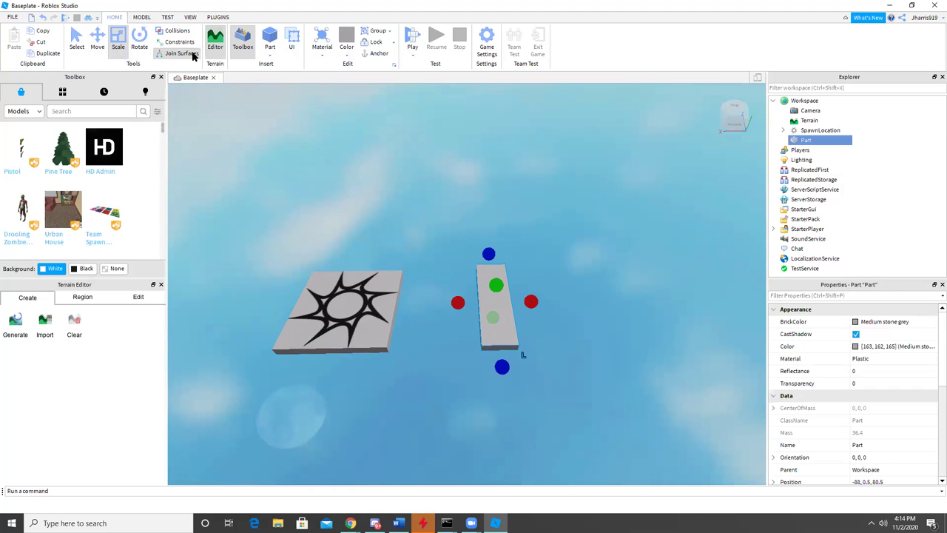
click(76, 41)
click(148, 55)
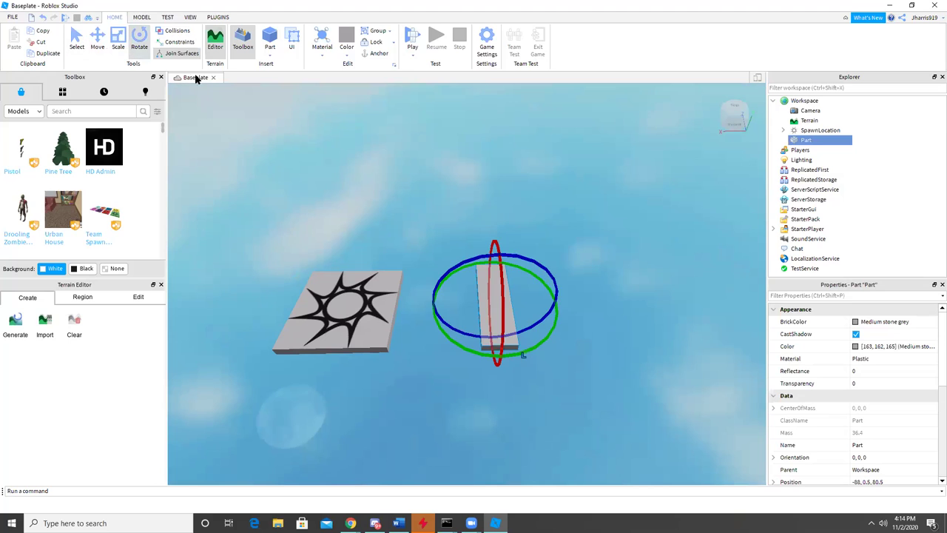
drag(561, 332, 571, 350)
click(484, 238)
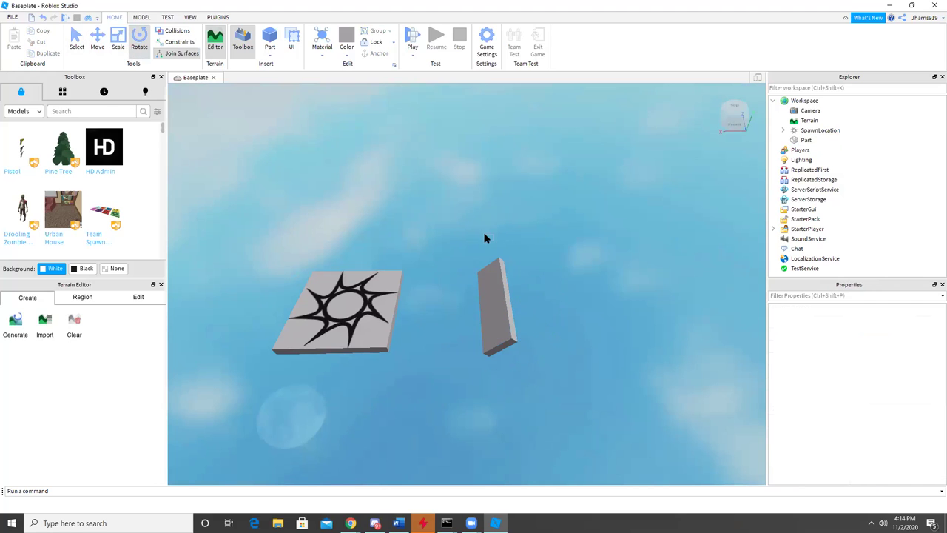
click(497, 303)
click(407, 189)
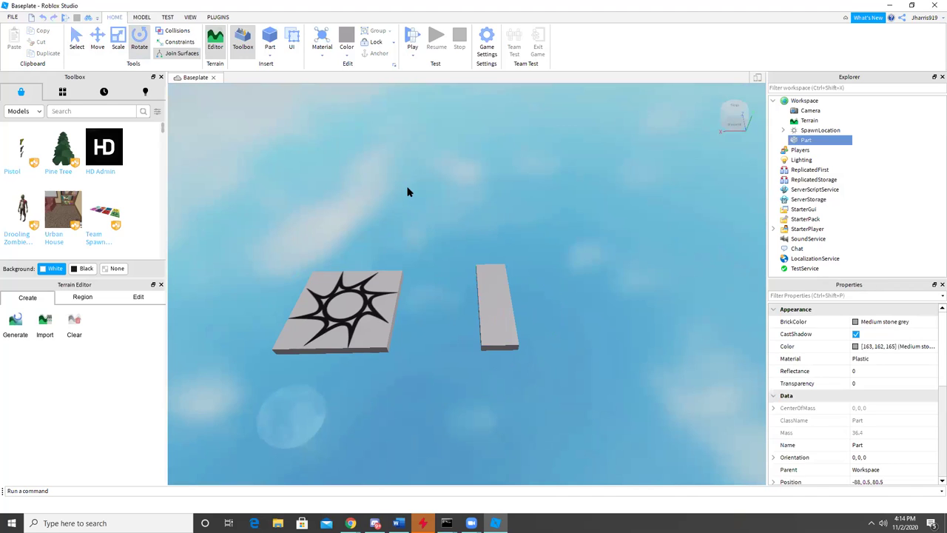
drag(290, 191, 609, 415)
click(585, 343)
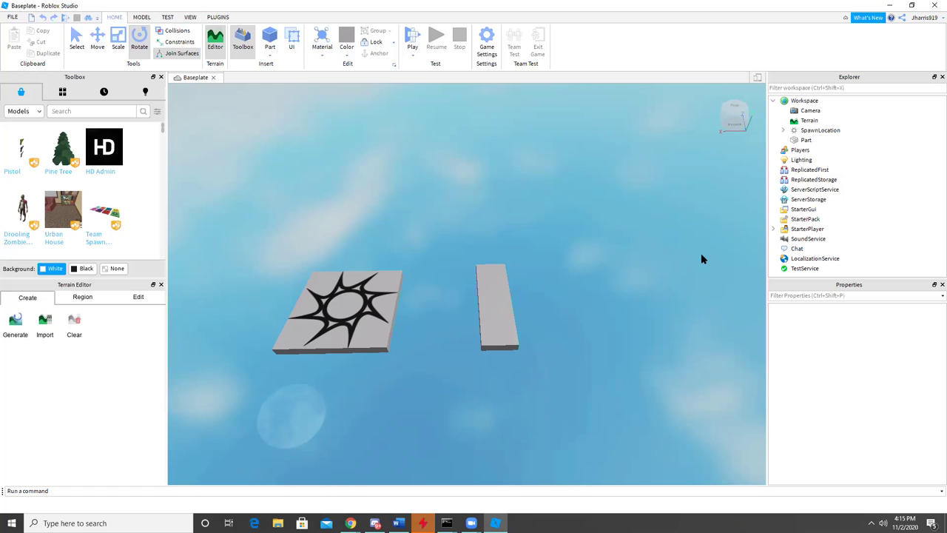
Step: Insert the Drooling Zombie model from the Toolbox and delete it again
click(22, 227)
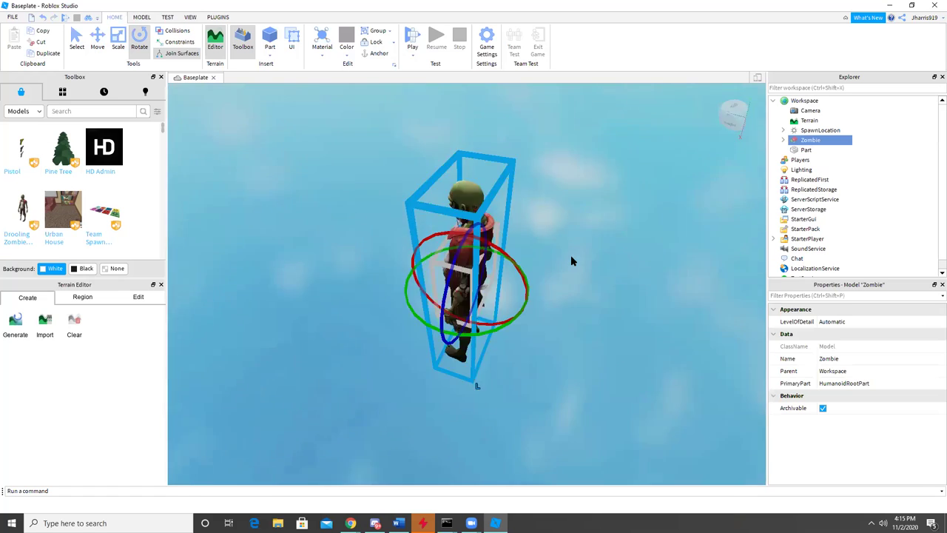
key(Delete)
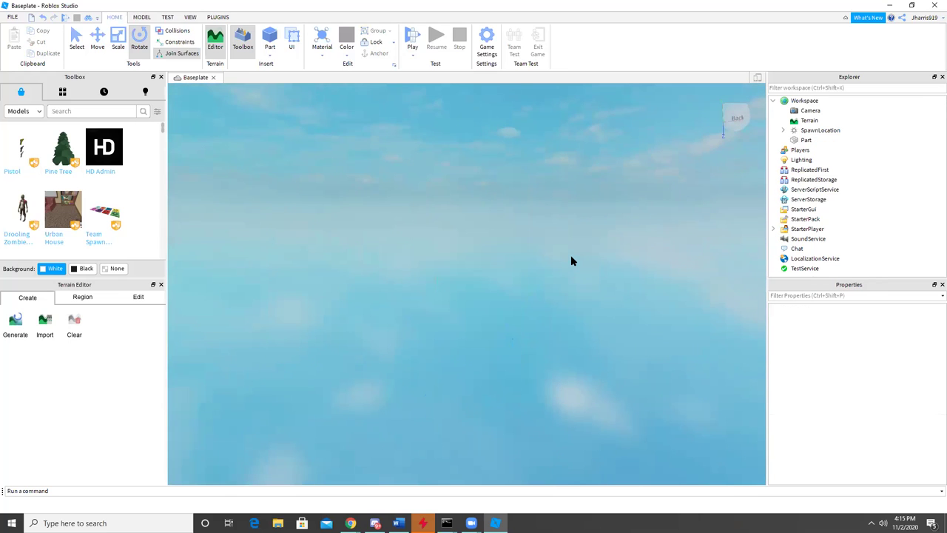
Step: Close the Toolbox and box-select the Part beside the SpawnLocation
click(160, 77)
right_drag(328, 159, 329, 166)
drag(472, 245, 604, 390)
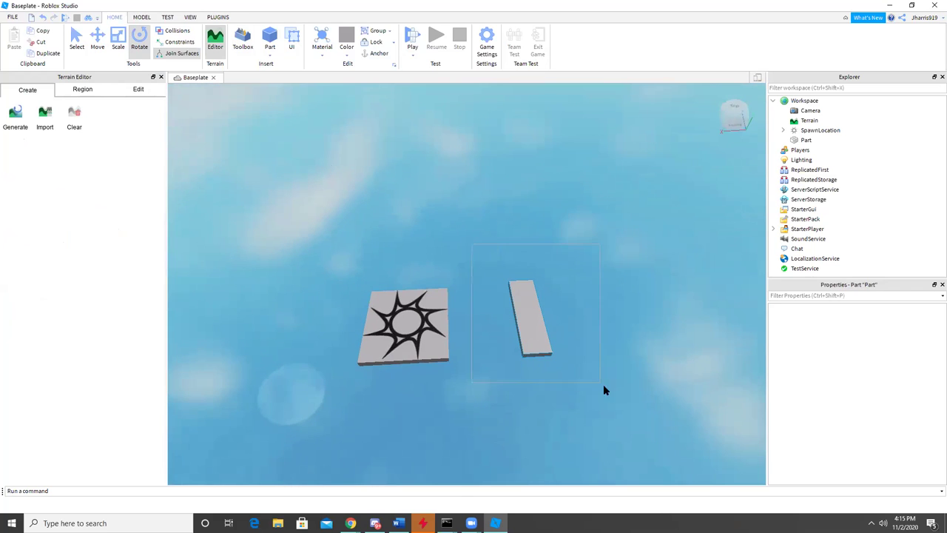
Step: Activate the Move tool and select the Part so that its move handles are shown
click(98, 36)
click(440, 237)
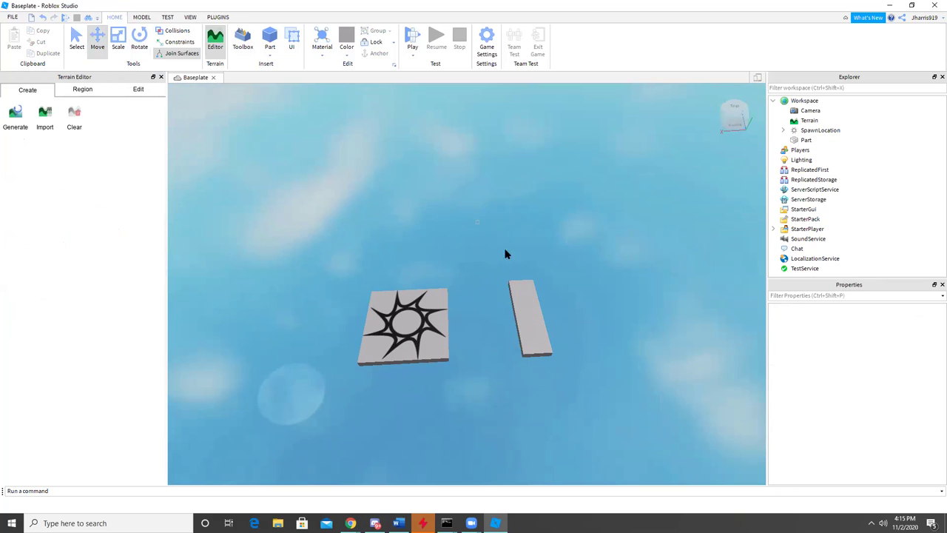
click(530, 319)
click(430, 200)
click(548, 325)
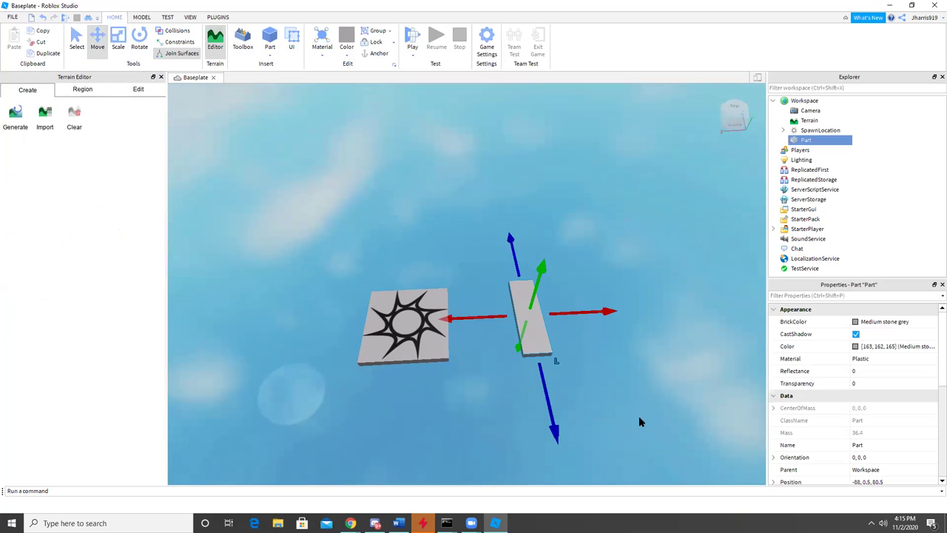
click(639, 347)
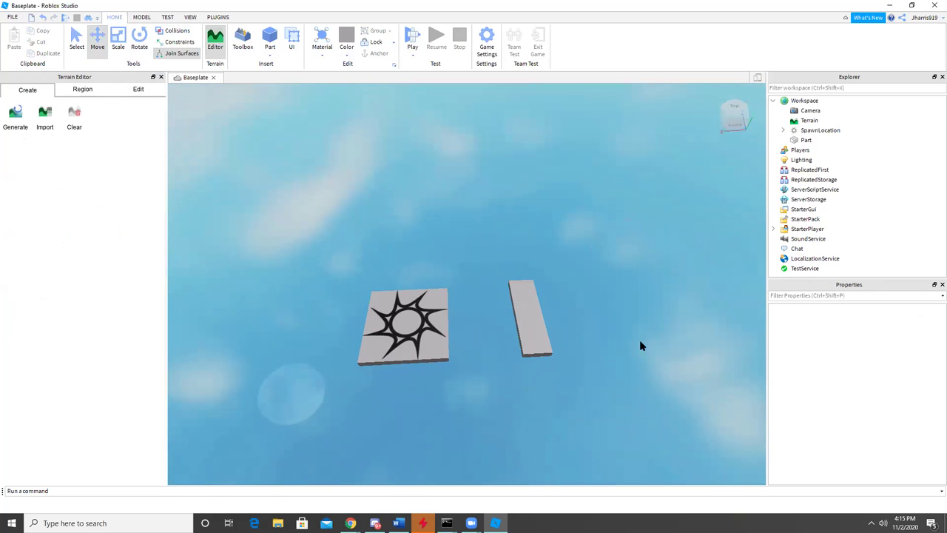
click(539, 314)
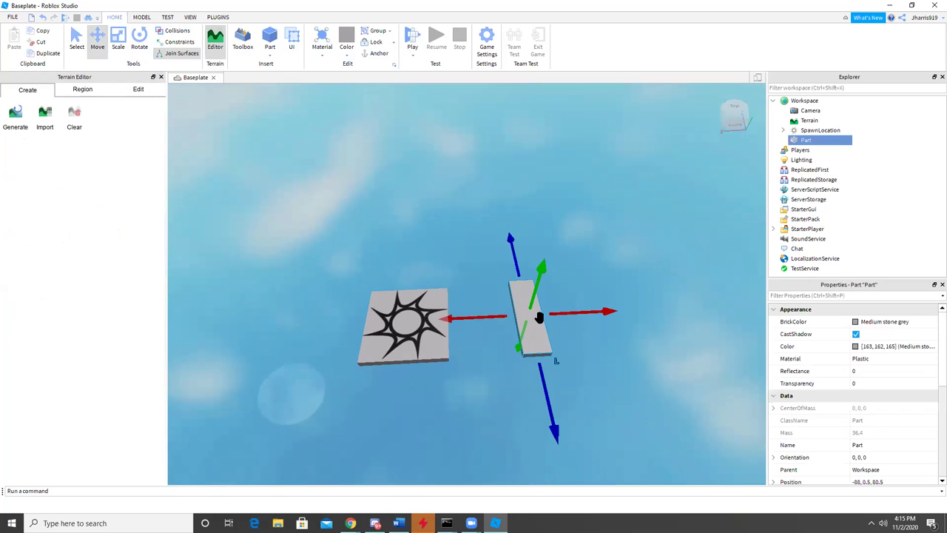
Step: Play test the place with the SpawnLocation and the Part, view the avatar from above and end the test
click(410, 54)
click(410, 67)
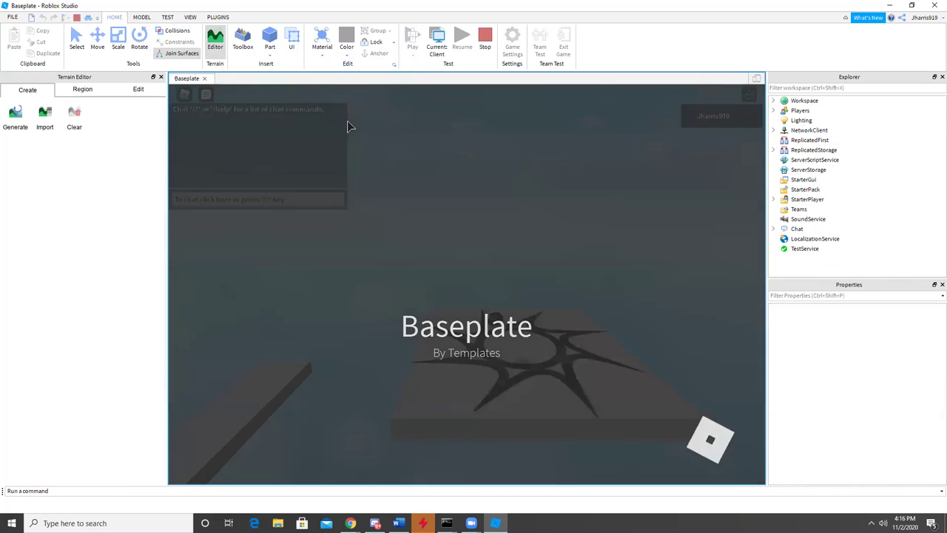
right_drag(401, 381, 402, 387)
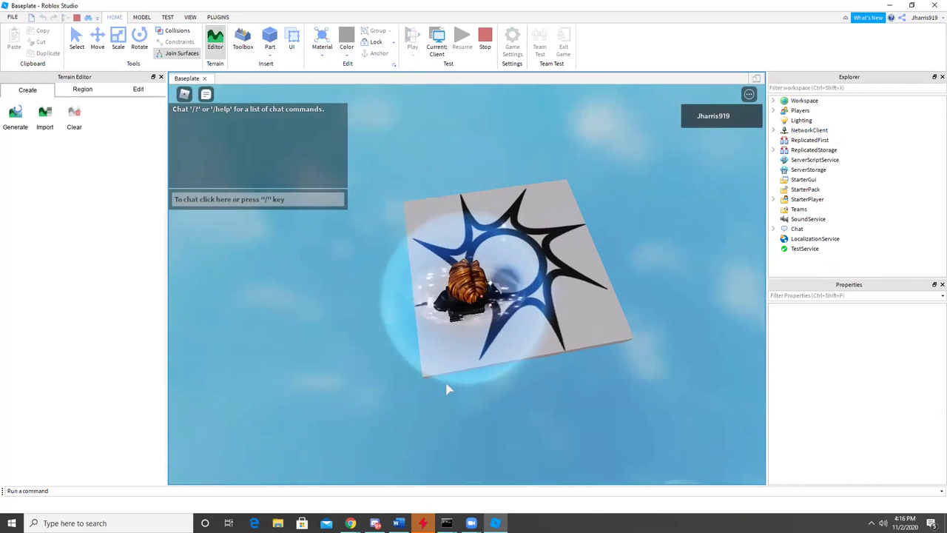
click(483, 50)
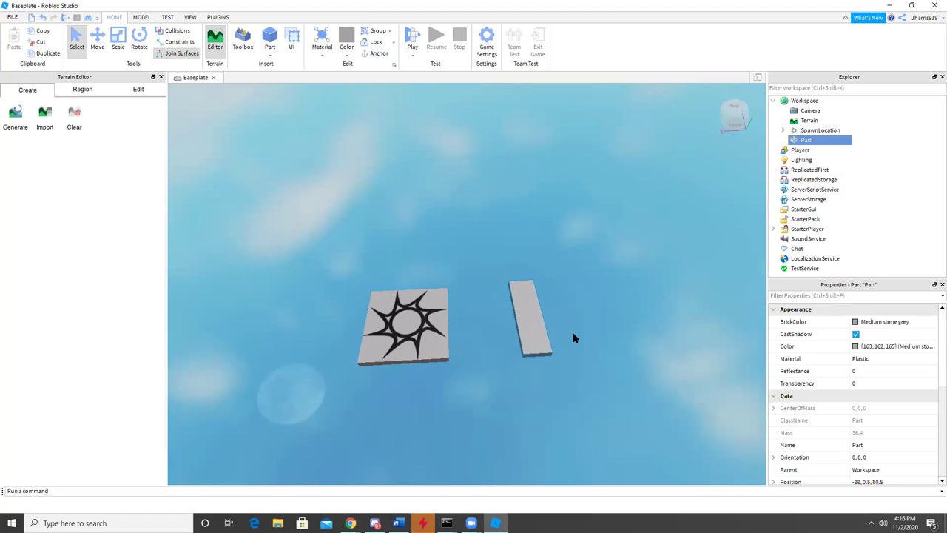
Step: Reselect the Part beside the SpawnLocation and set its BrickColor to Really red
click(576, 247)
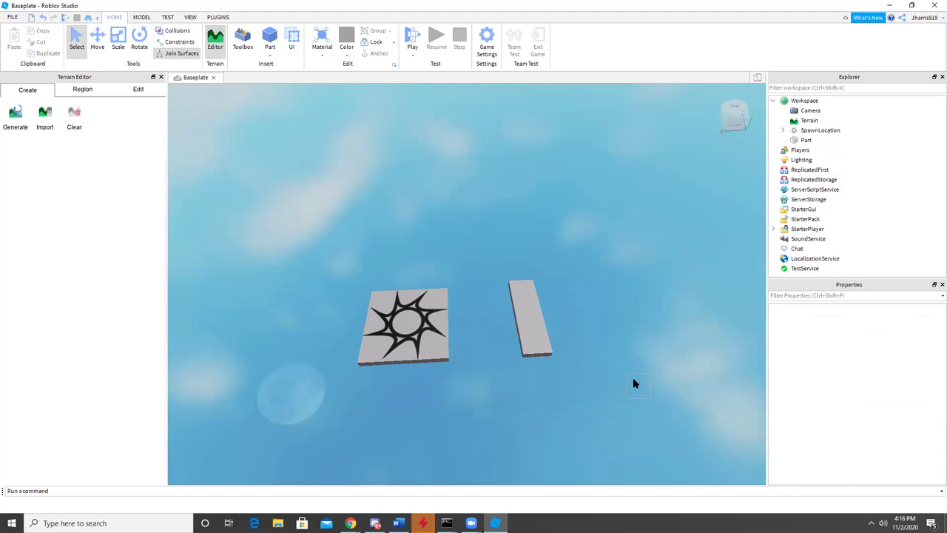
click(491, 255)
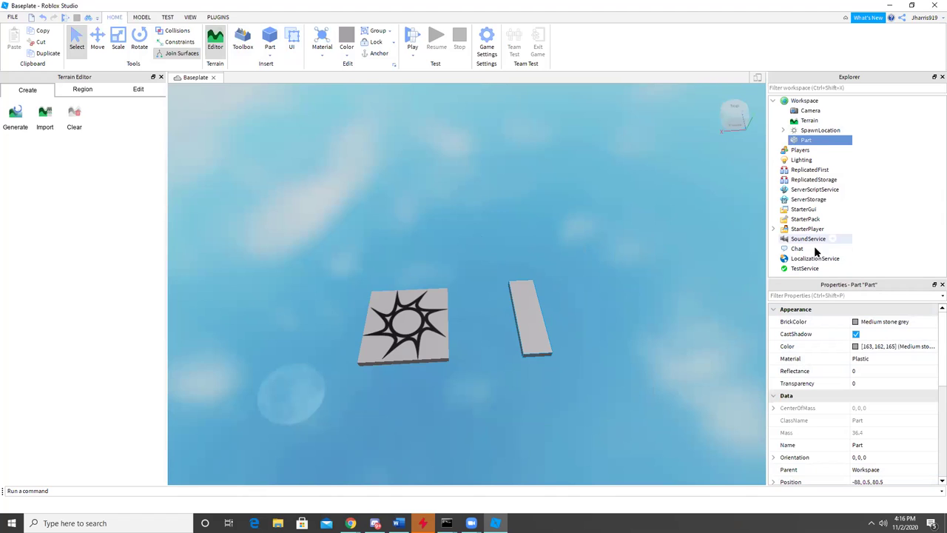
scroll(902, 323, down, 3)
scroll(903, 323, up, 3)
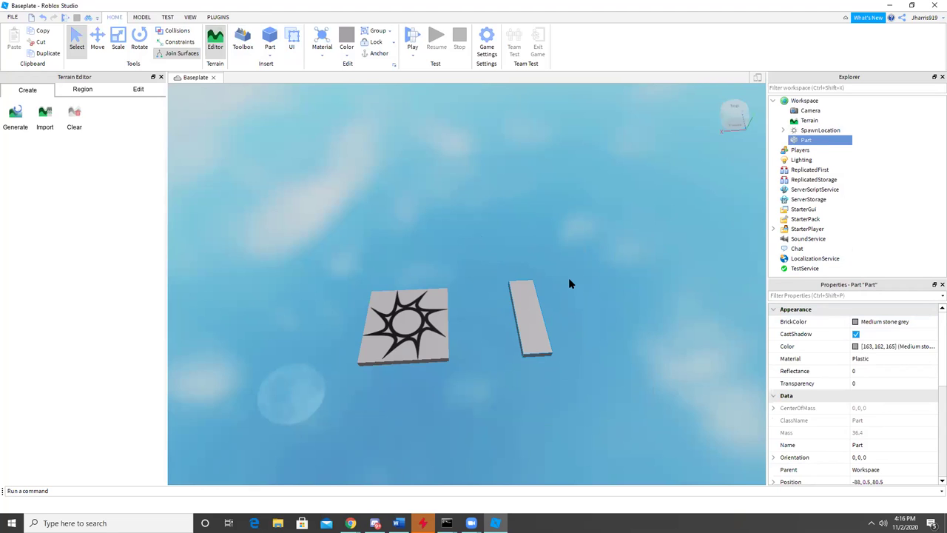
click(856, 322)
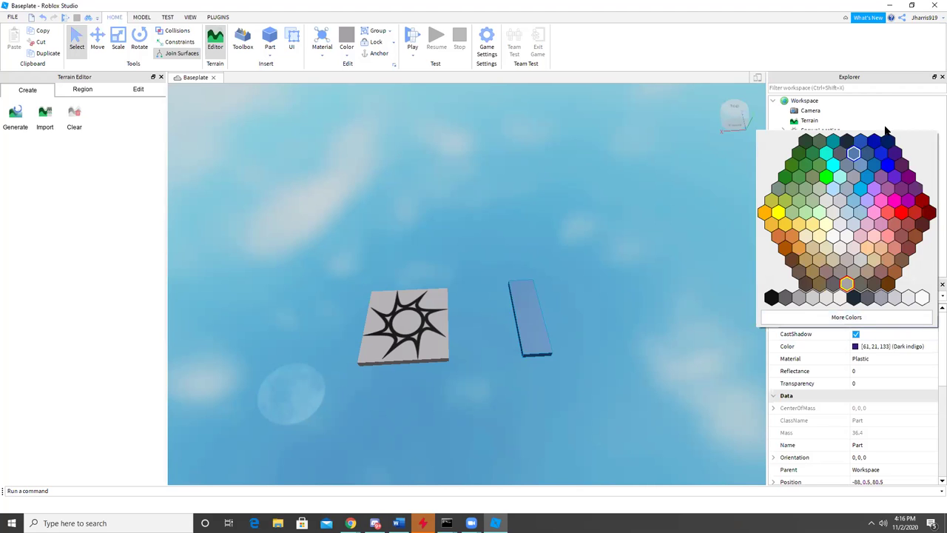
click(772, 223)
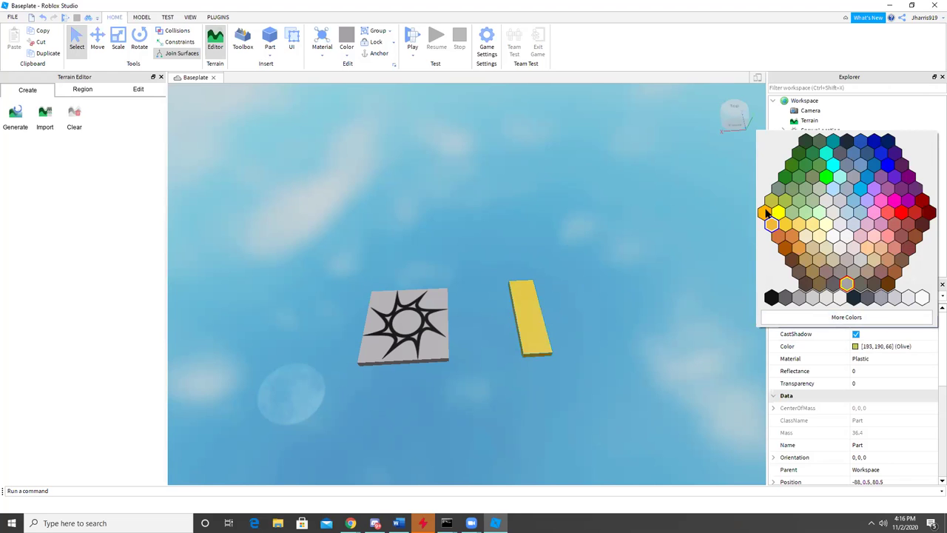
click(902, 213)
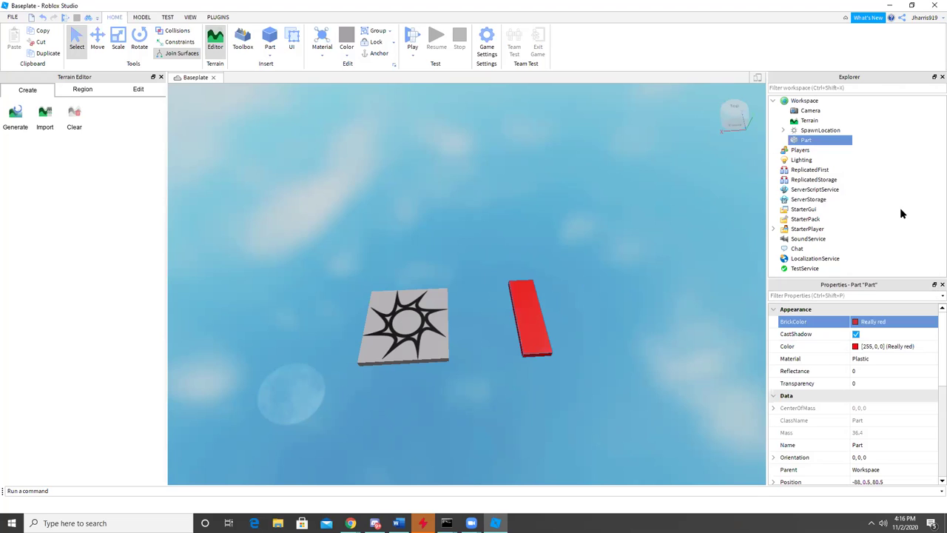
Step: Set the Part's Color to the custom red 255, 0, 4 (#ff0004)
click(856, 347)
drag(507, 252, 453, 171)
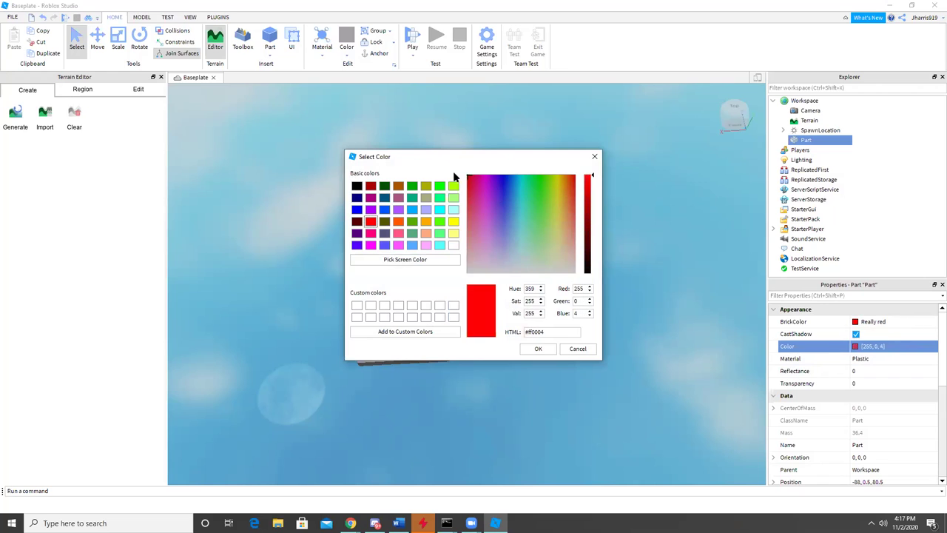
click(539, 349)
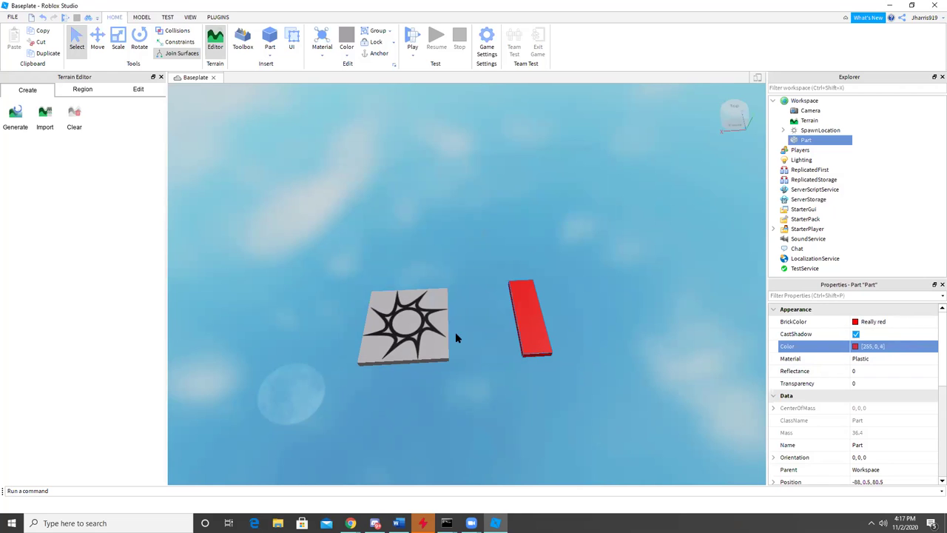
Step: Change the Part's material to Neon and look through the list of available materials
click(905, 358)
scroll(901, 384, down, 3)
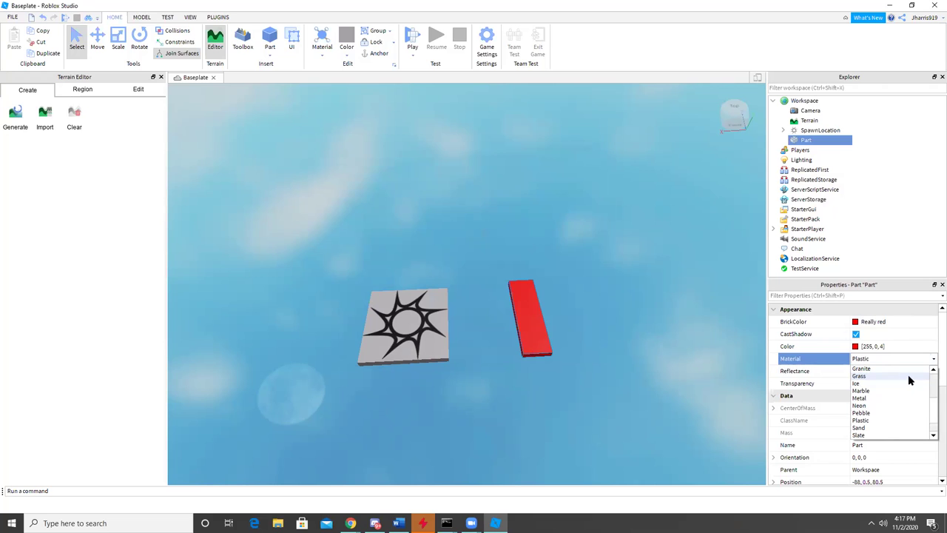
click(869, 406)
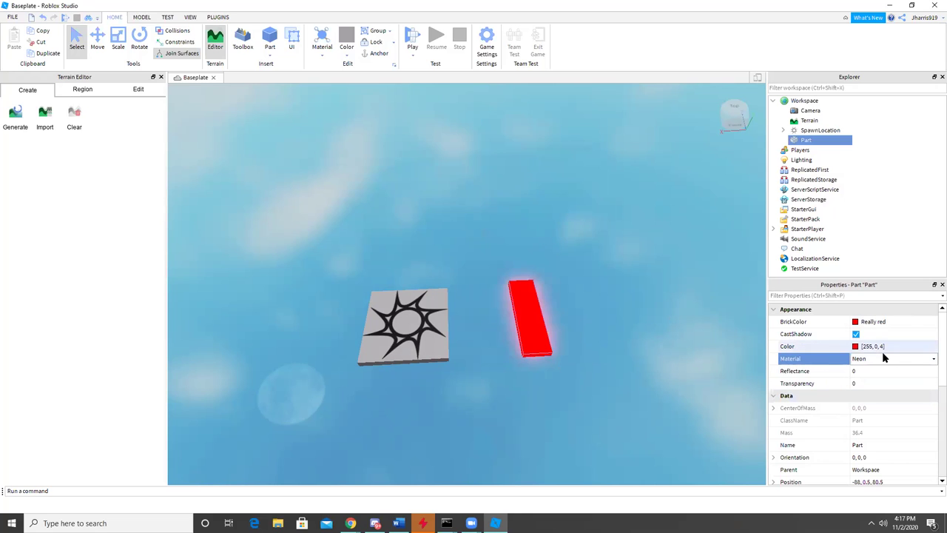
click(321, 56)
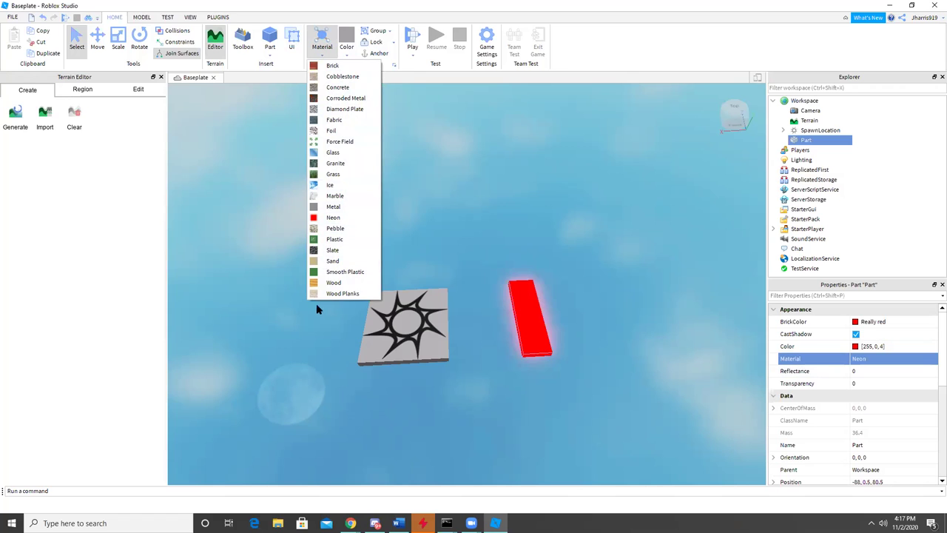
click(862, 361)
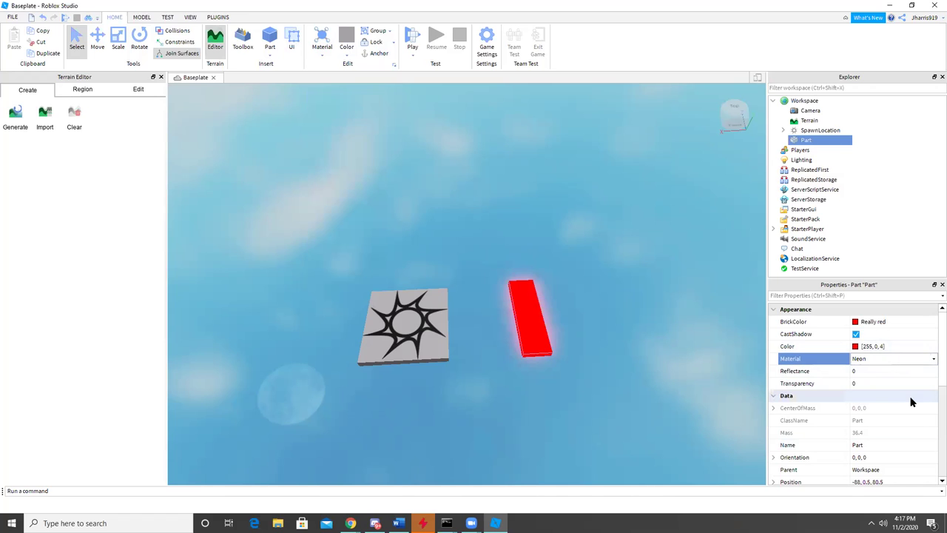
Step: Raise the Part's Reflectance to 1
click(806, 373)
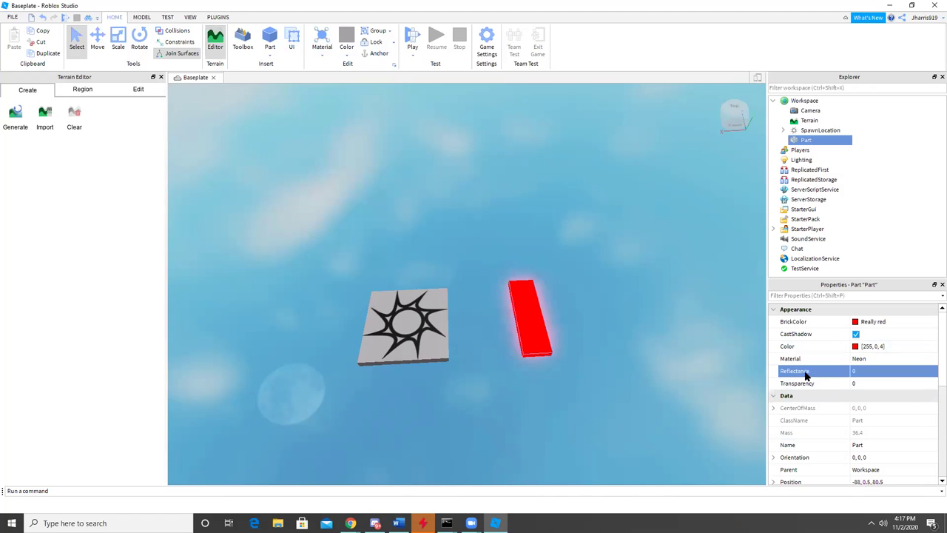
click(806, 380)
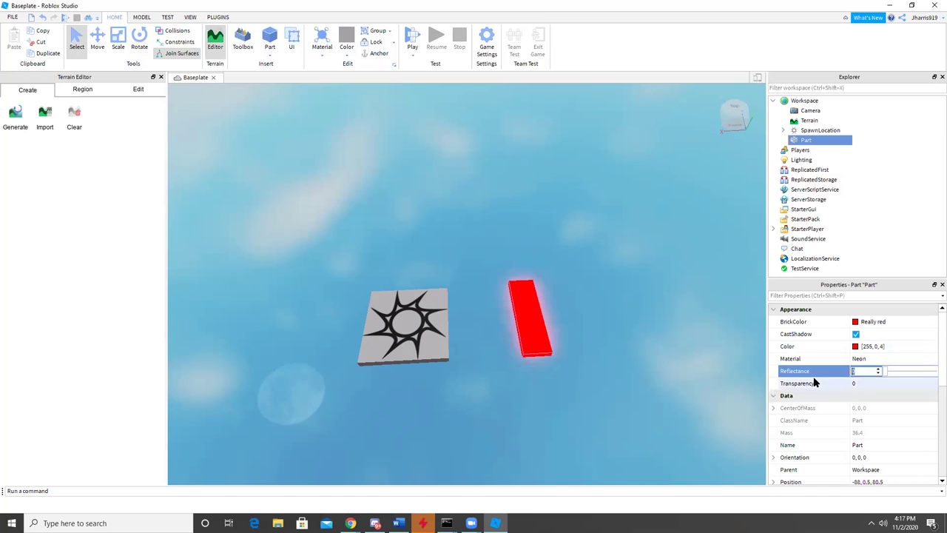
click(814, 374)
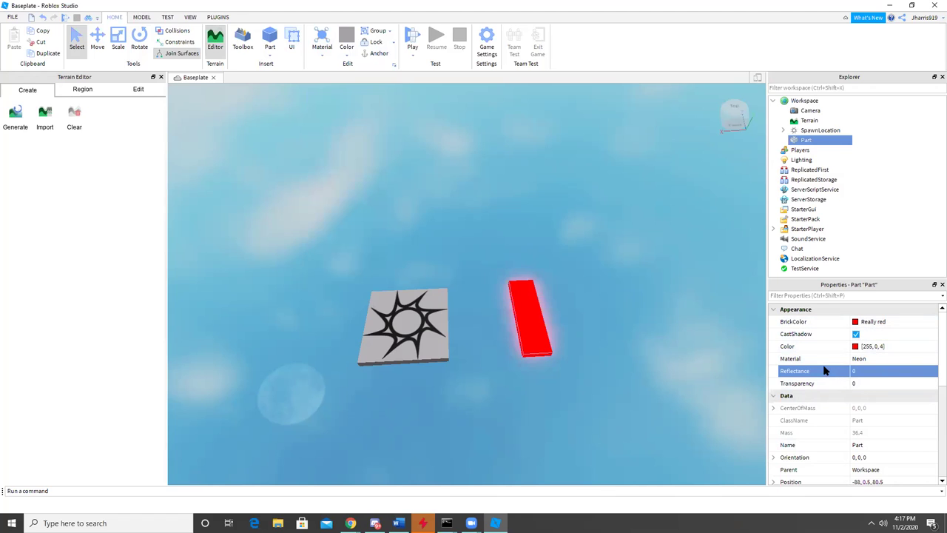
click(894, 373)
drag(897, 373, 934, 373)
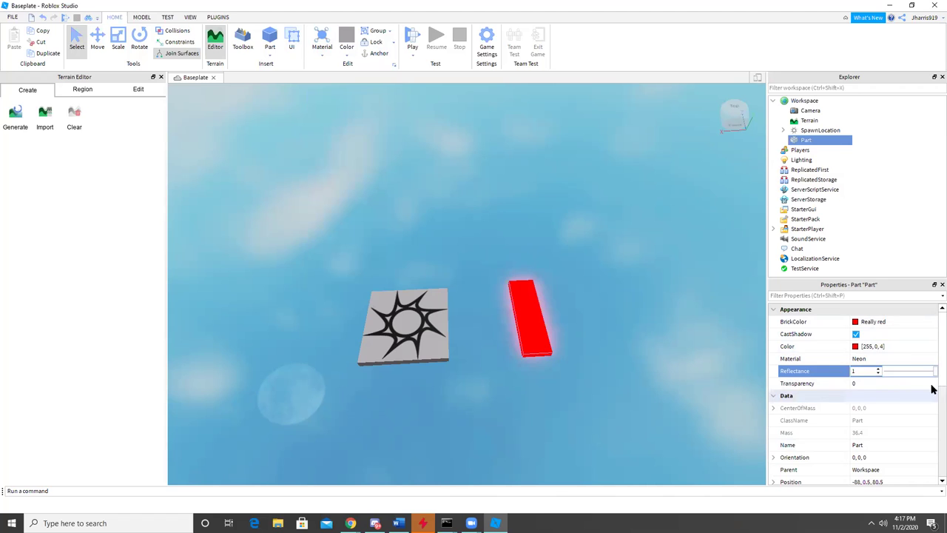
Step: Raise the Part's Transparency to 1 and bring it back to 0
click(858, 383)
drag(891, 387, 928, 388)
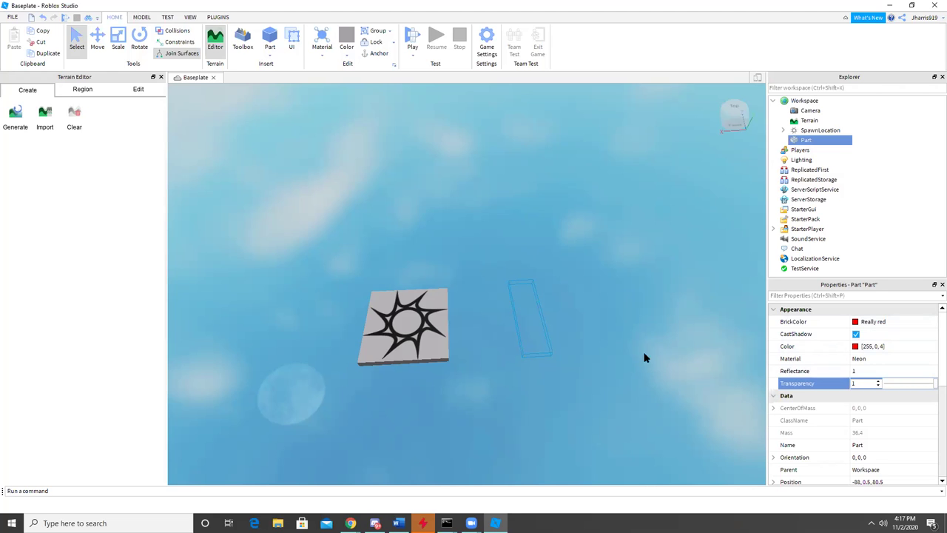
drag(915, 385, 900, 386)
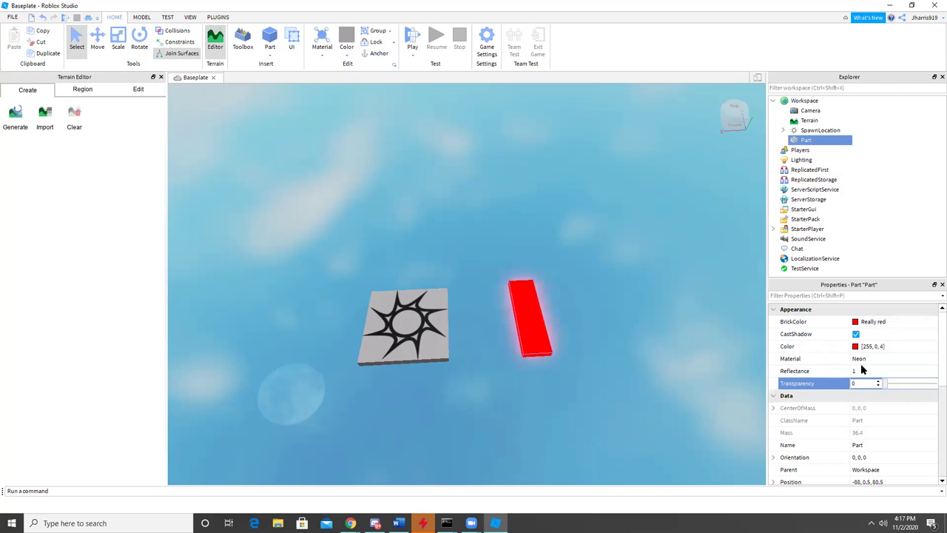
Step: Rename the red neon Part to Block1
scroll(873, 383, down, 2)
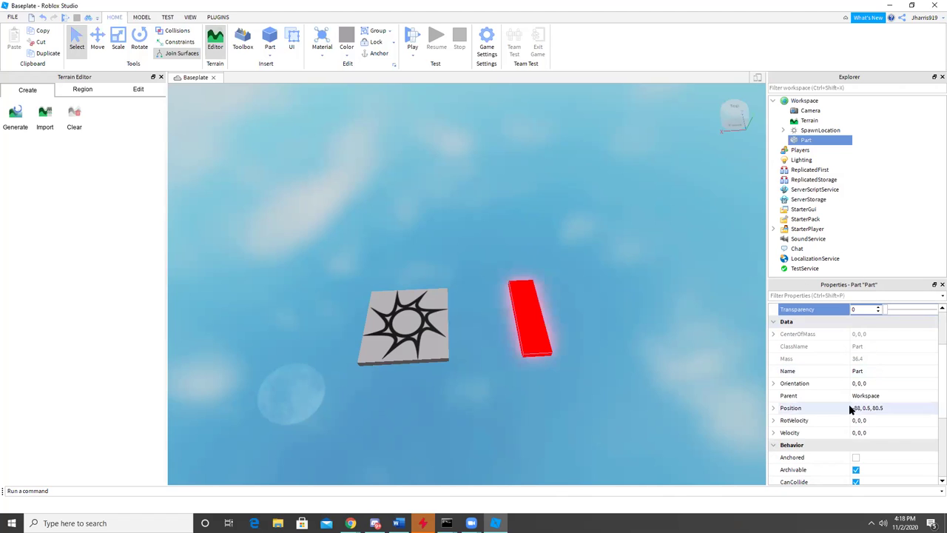
click(859, 371)
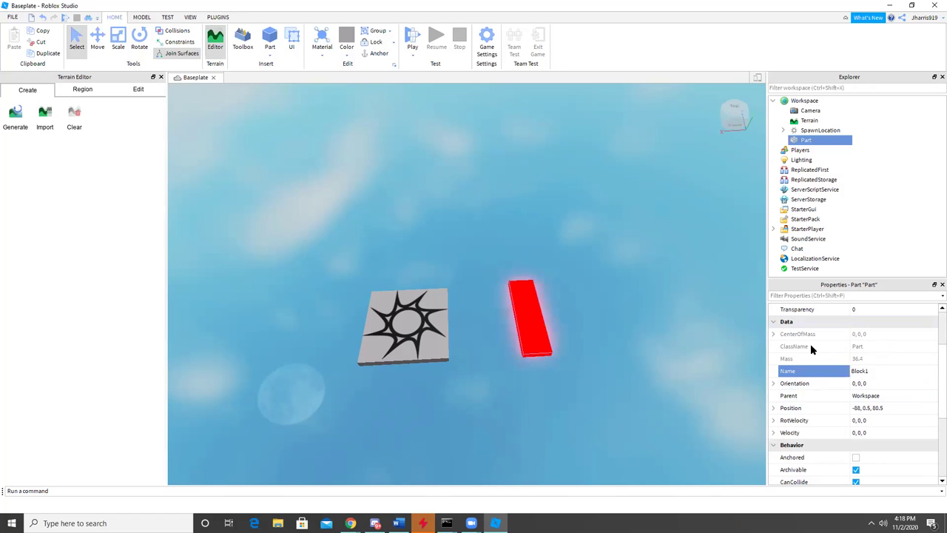
key(Return)
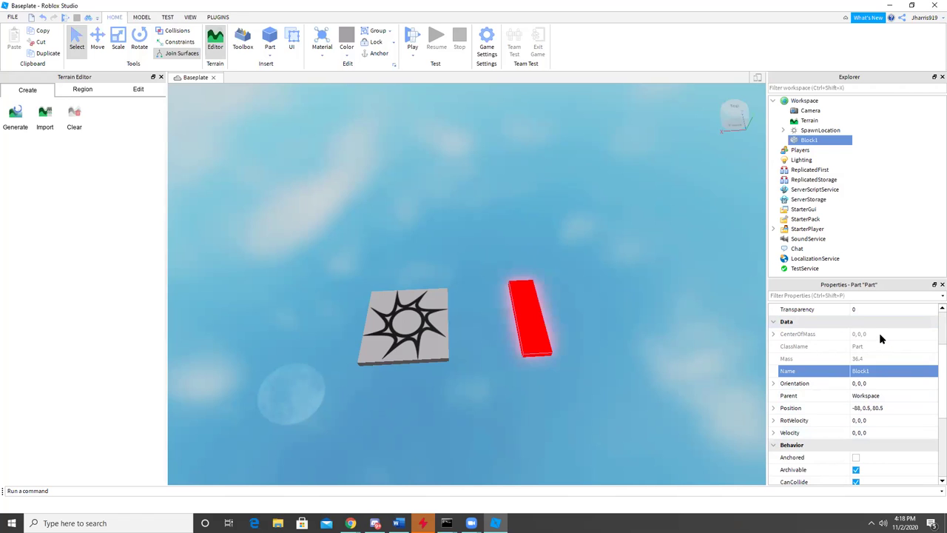
Step: Anchor Block1 so that it stays in place during play
scroll(882, 369, down, 1)
scroll(882, 369, down, 2)
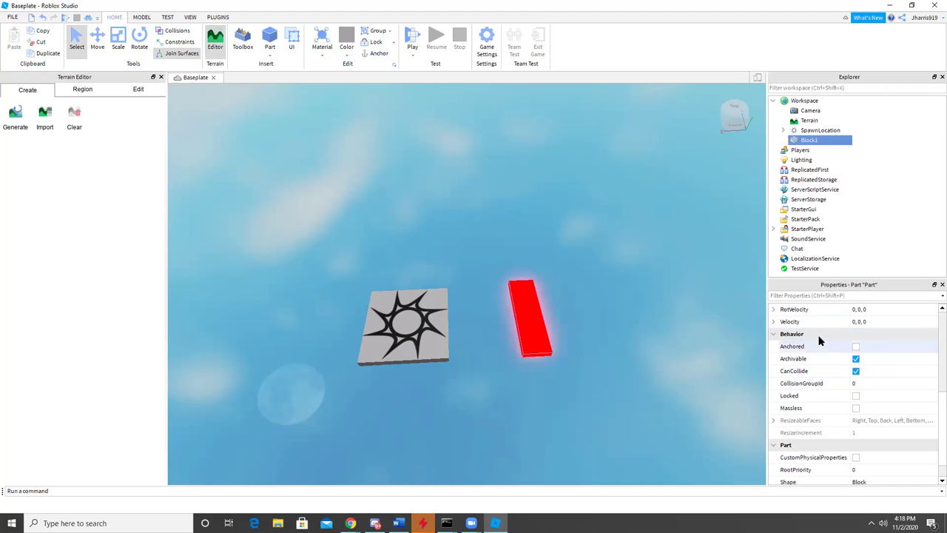
click(857, 347)
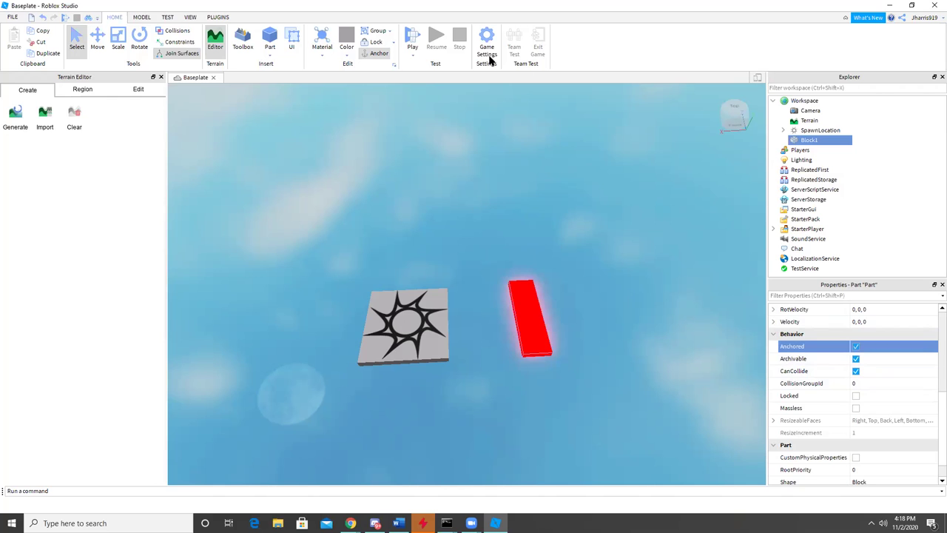
Step: Play test the place, jump the avatar between the SpawnLocation and the red block, and end the test
click(412, 54)
click(416, 67)
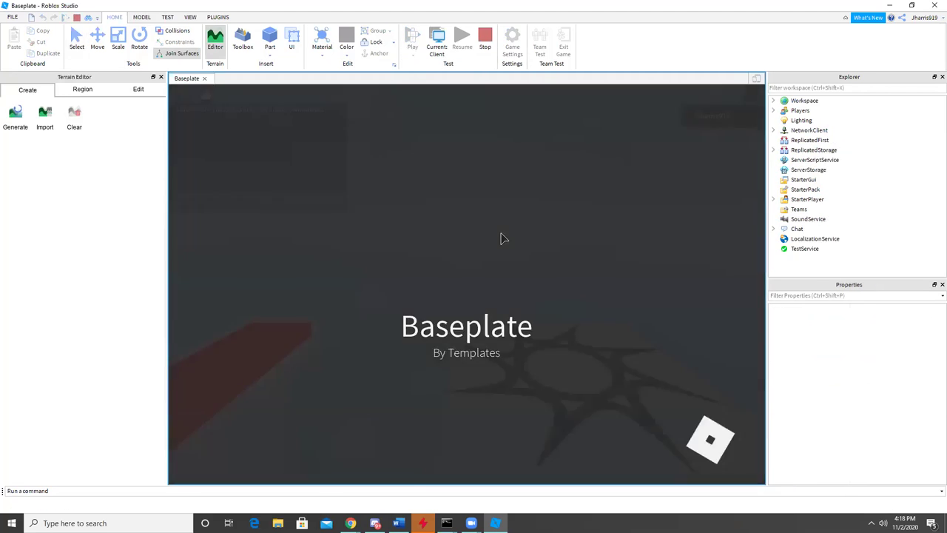
key(w)
key(space)
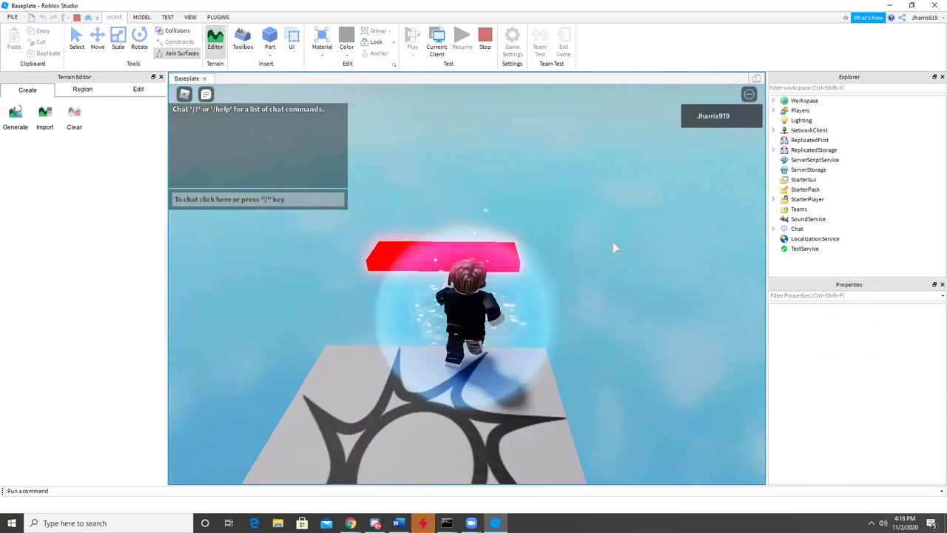
key(s)
key(space)
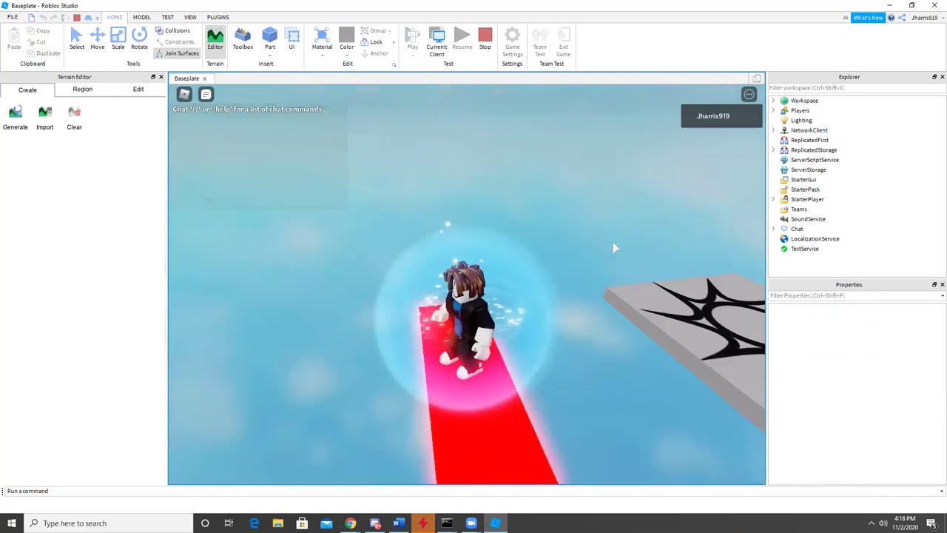
key(w)
key(space)
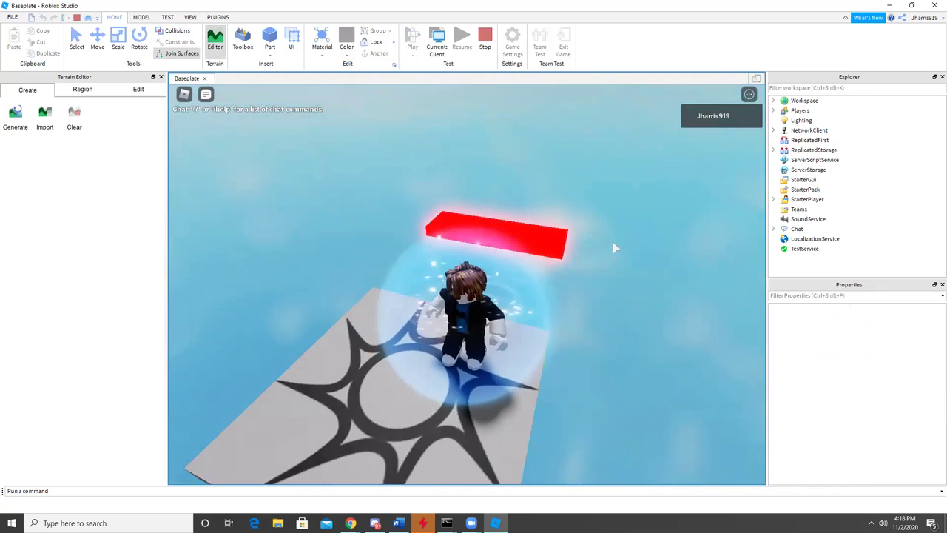
key(s)
key(space)
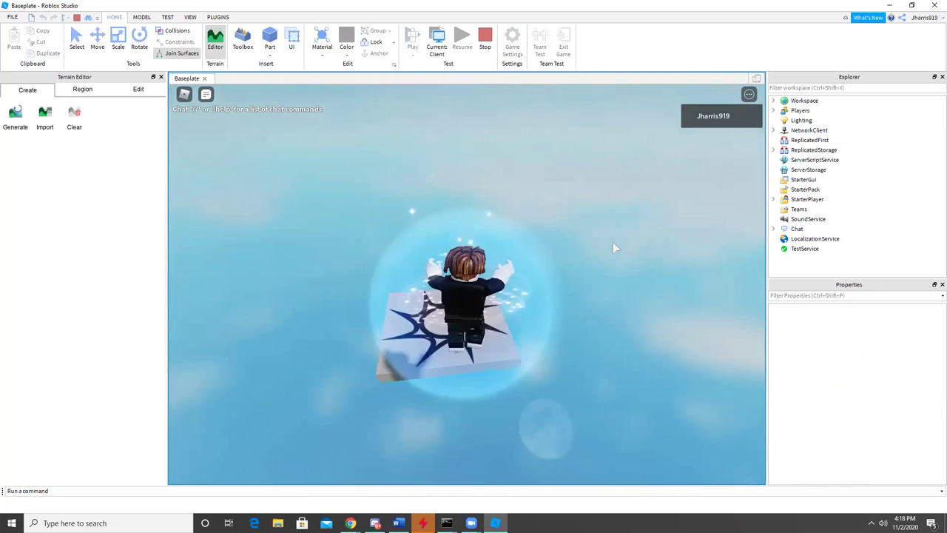
key(w)
key(space)
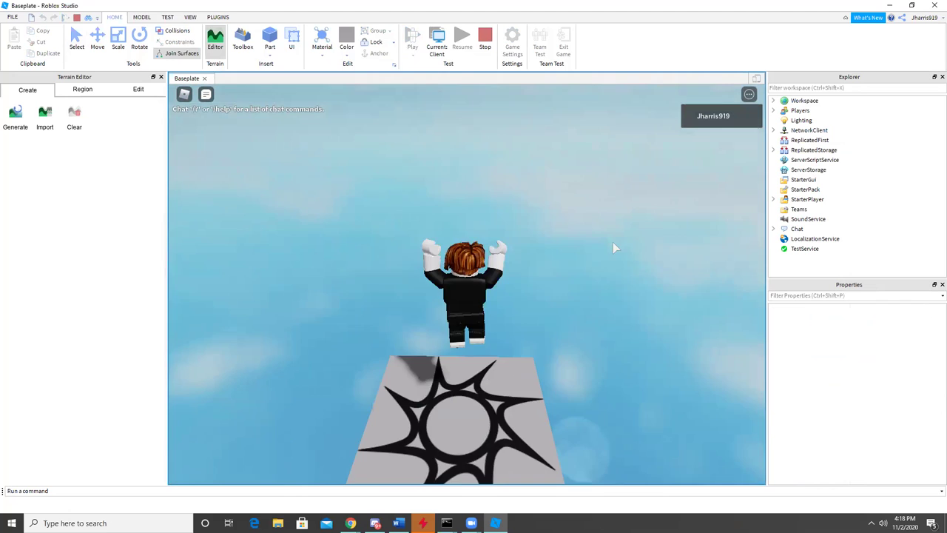
key(Left)
key(w)
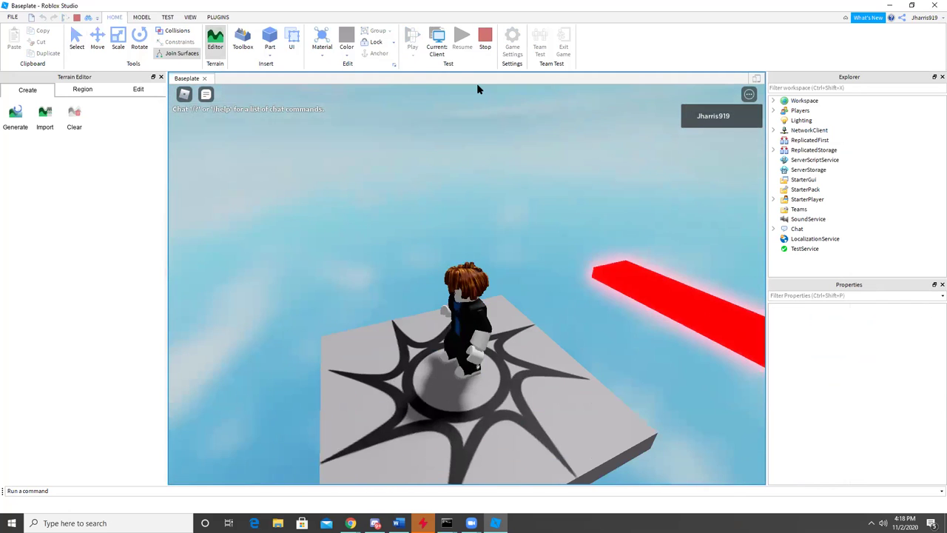
click(483, 53)
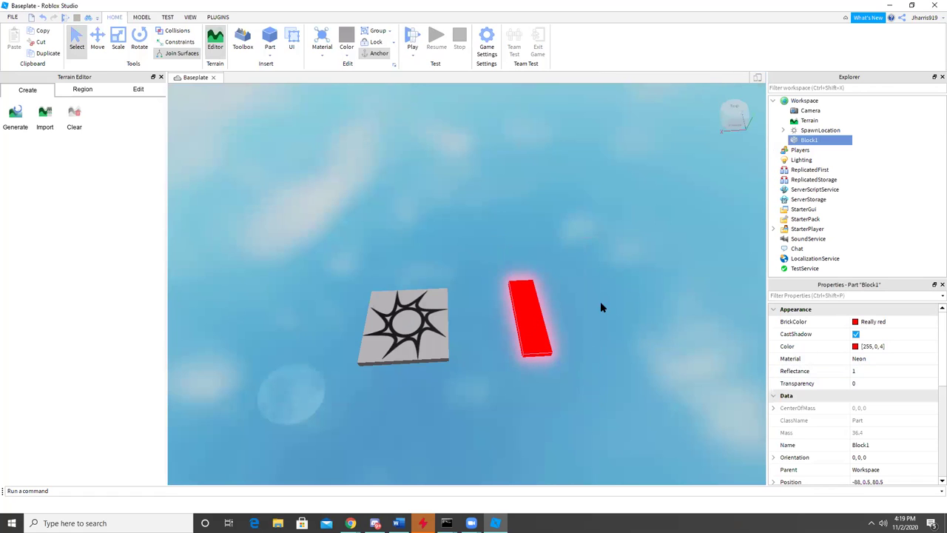
Step: Reselect Block1 and activate the Scale tool so that its resize handles are shown
click(479, 232)
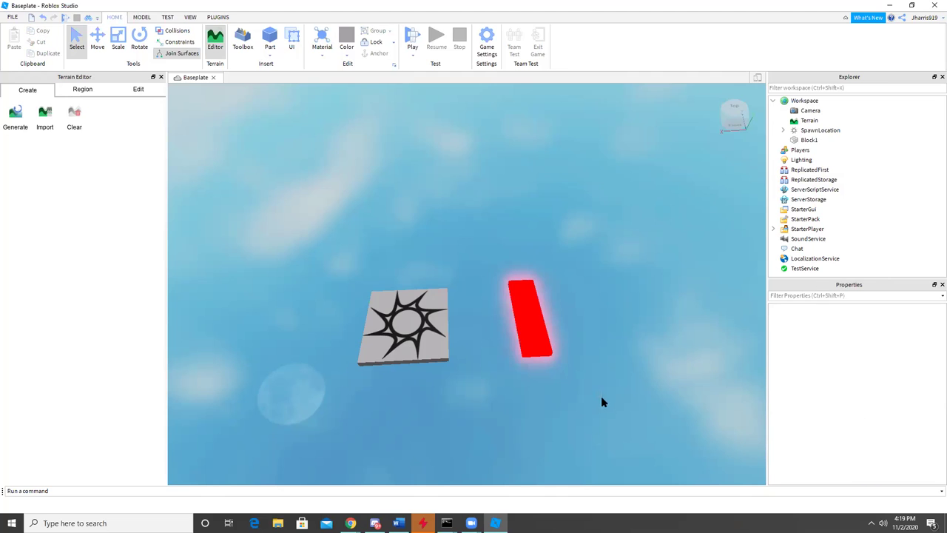
click(522, 313)
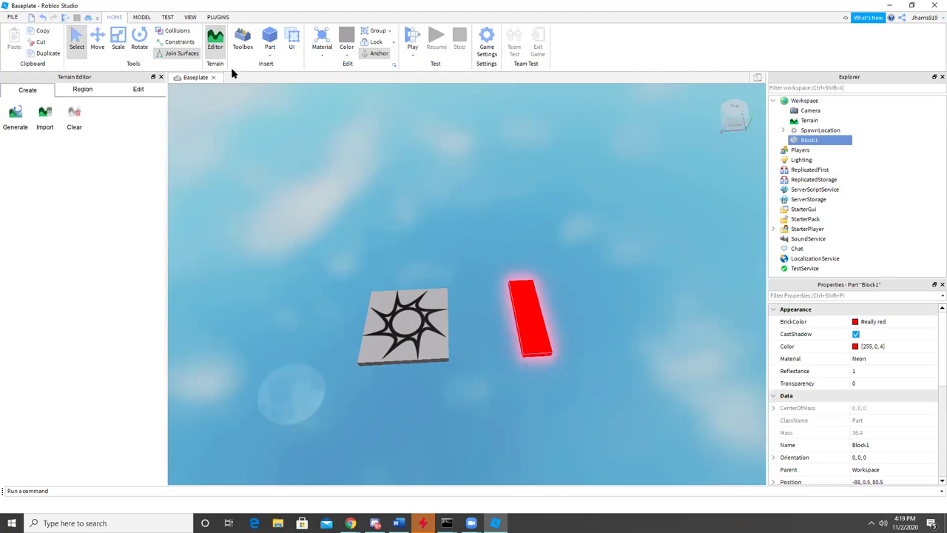
click(119, 39)
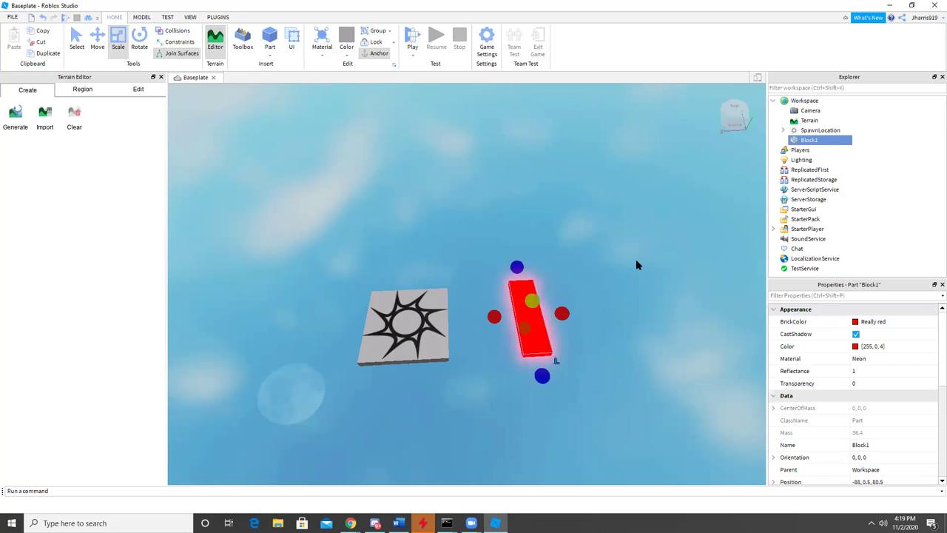
click(544, 249)
click(543, 296)
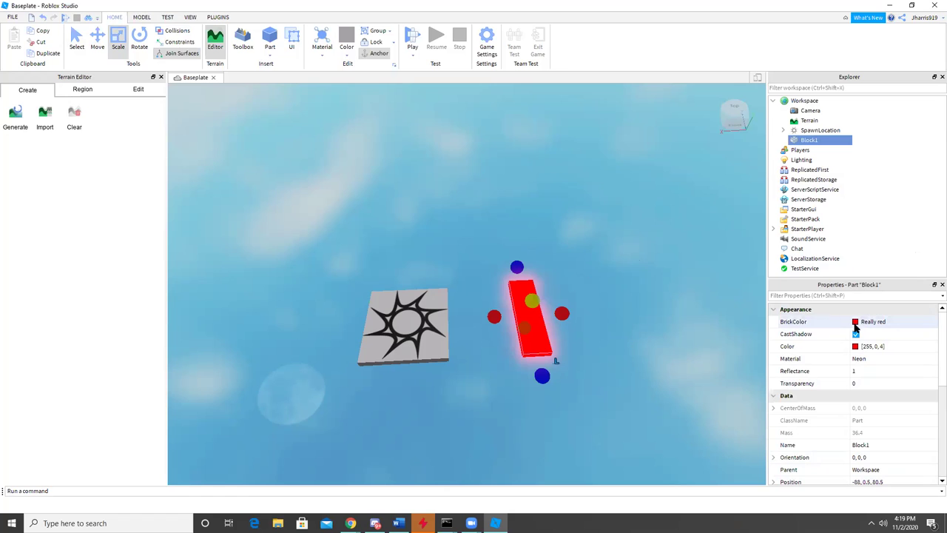
Step: Preview a blue BrickColor on Block1 and pick Really red again
click(856, 323)
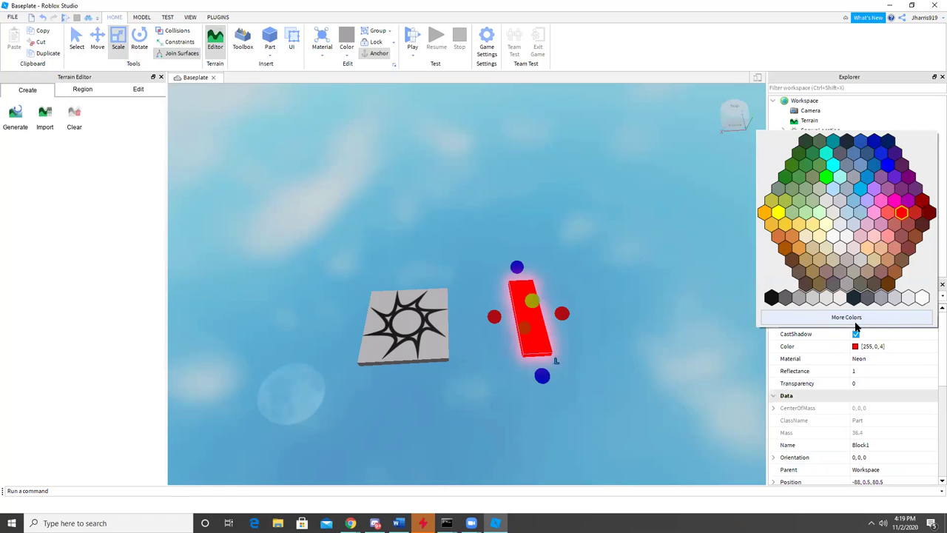
click(874, 153)
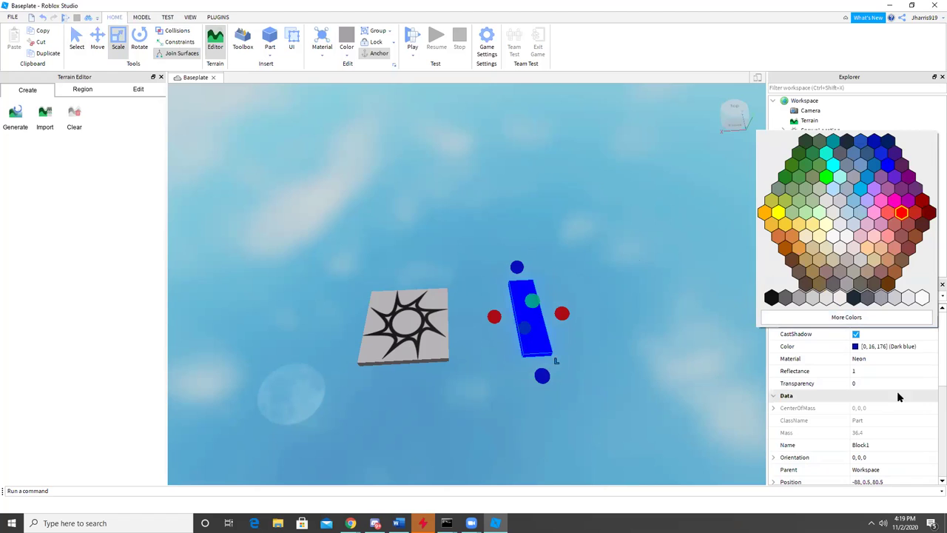
click(902, 213)
text(1)
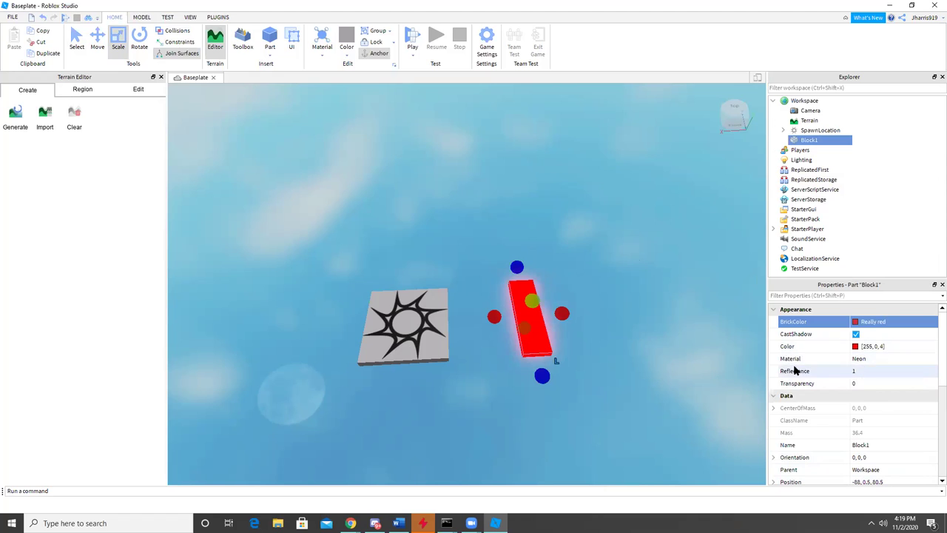
Step: Change Block1's material to Plastic and return it to Neon, ending with nothing selected
click(863, 362)
click(872, 361)
scroll(897, 386, up, 2)
scroll(897, 381, down, 3)
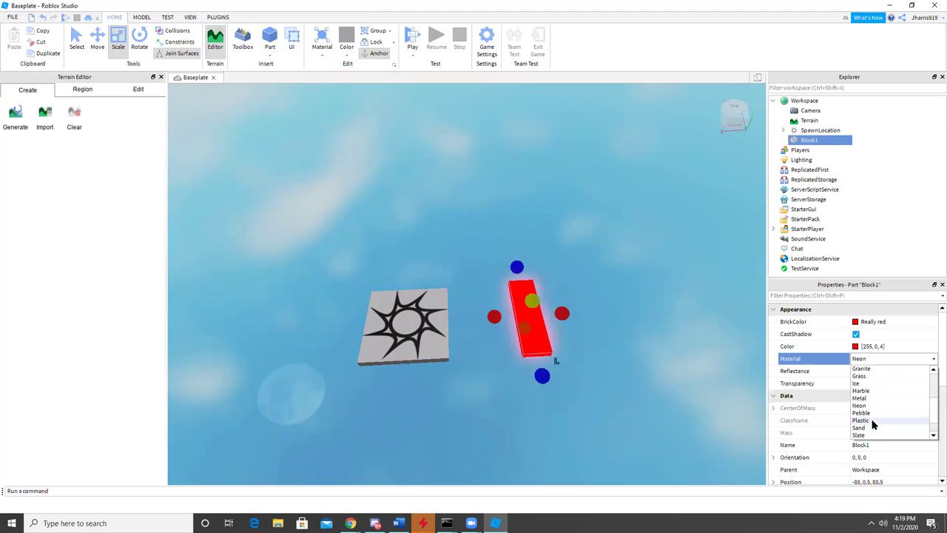
click(871, 420)
click(894, 360)
scroll(891, 387, up, 3)
scroll(890, 384, down, 4)
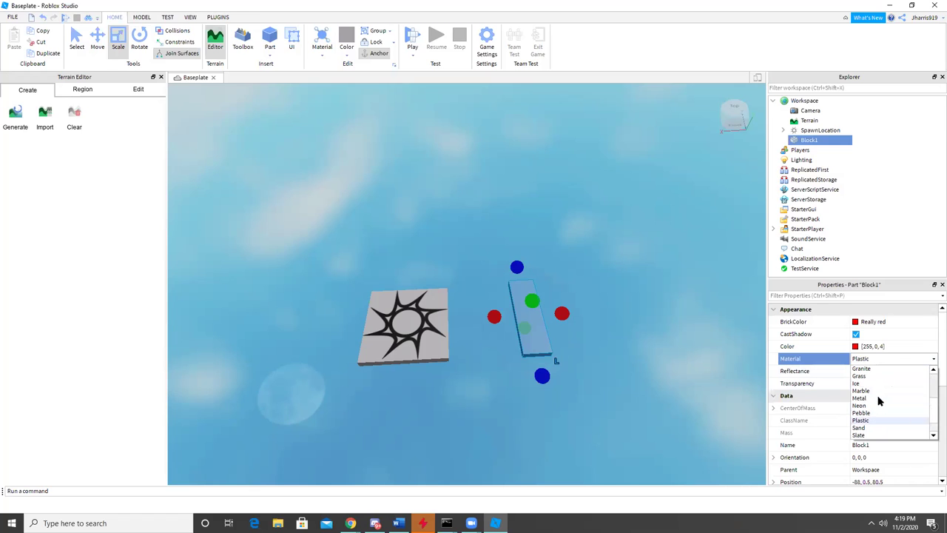
click(862, 409)
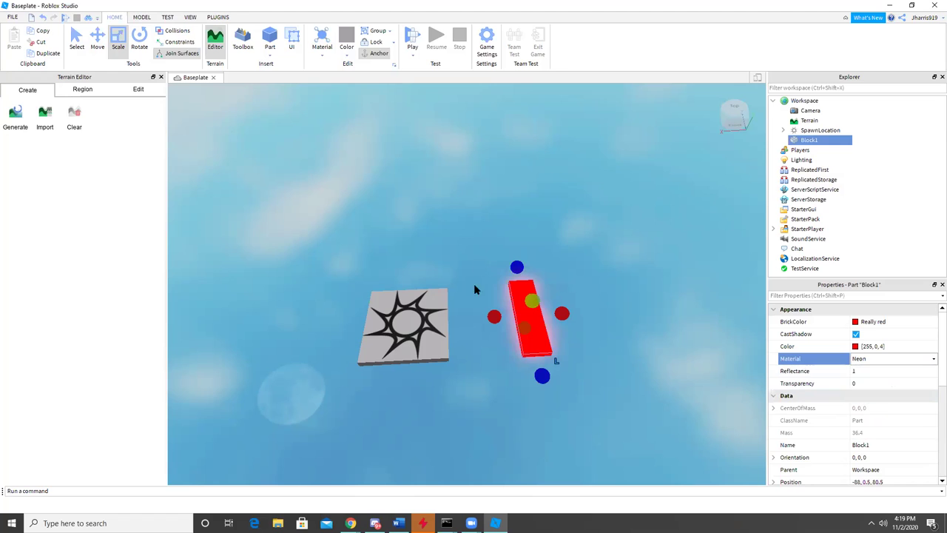
click(562, 385)
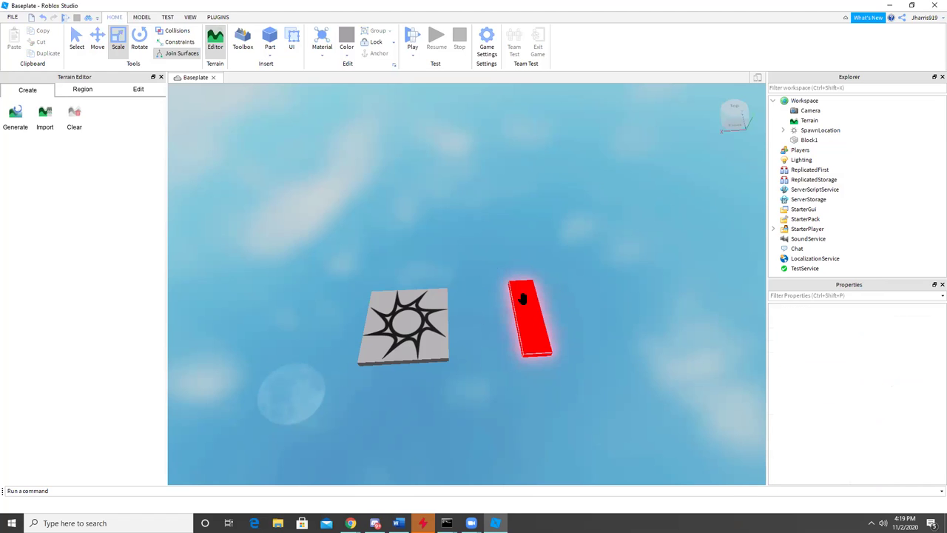
Step: Stretch Block1 lengthwise in both directions with the Scale tool into a beam about 128 studs long
click(527, 319)
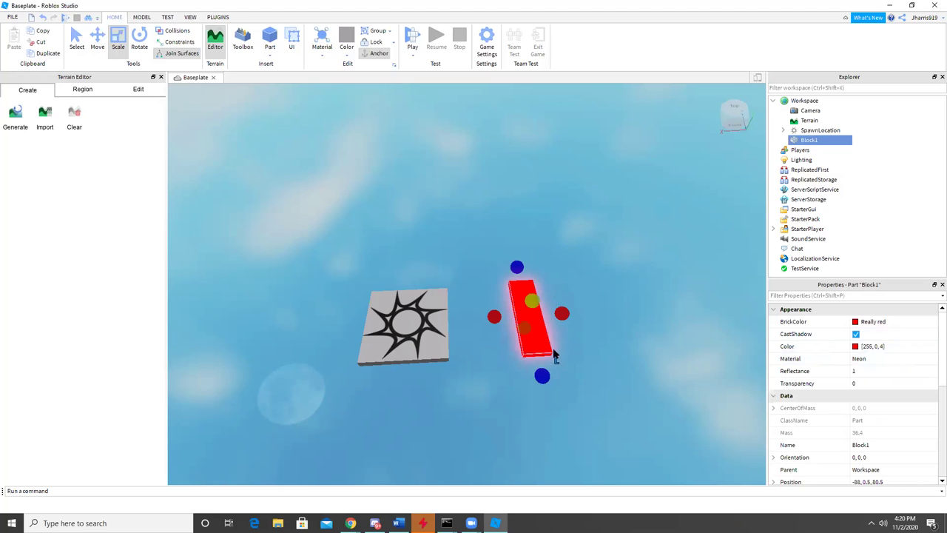
drag(543, 377, 565, 474)
drag(523, 271, 485, 96)
right_drag(585, 244, 633, 266)
drag(531, 385, 770, 493)
click(587, 284)
right_drag(587, 283, 533, 310)
click(533, 309)
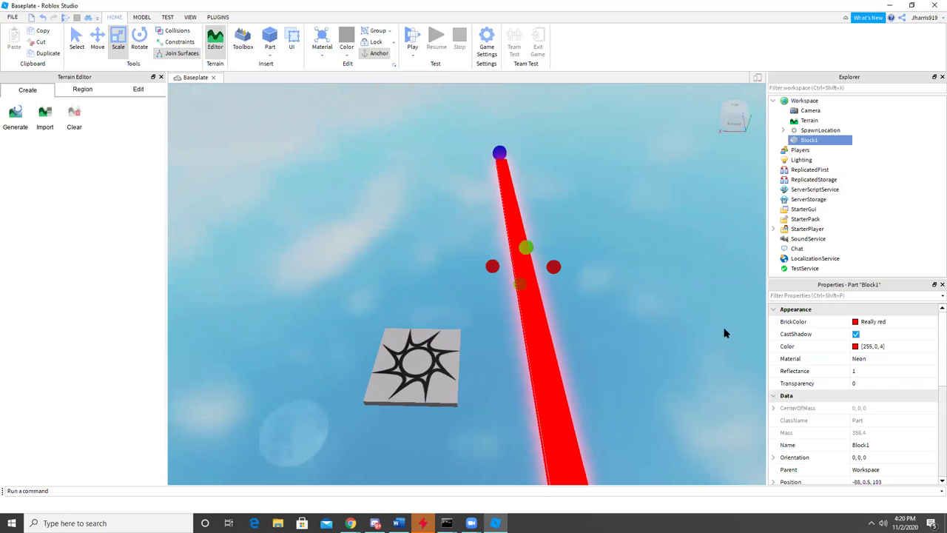
Step: Reapply the Really red BrickColor and the Neon material to the stretched Block1
click(855, 323)
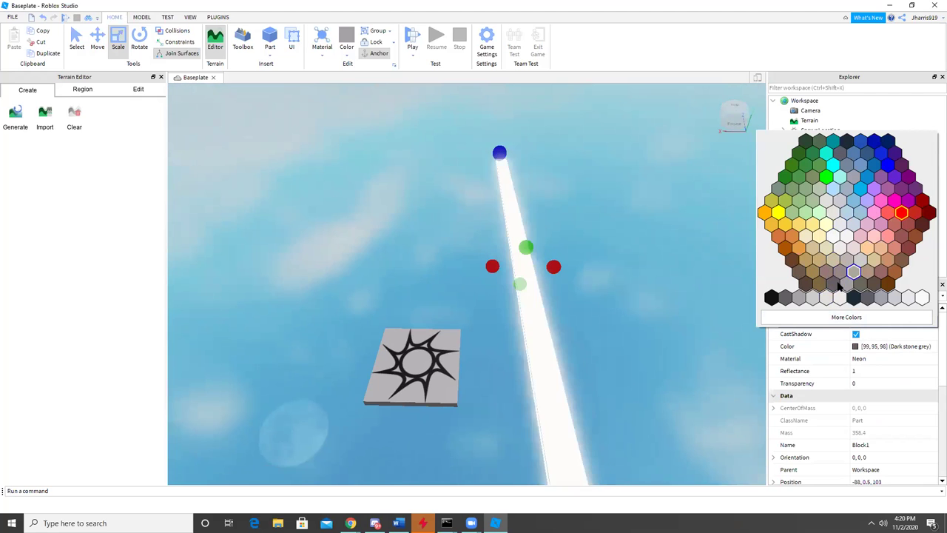
click(903, 214)
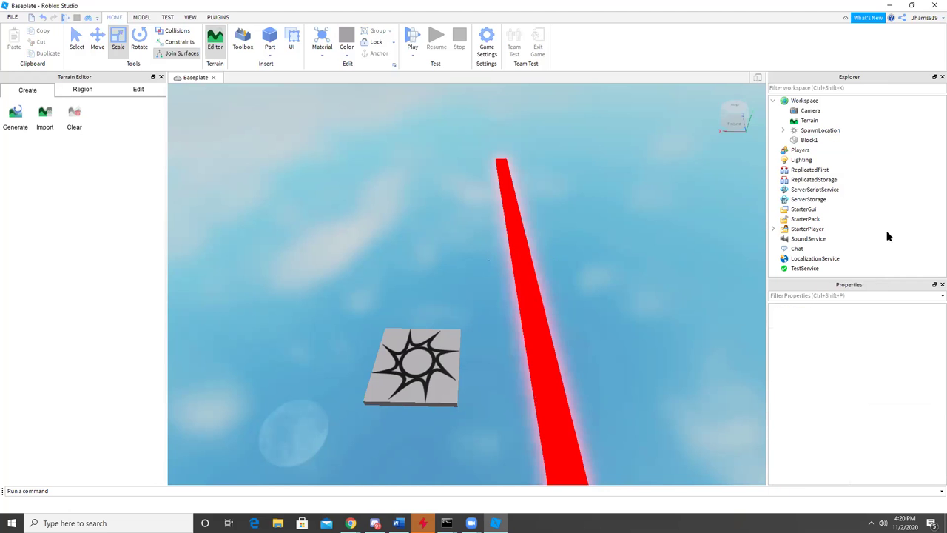
click(546, 289)
right_drag(694, 321, 694, 321)
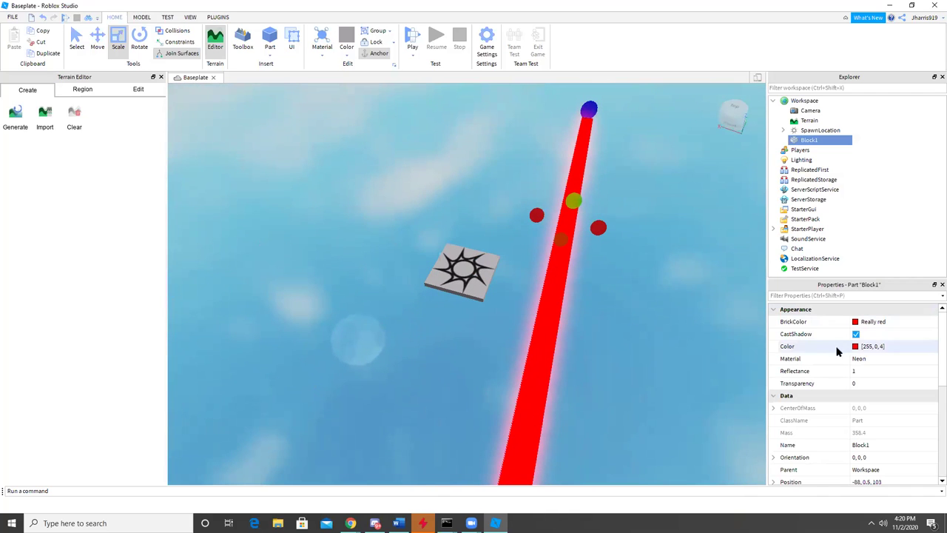
click(872, 360)
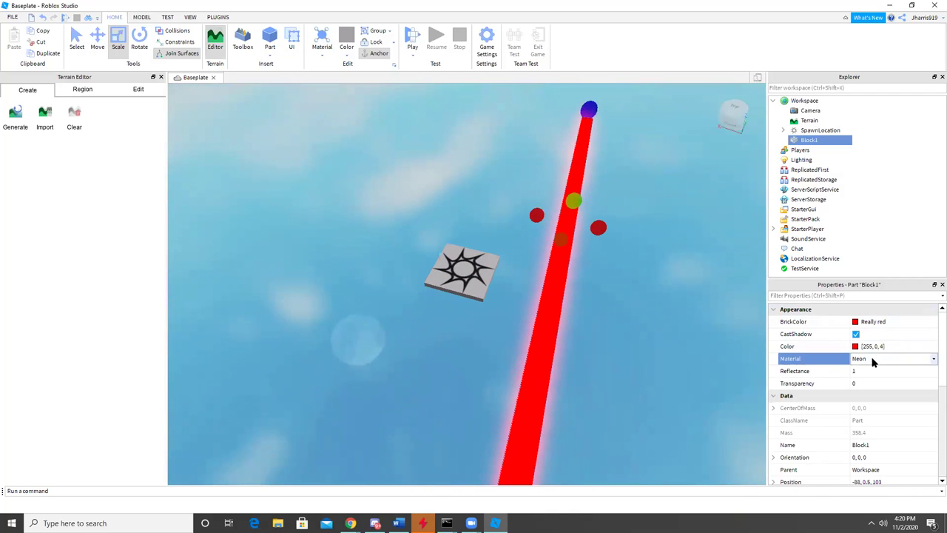
click(934, 361)
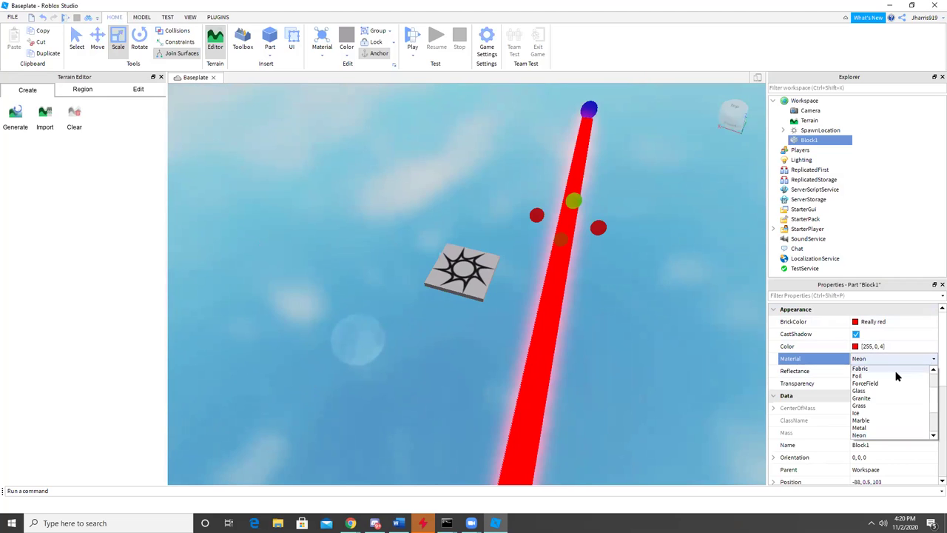
click(861, 435)
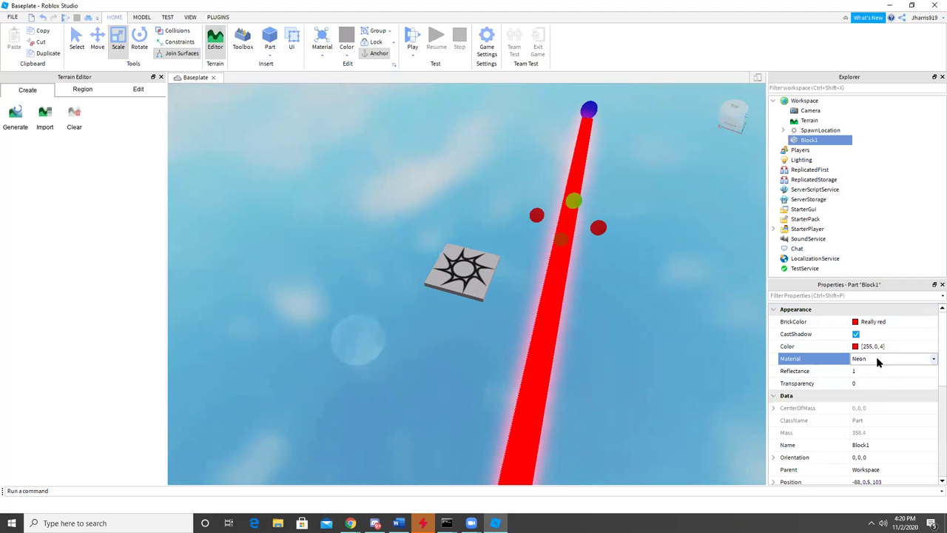
click(737, 349)
right_drag(737, 349, 736, 348)
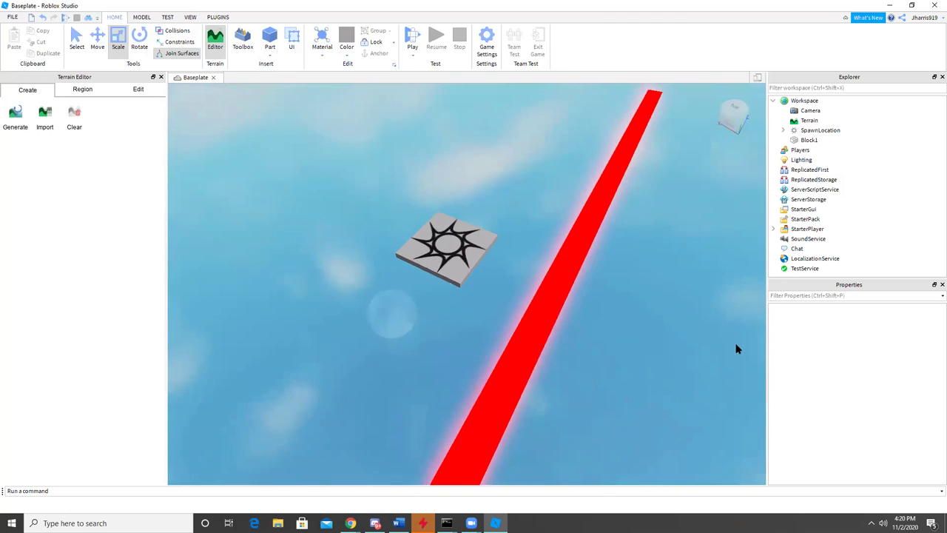
Step: Turn Block1's Anchored property off and back on, ending with the block deselected
click(560, 271)
click(514, 267)
right_drag(514, 266, 514, 269)
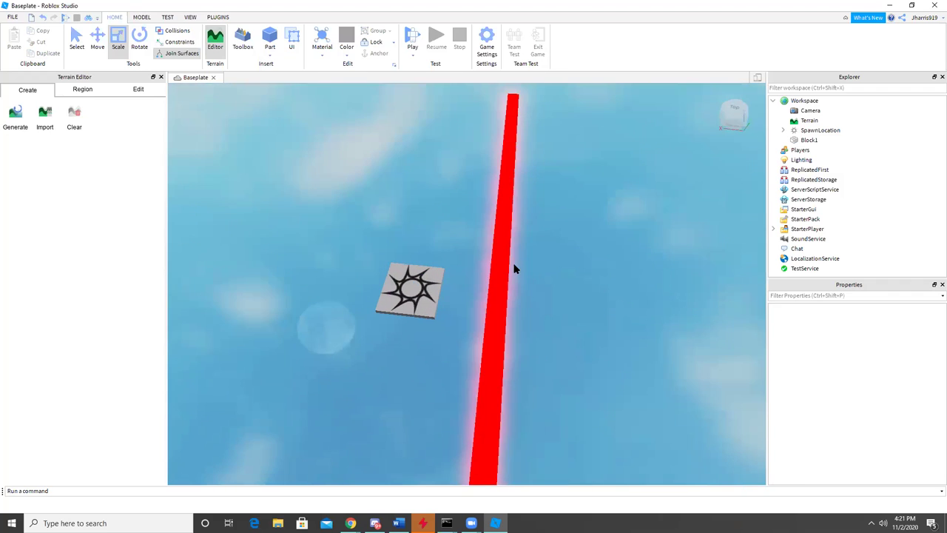
click(499, 275)
scroll(874, 358, down, 5)
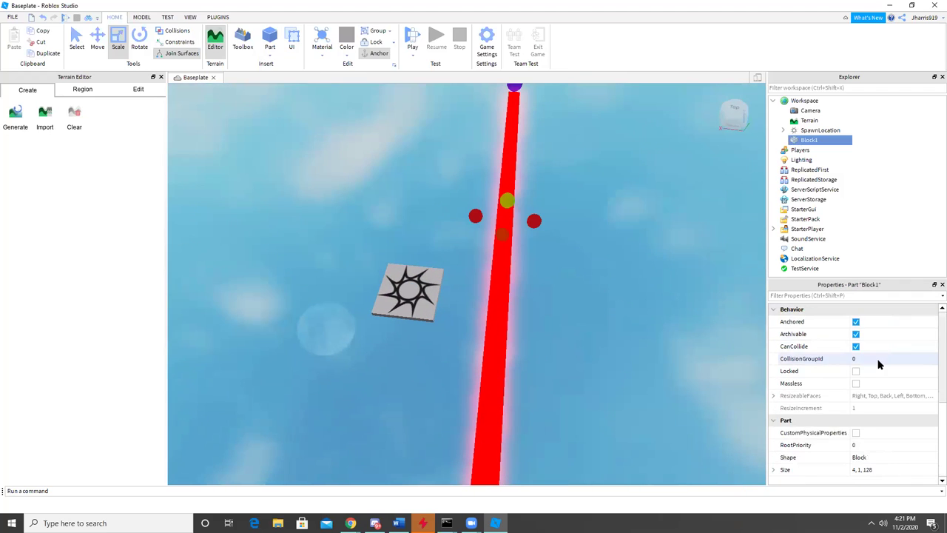
scroll(851, 361, up, 1)
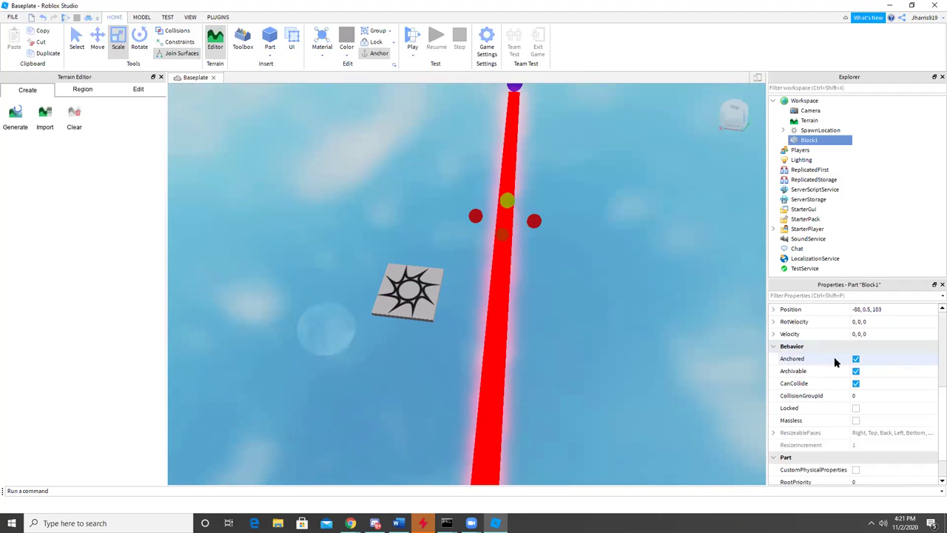
click(856, 359)
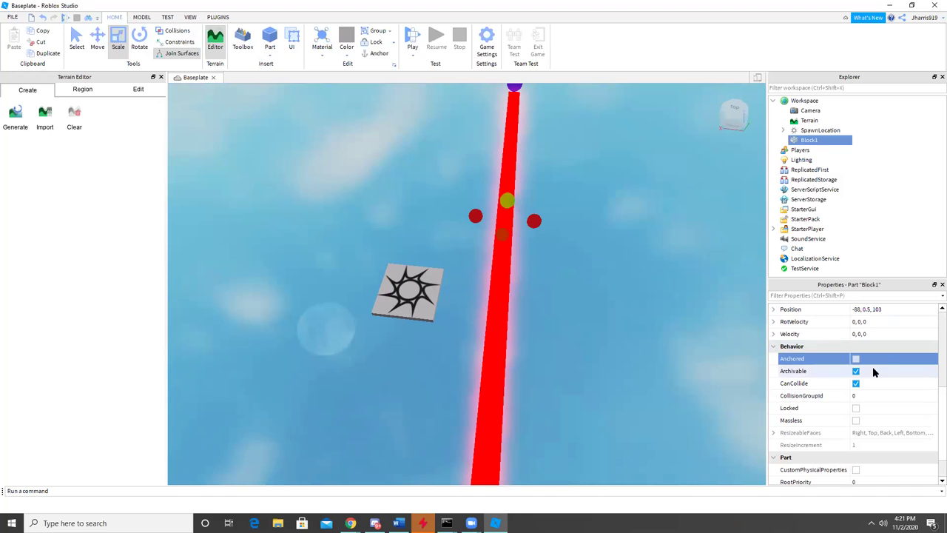
scroll(860, 363, up, 5)
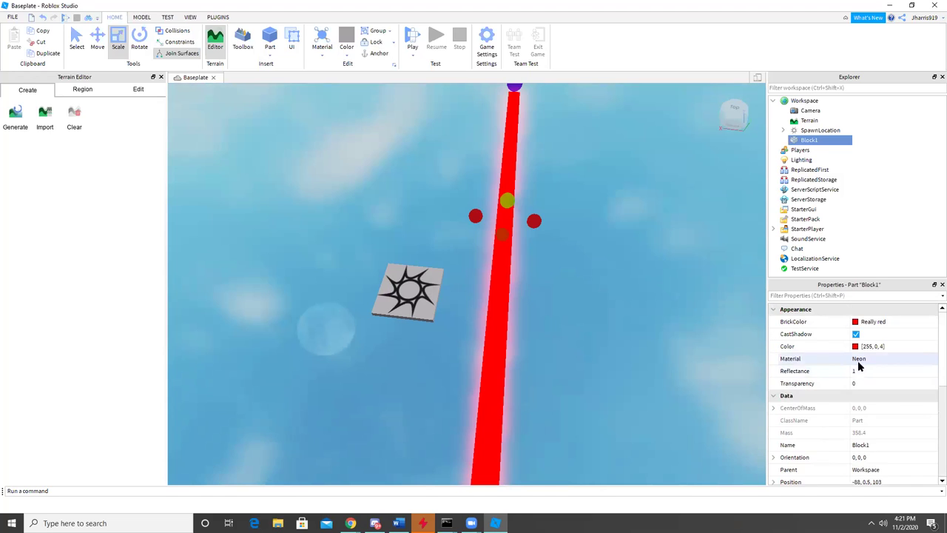
scroll(858, 370, down, 3)
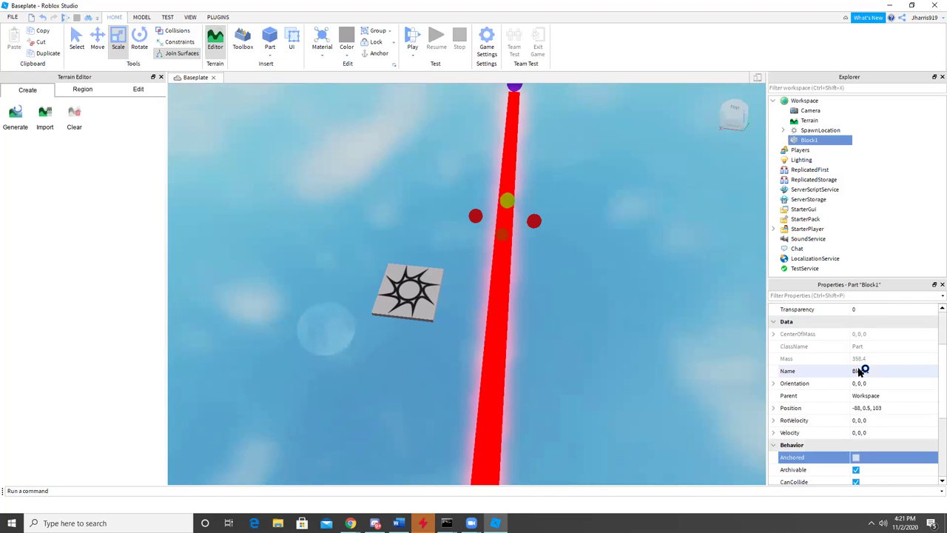
click(559, 390)
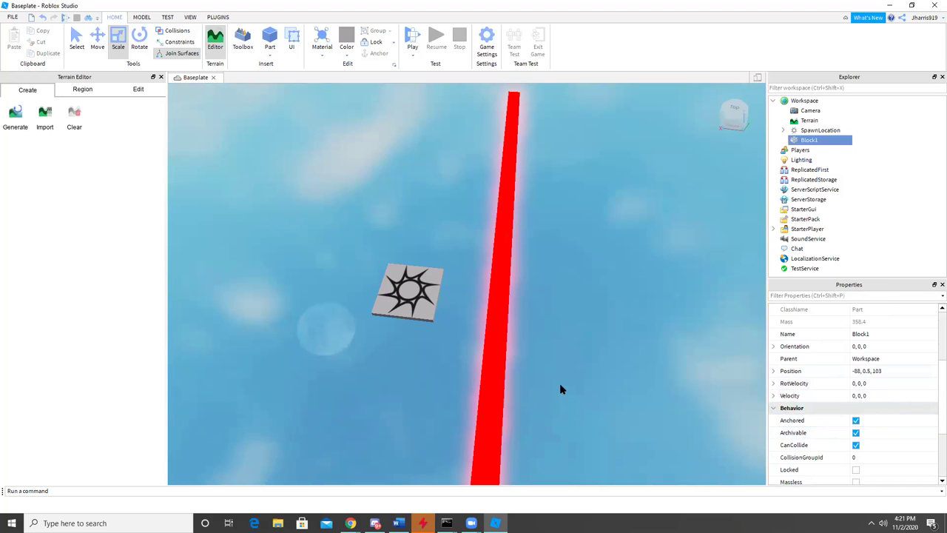
Step: Play test the place, jump the avatar from the SpawnLocation onto the long red beam, run along it, and end the test
click(417, 49)
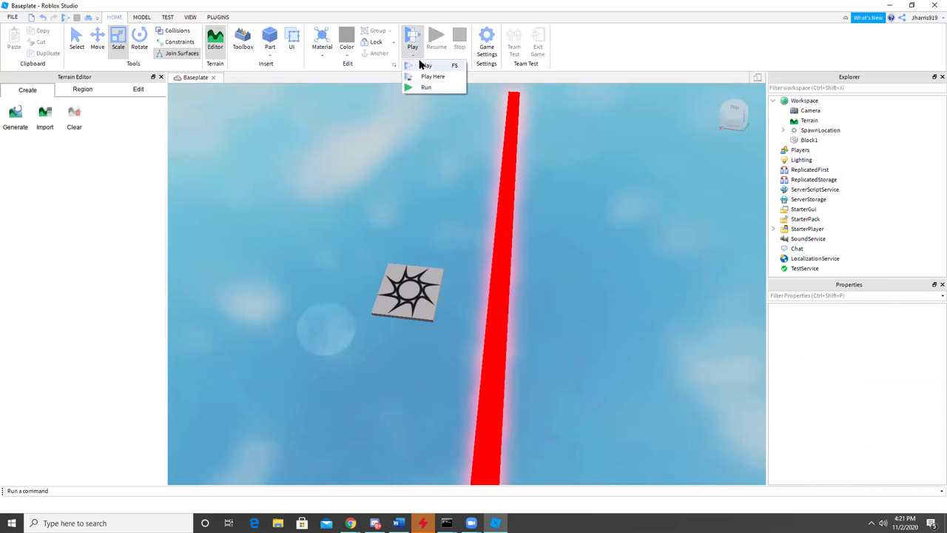
click(422, 70)
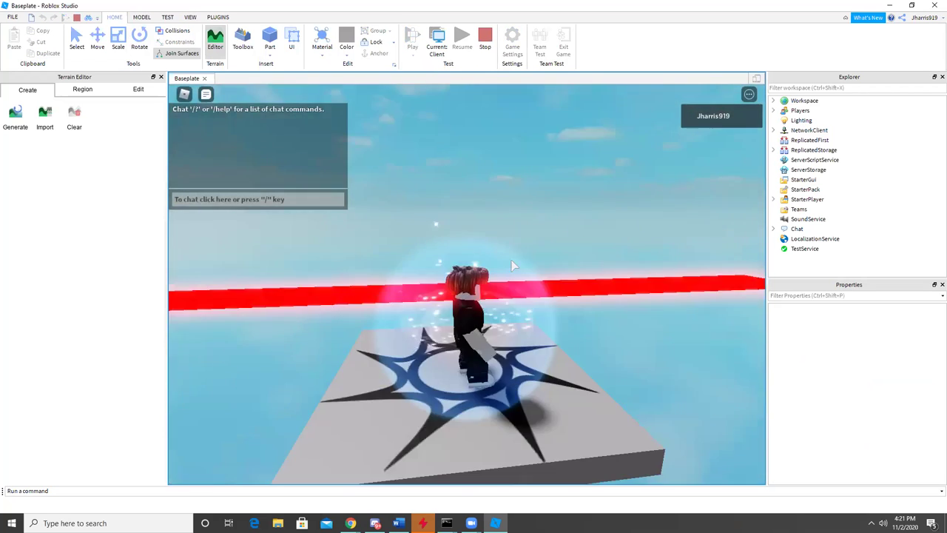
key(w)
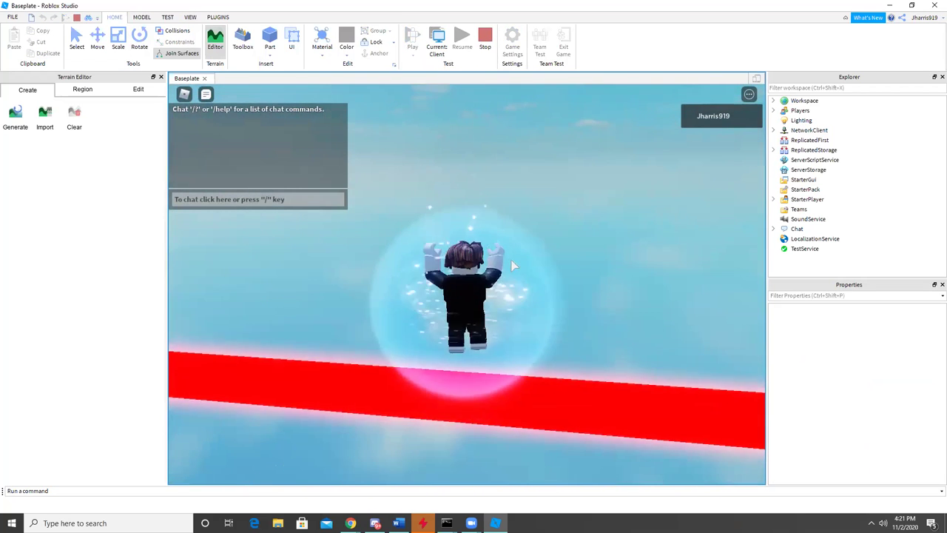
key(w)
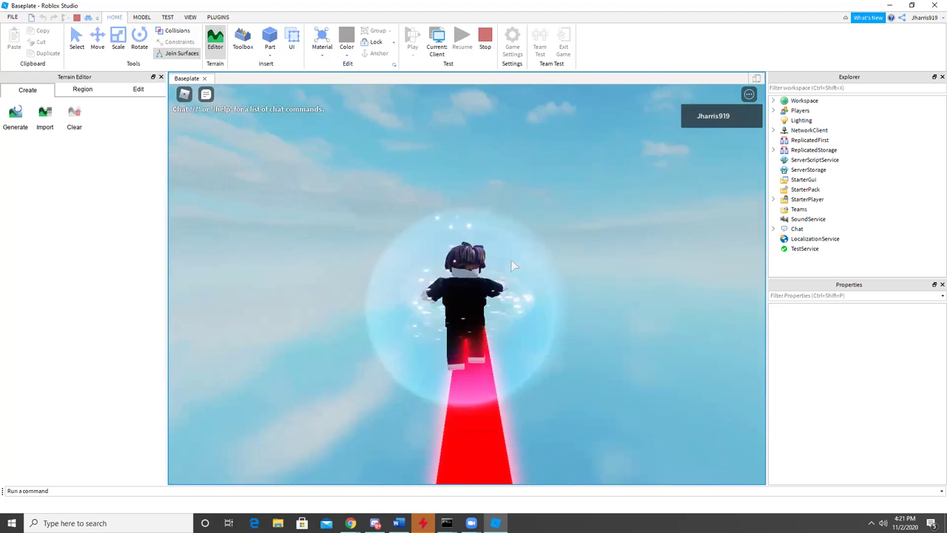
click(484, 45)
right_drag(652, 239, 584, 207)
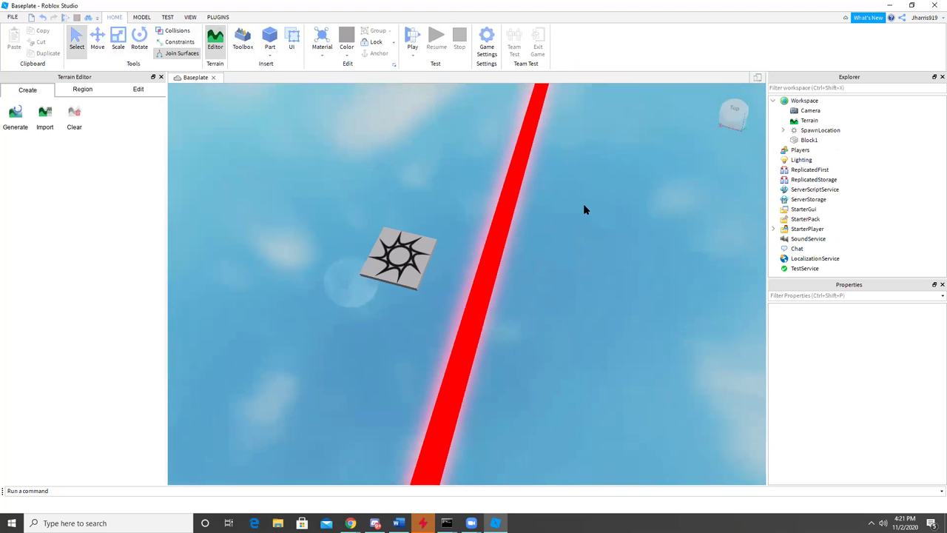
Step: Duplicate the anchored red beam Block1 and rename the copy Block2
click(501, 239)
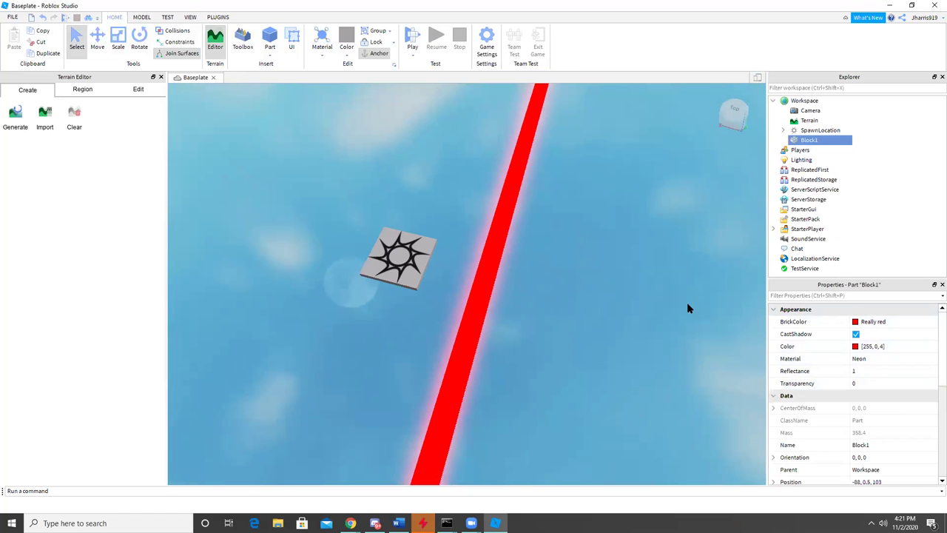
scroll(886, 434, down, 3)
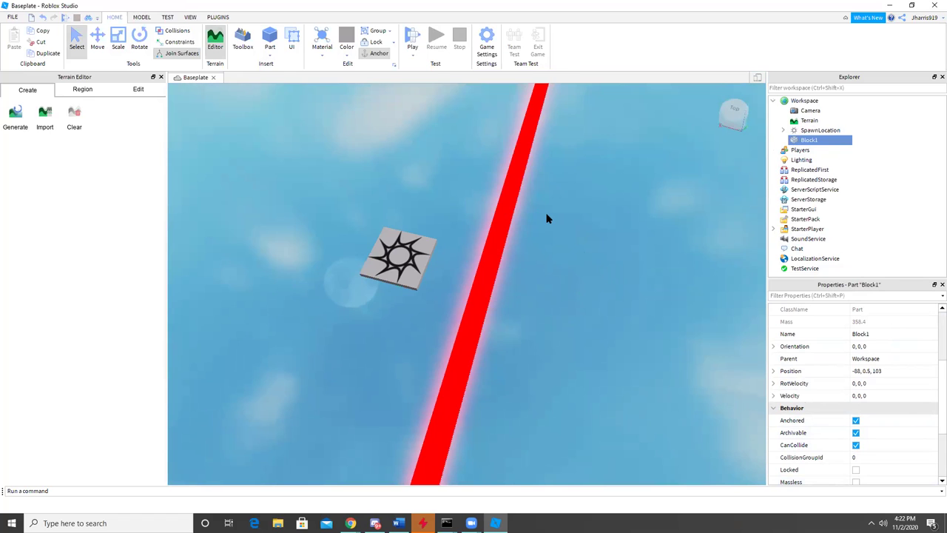
key(ctrl+d)
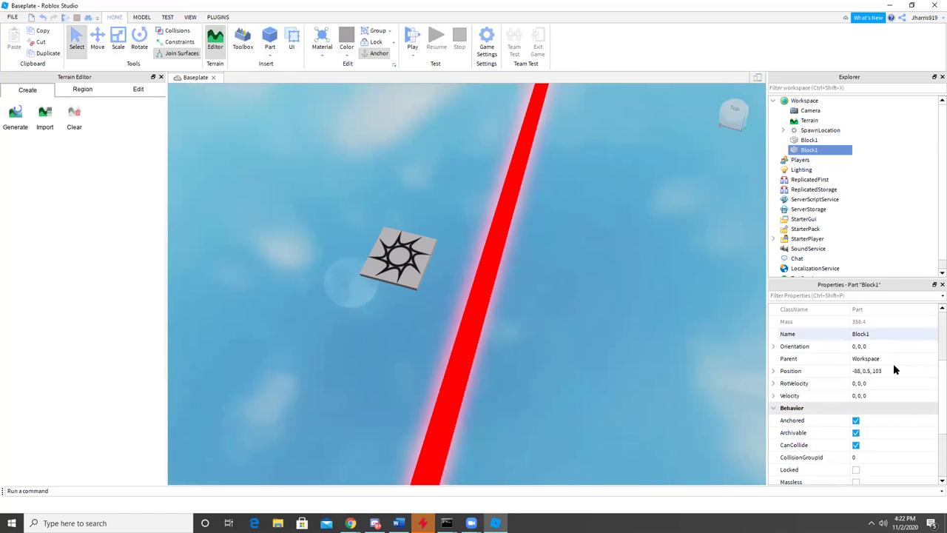
click(875, 334)
click(875, 334)
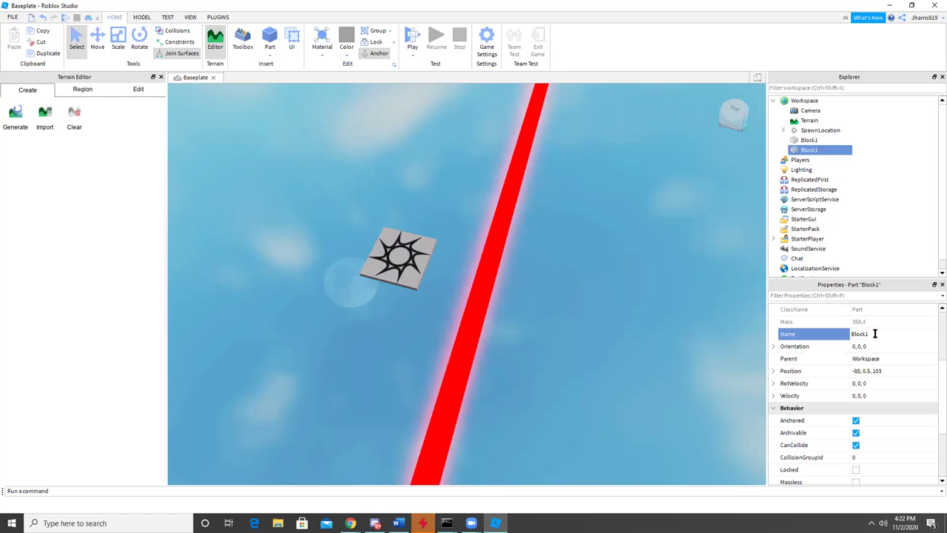
key(Return)
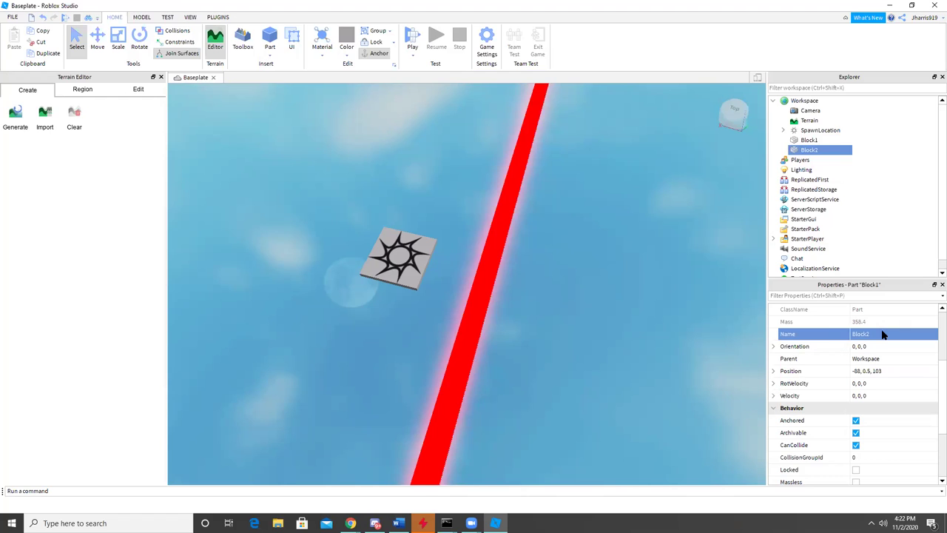
Step: Move Block2 sideways off Block1, away from the SpawnLocation, to position -100, 0.5, 103
click(100, 40)
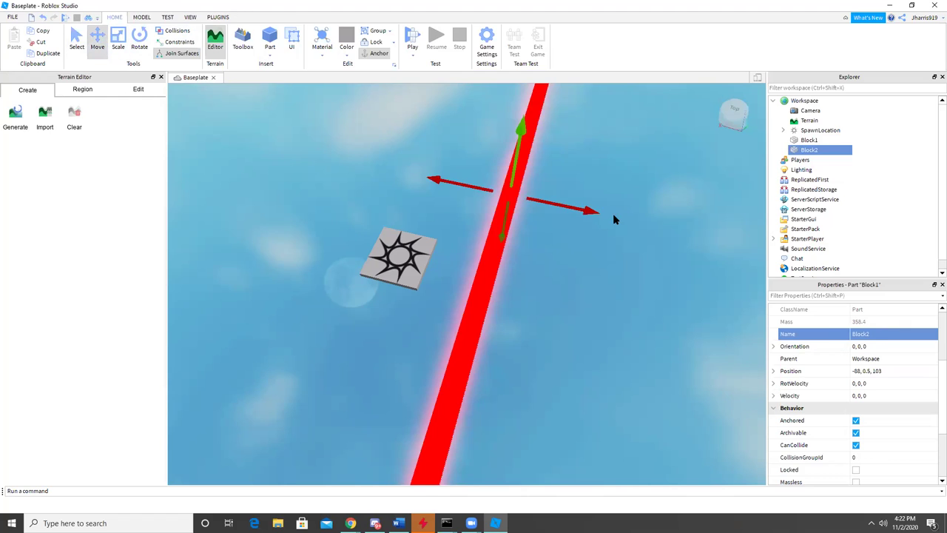
drag(584, 205, 640, 214)
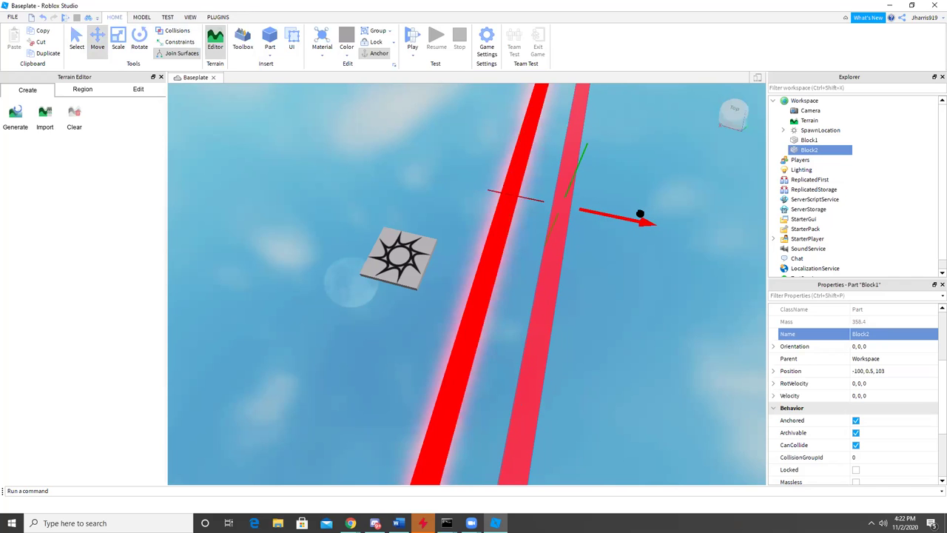
click(674, 213)
right_drag(674, 213, 491, 222)
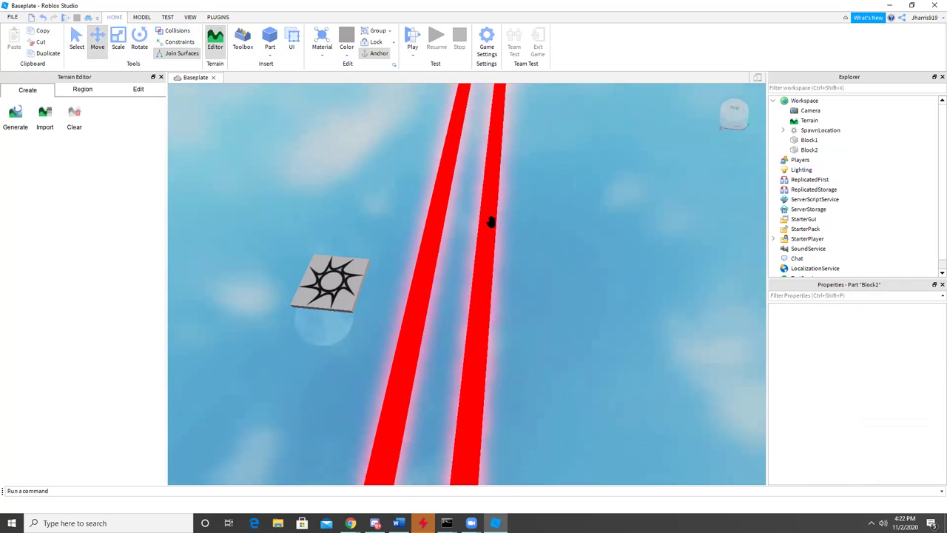
Step: Duplicate Block2 and move the copy sideways, farther from the SpawnLocation, to position -112, 0.5, 103
click(491, 222)
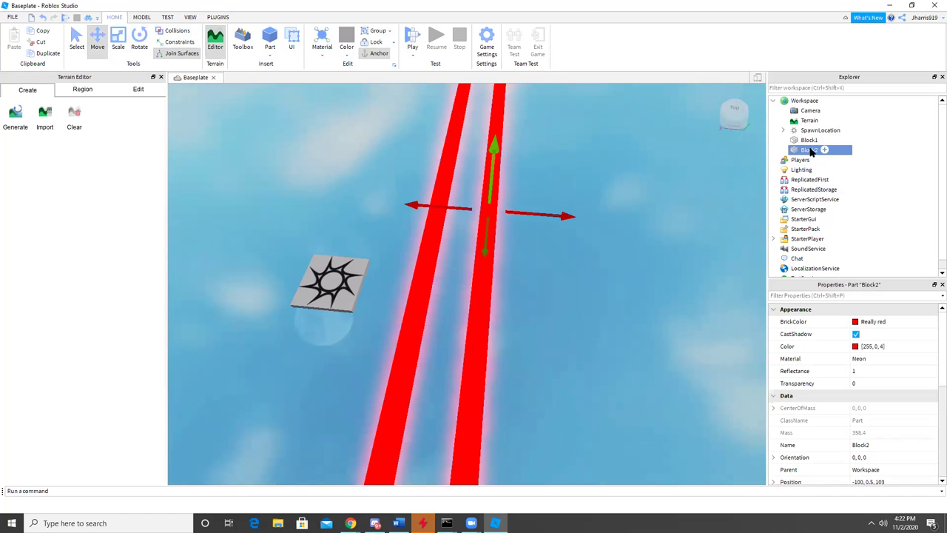
right_click(812, 152)
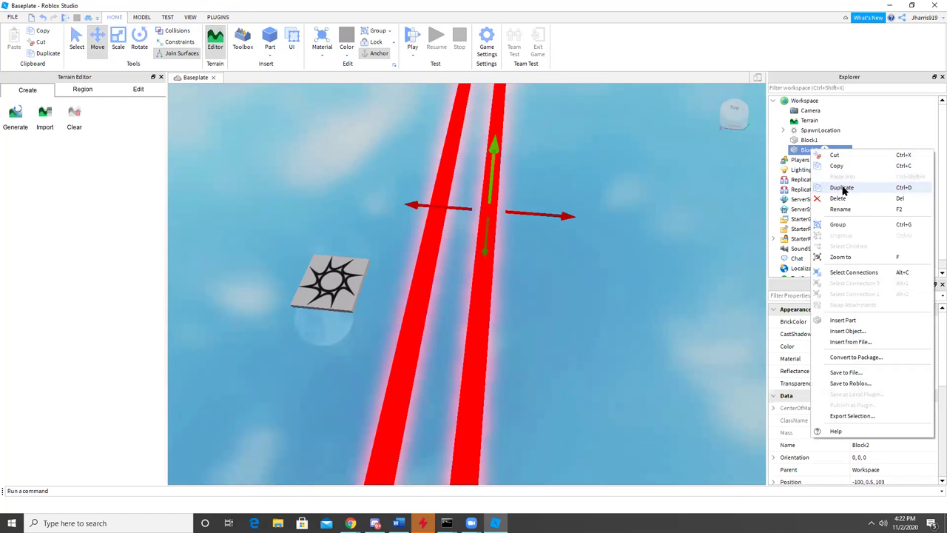
click(843, 190)
drag(567, 218, 620, 220)
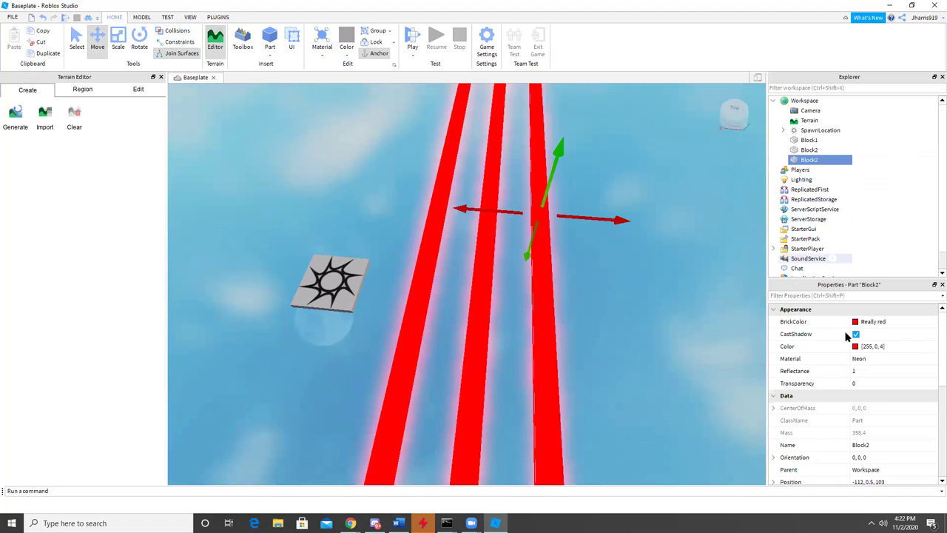
Step: Rename the outermost beam copy Block3 and deselect it
scroll(858, 359, down, 2)
click(870, 370)
click(892, 369)
text(3)
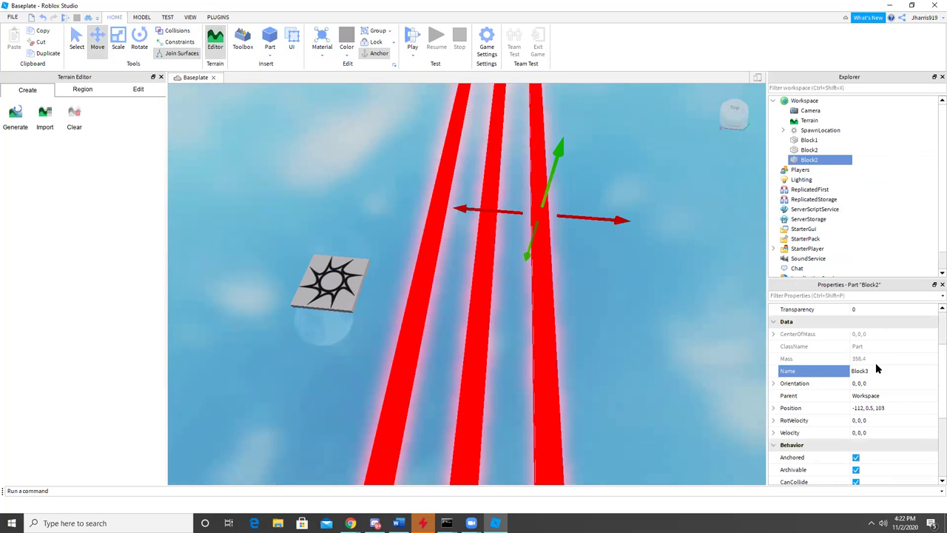
key(Return)
click(643, 253)
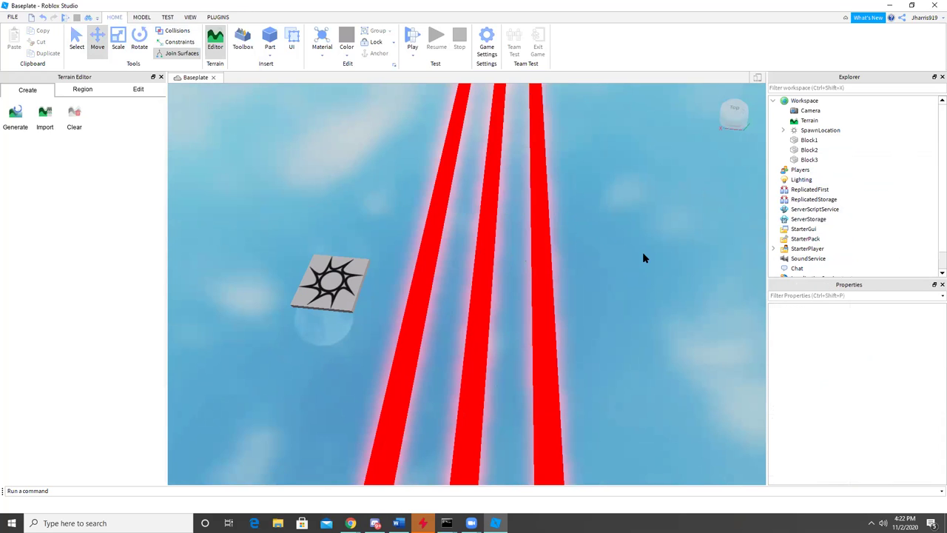
Step: Scale the middle beam Block2 down lengthwise to a short platform opposite the SpawnLocation
scroll(643, 254, down, 5)
click(501, 207)
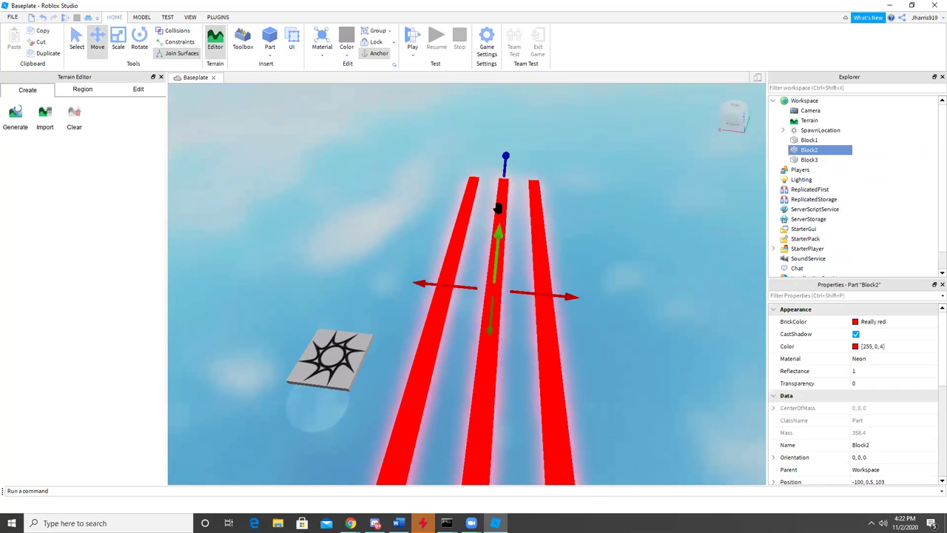
click(113, 42)
drag(512, 173, 511, 330)
right_drag(510, 330, 498, 364)
drag(274, 373, 355, 351)
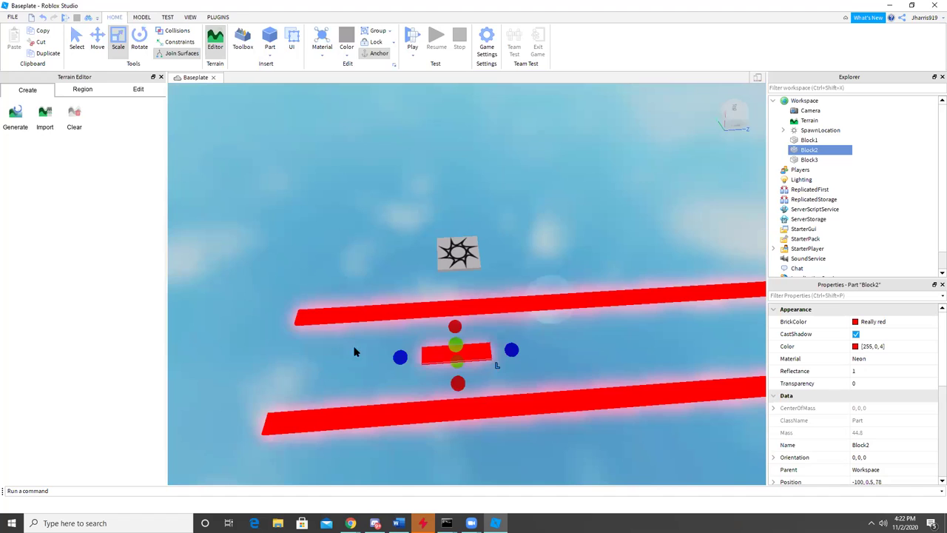
Step: Nudge the shortened Block2 slightly lengthwise between the two long beams and deselect it
click(97, 41)
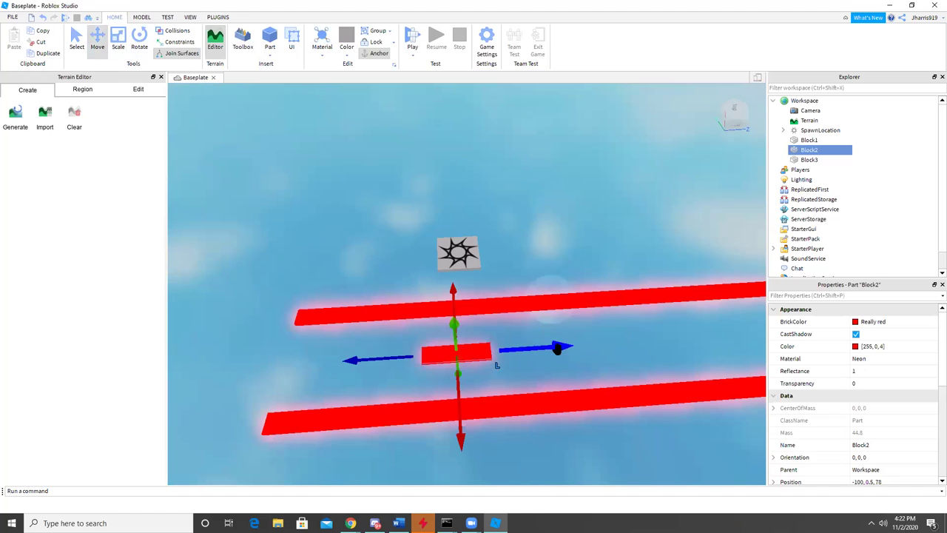
drag(554, 347, 562, 347)
click(615, 347)
right_drag(615, 347, 657, 275)
Step: Shorten the two outer beams, Block1 and Block3, from their far ends to similar lengths
click(657, 274)
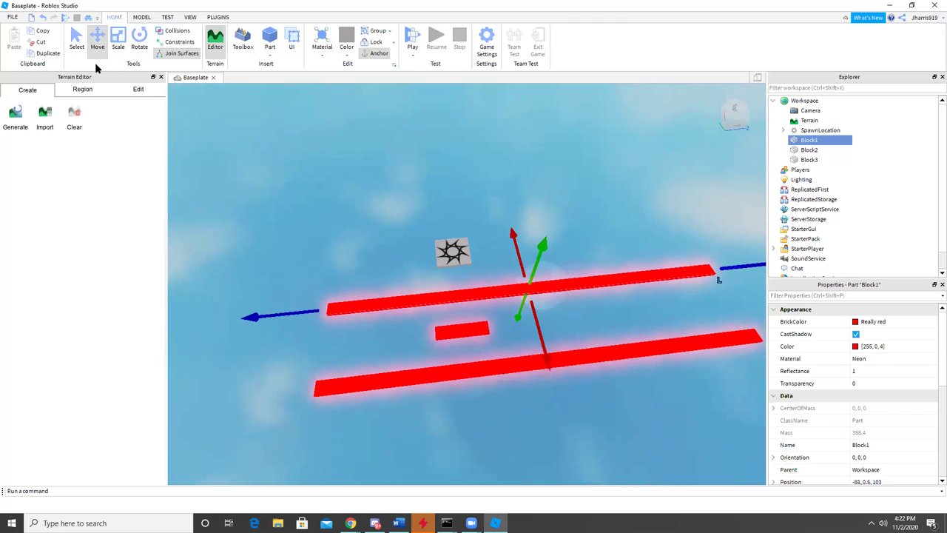
key(ctrl+3)
drag(736, 268, 623, 280)
click(651, 347)
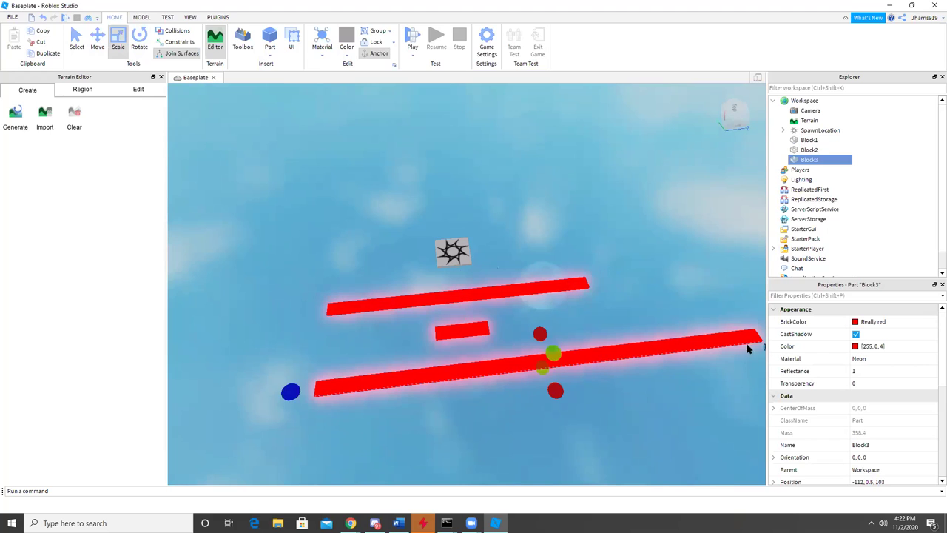
drag(763, 345, 609, 313)
click(638, 301)
right_drag(638, 304, 639, 304)
scroll(638, 304, down, 3)
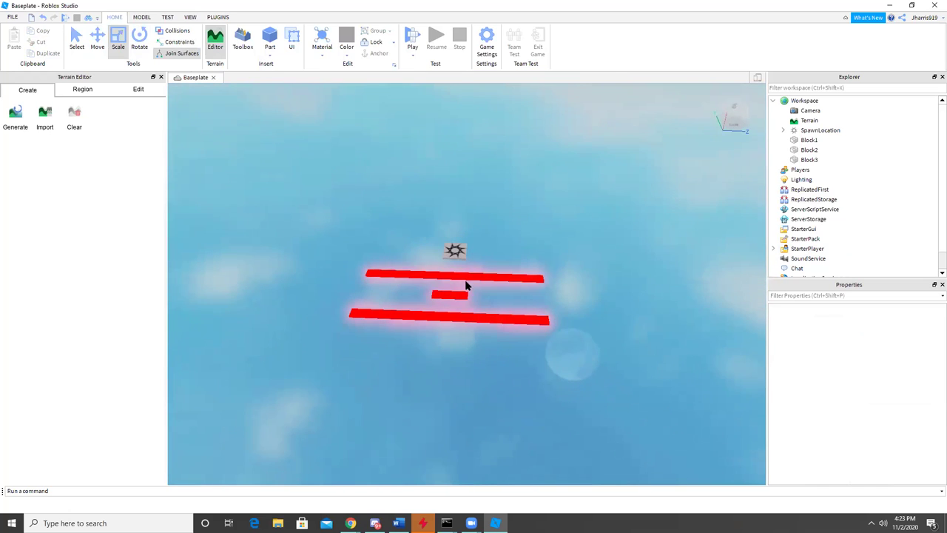
Step: Play test the place, jump the avatar from the SpawnLocation across the three red blocks, and end the test
click(412, 54)
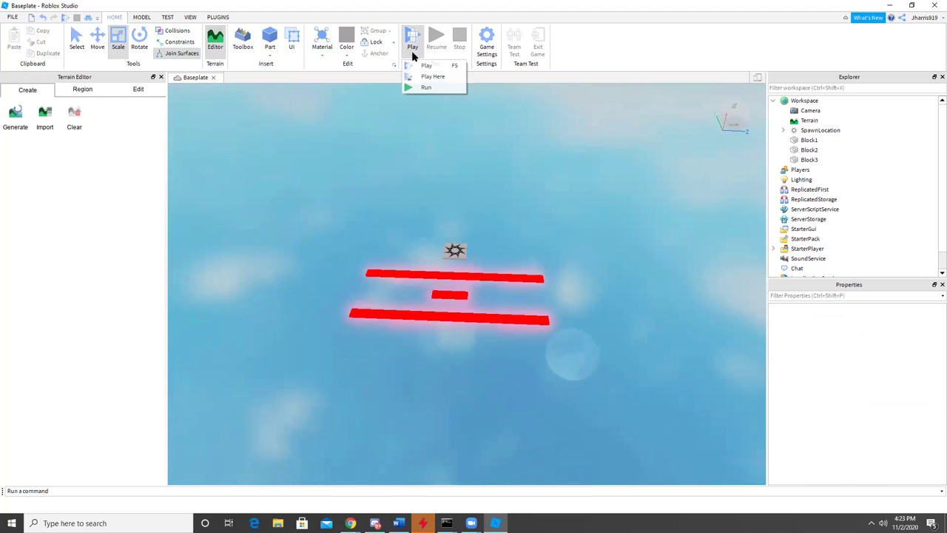
click(438, 65)
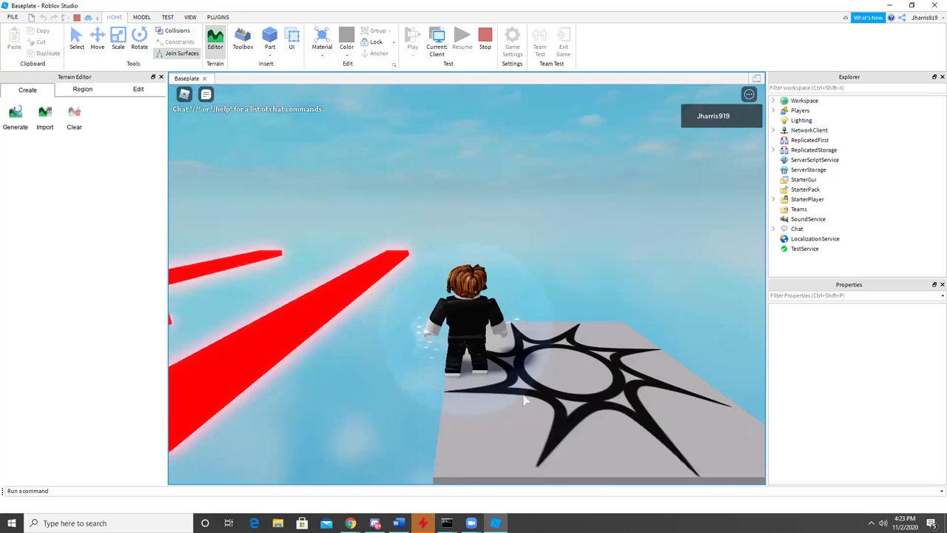
key(w)
key(space)
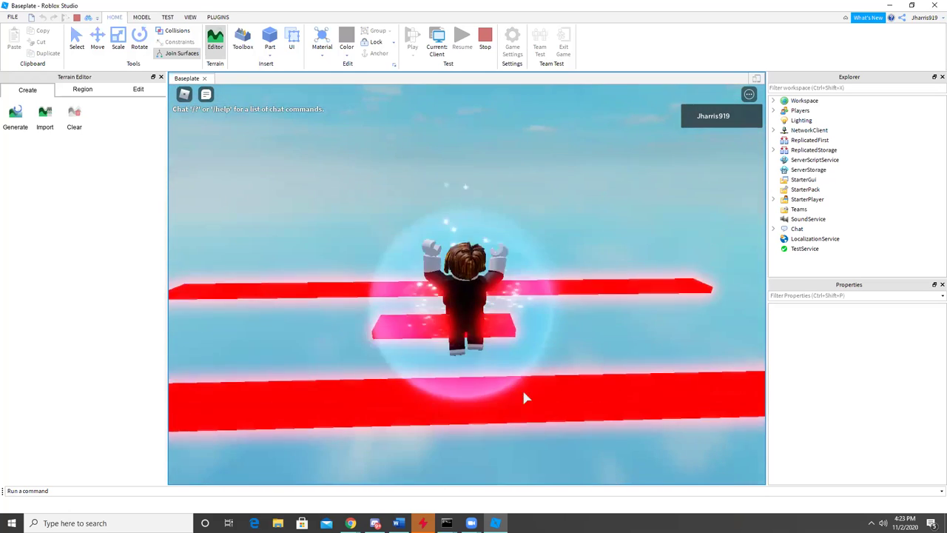
key(w)
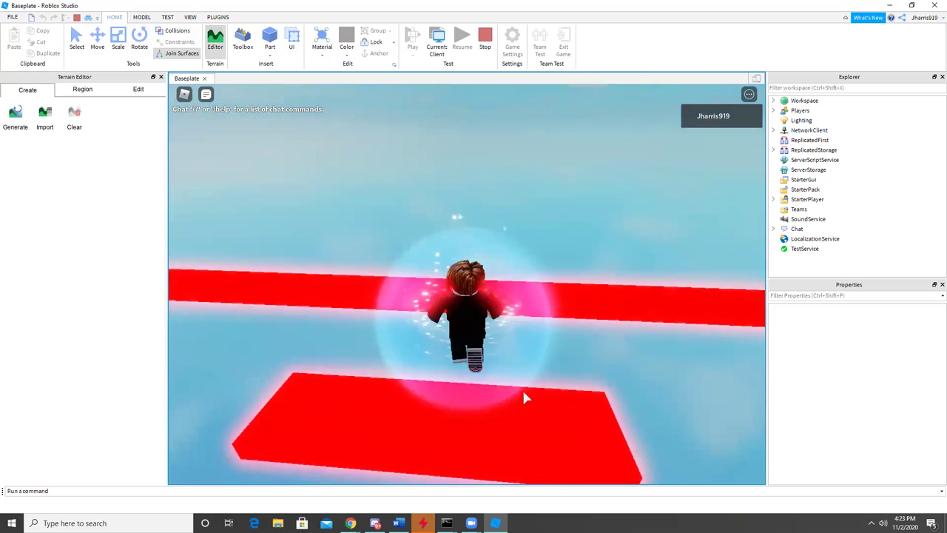
key(space)
key(s)
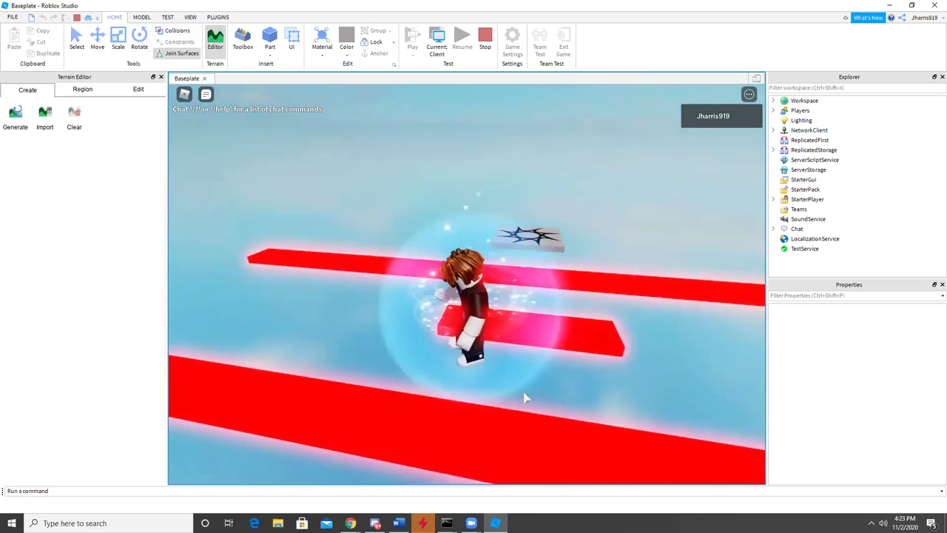
click(484, 43)
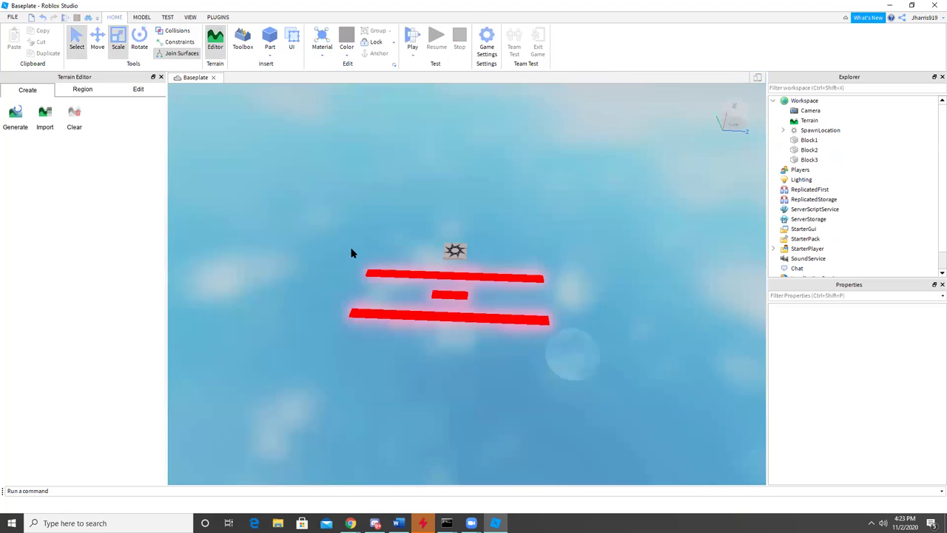
Step: Move Block1 slightly sideways toward the SpawnLocation to narrow the first gap
right_drag(395, 342, 394, 341)
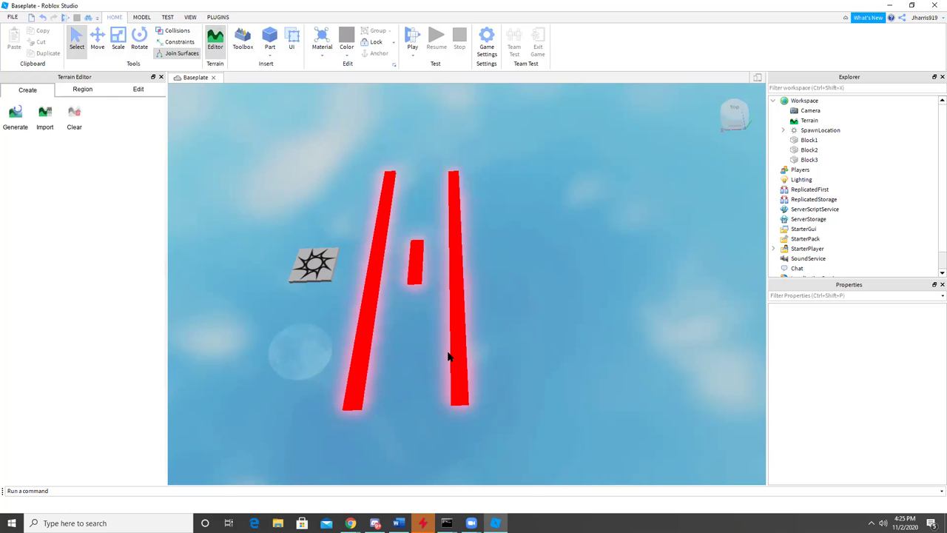
right_drag(493, 277, 508, 271)
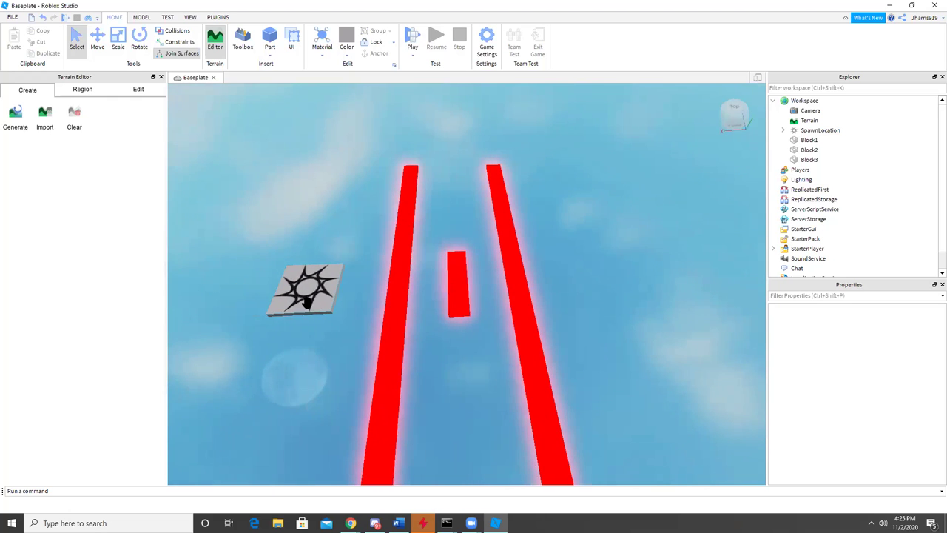
click(323, 297)
click(405, 305)
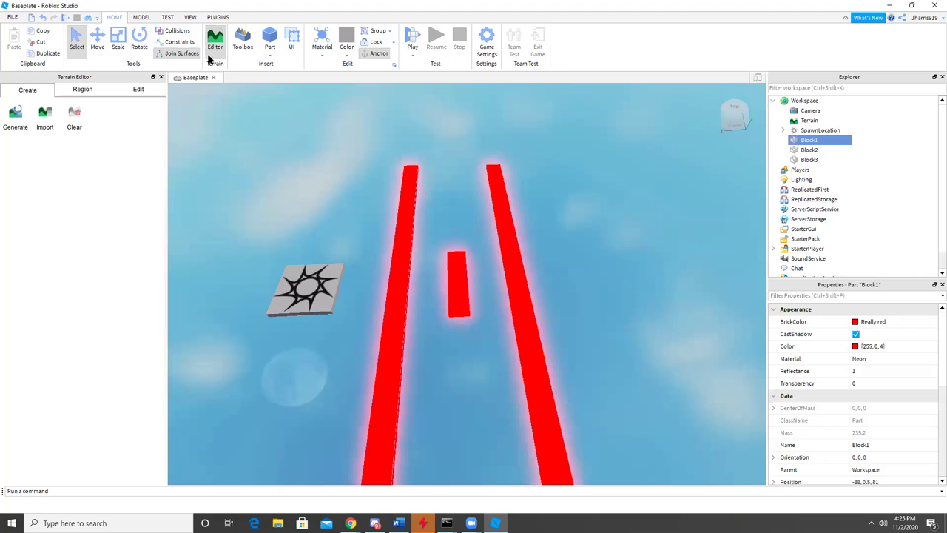
click(97, 41)
drag(404, 300, 392, 297)
Step: Move the short Block2 sideways toward Block1 to position -98, 0.5, 80 and clear the selection
click(453, 287)
drag(453, 287, 444, 289)
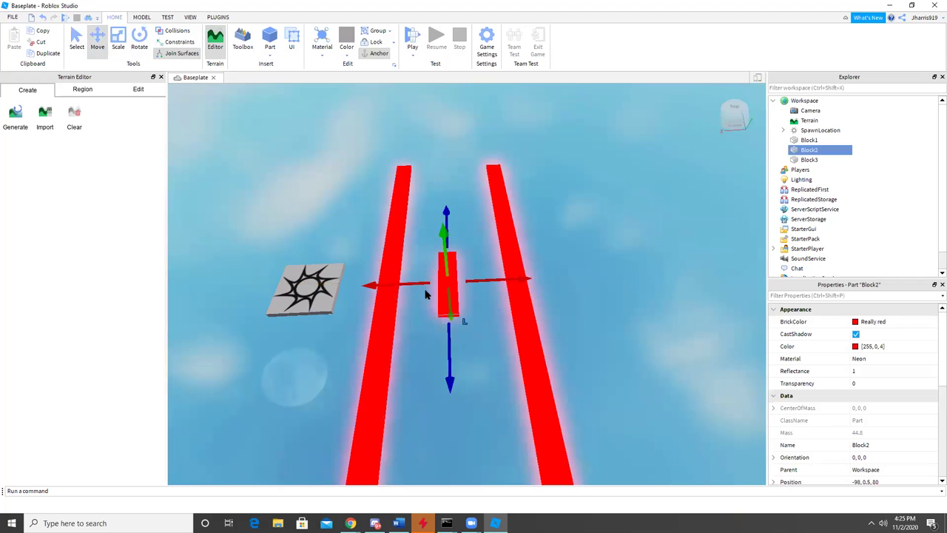
click(505, 280)
click(612, 326)
right_drag(612, 326, 612, 326)
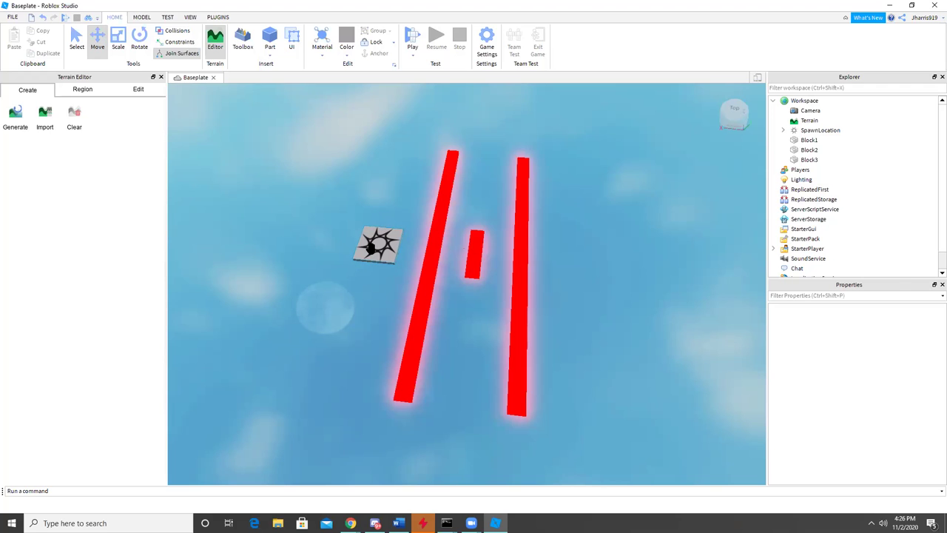
Step: Set the SpawnLocation's BrickColor to Really red and check it before deselecting it
click(374, 244)
click(860, 322)
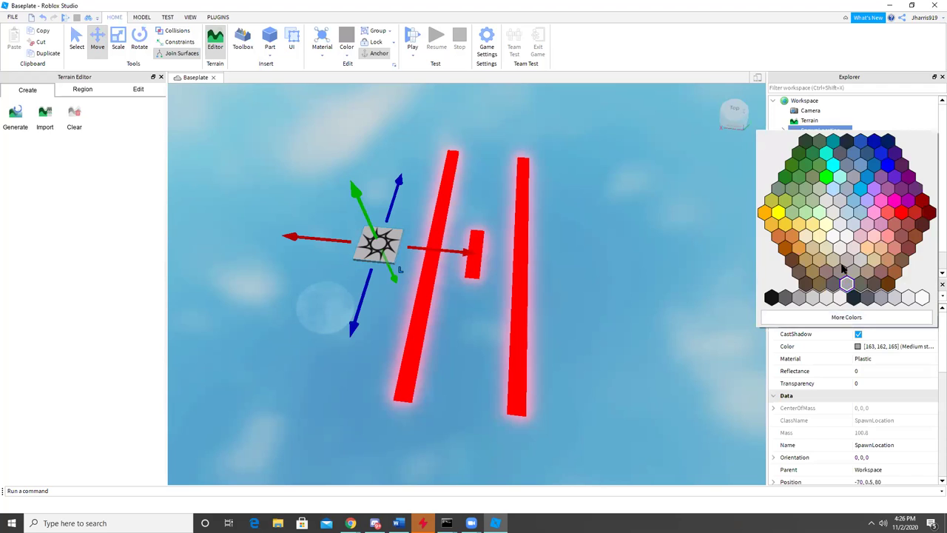
click(888, 214)
click(598, 197)
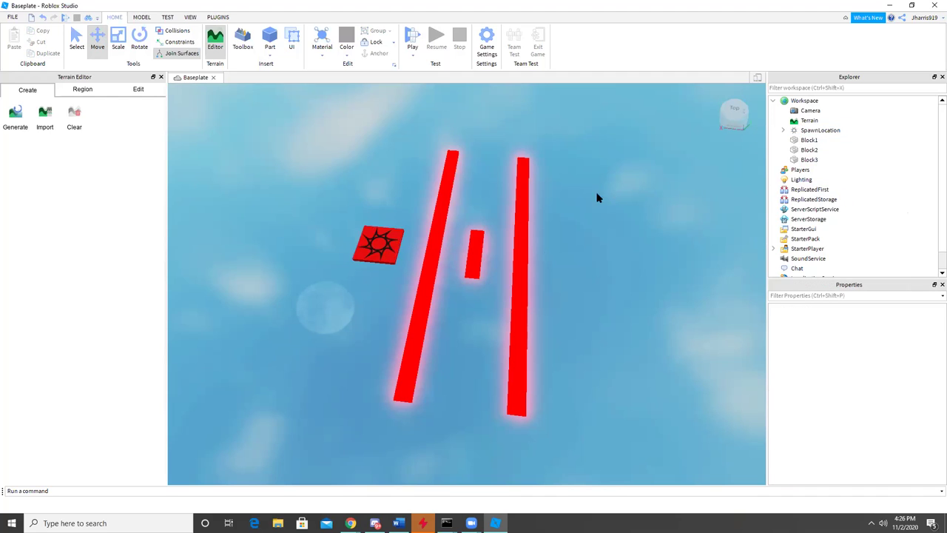
click(401, 234)
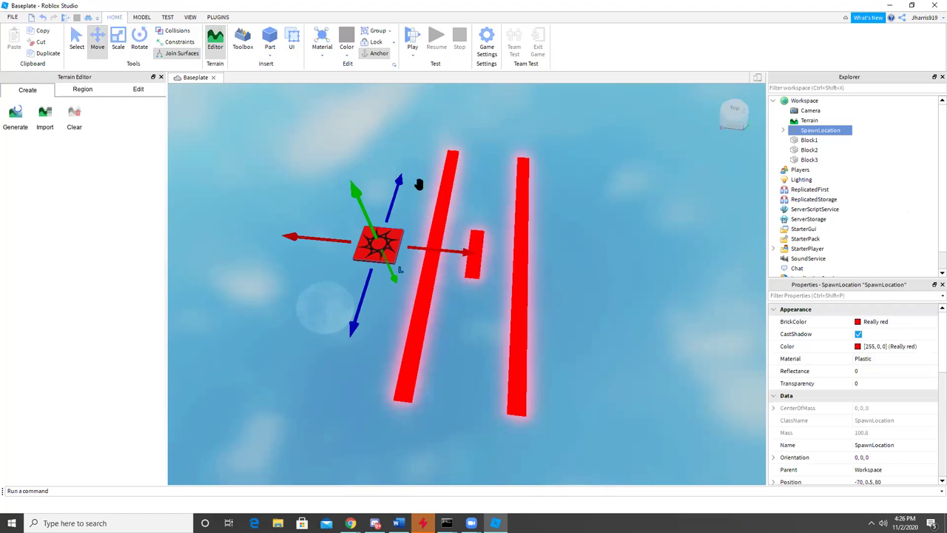
click(648, 209)
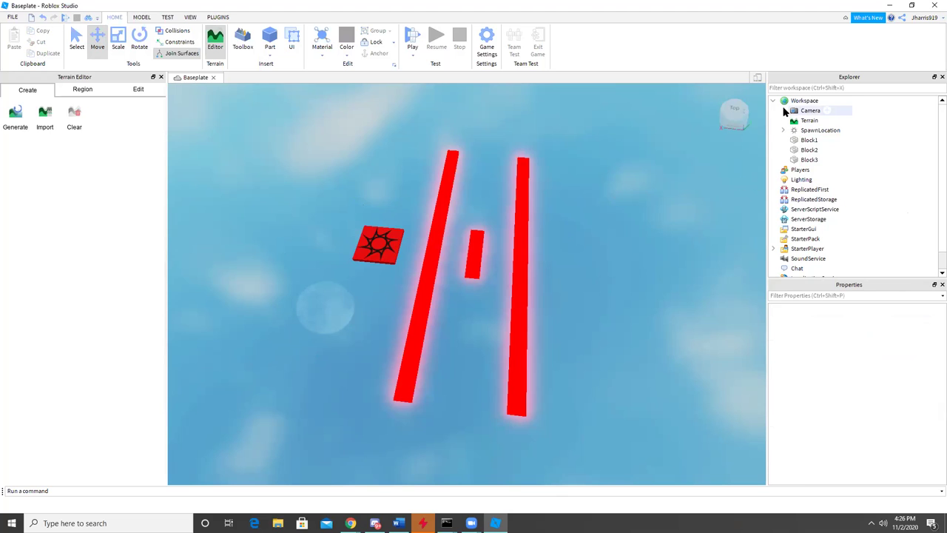
Step: Insert a second SpawnLocation in the Workspace and move it beyond Block3 to position -126, 1.5, 79
click(831, 101)
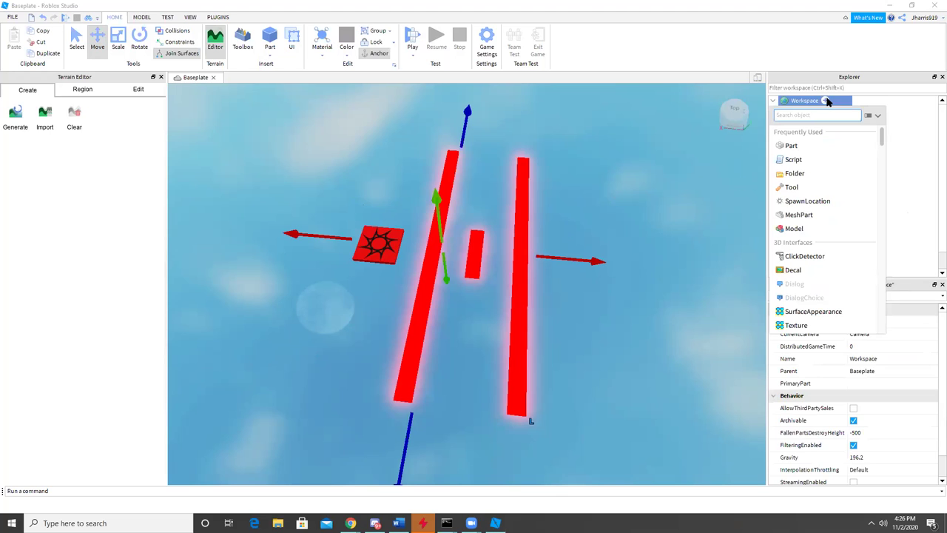
click(830, 203)
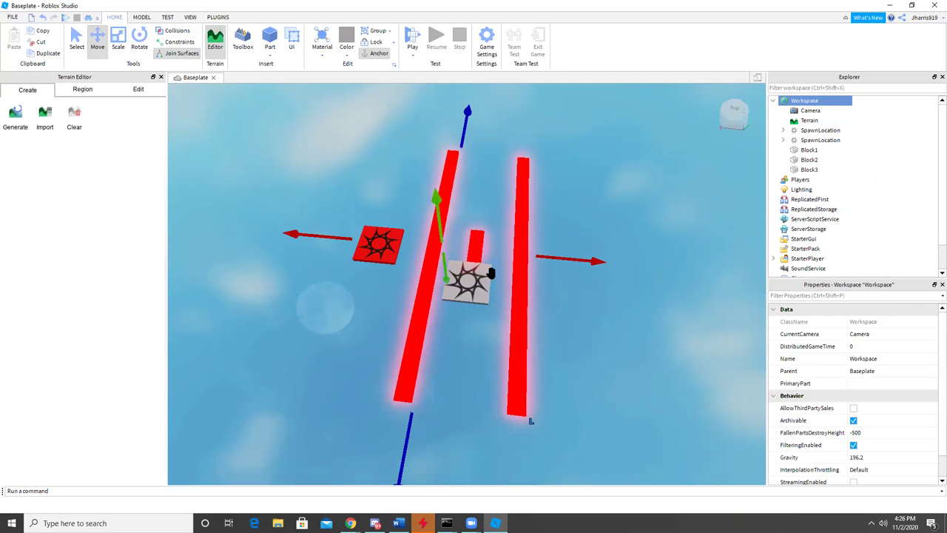
drag(505, 288, 624, 294)
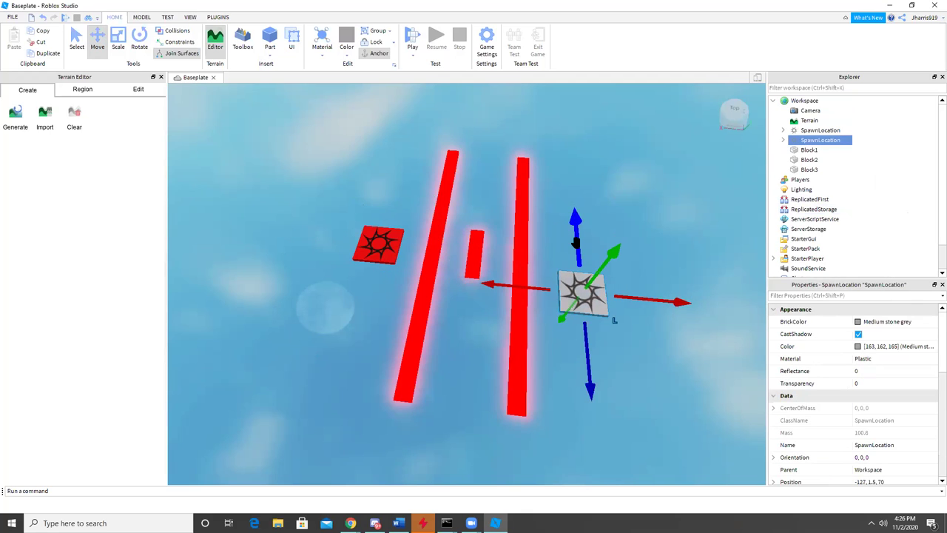
drag(578, 237, 578, 210)
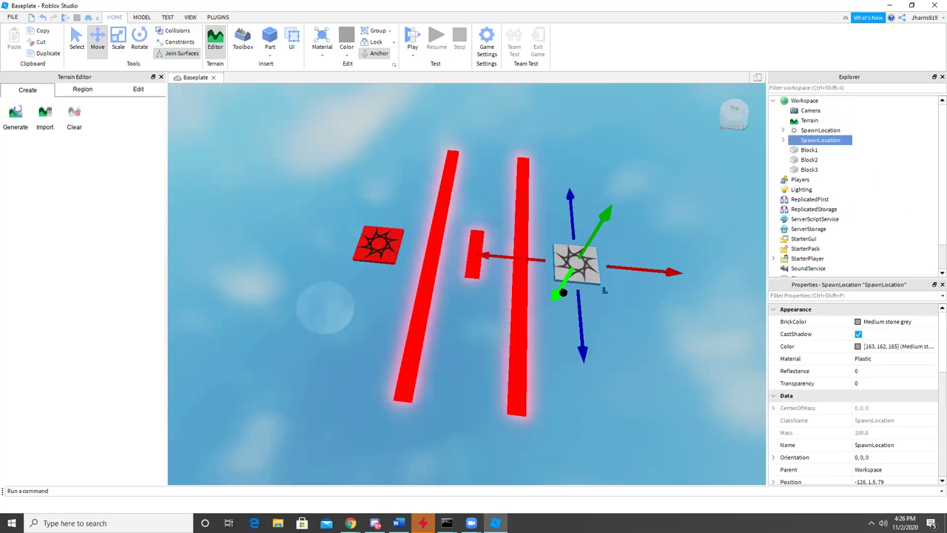
click(570, 329)
drag(264, 162, 626, 421)
click(208, 173)
drag(207, 174, 658, 395)
click(657, 394)
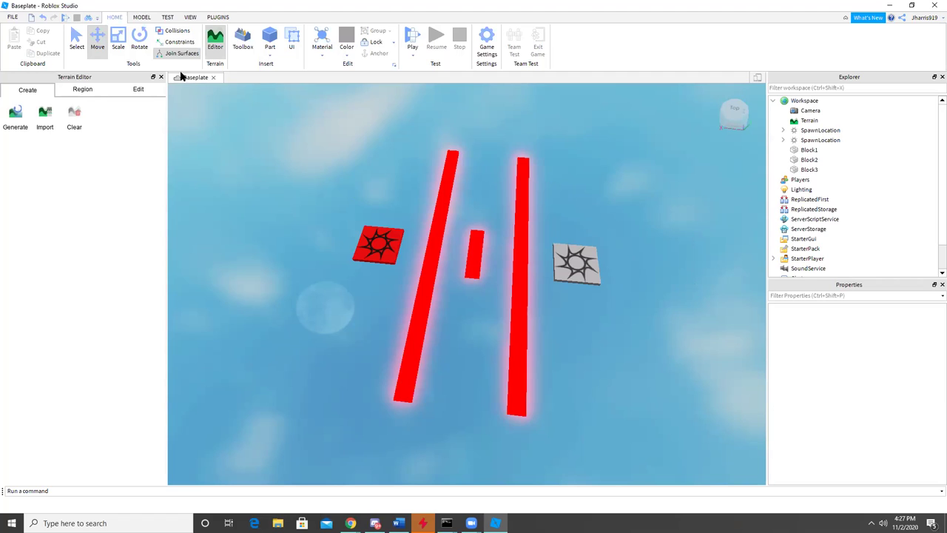
Step: Insert the Teams service into the game
click(141, 17)
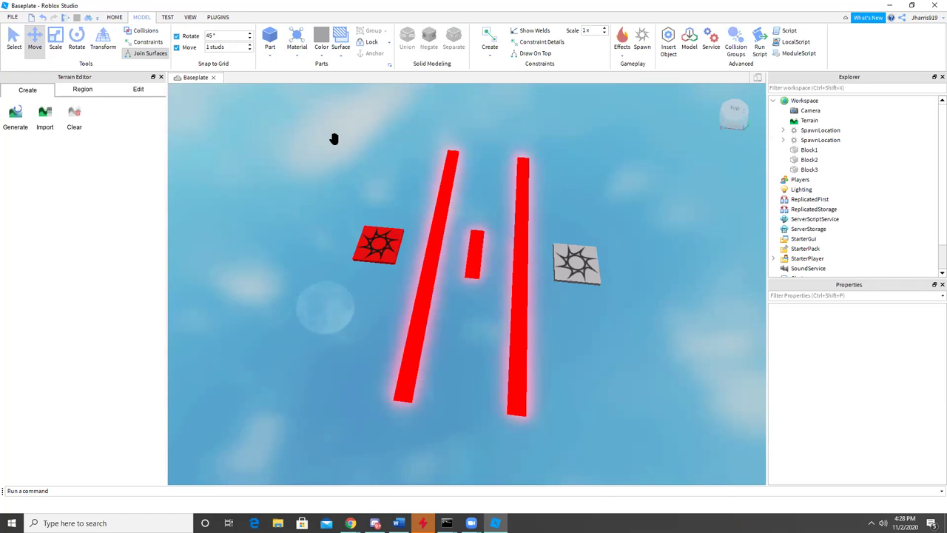
click(713, 39)
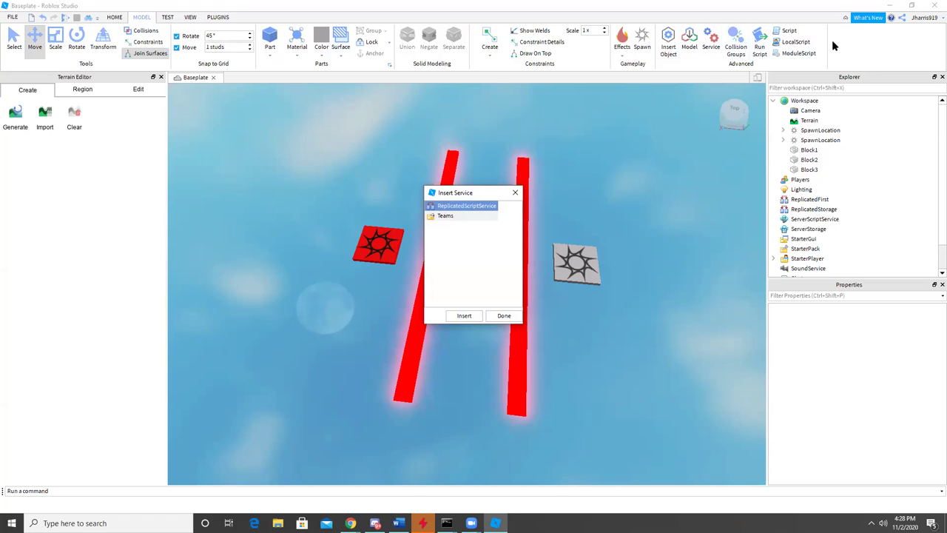
click(455, 216)
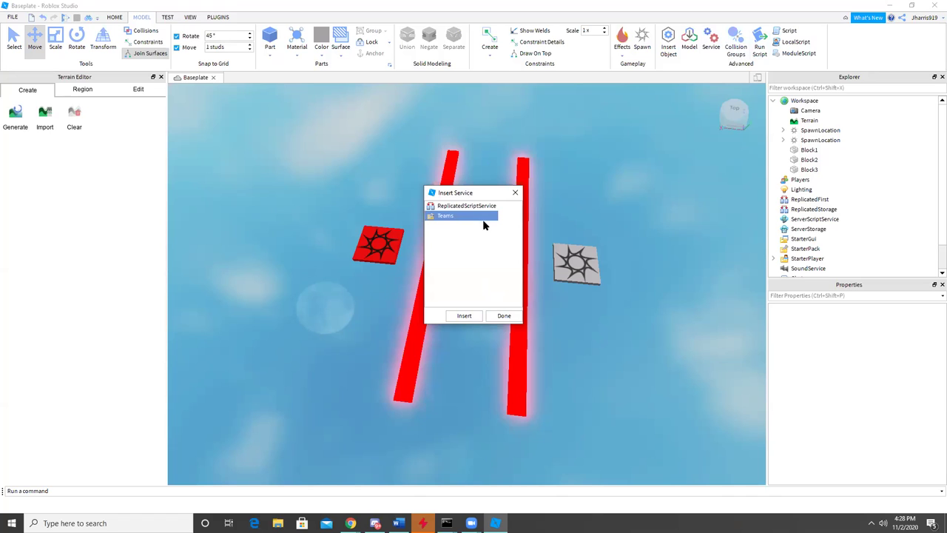
click(461, 315)
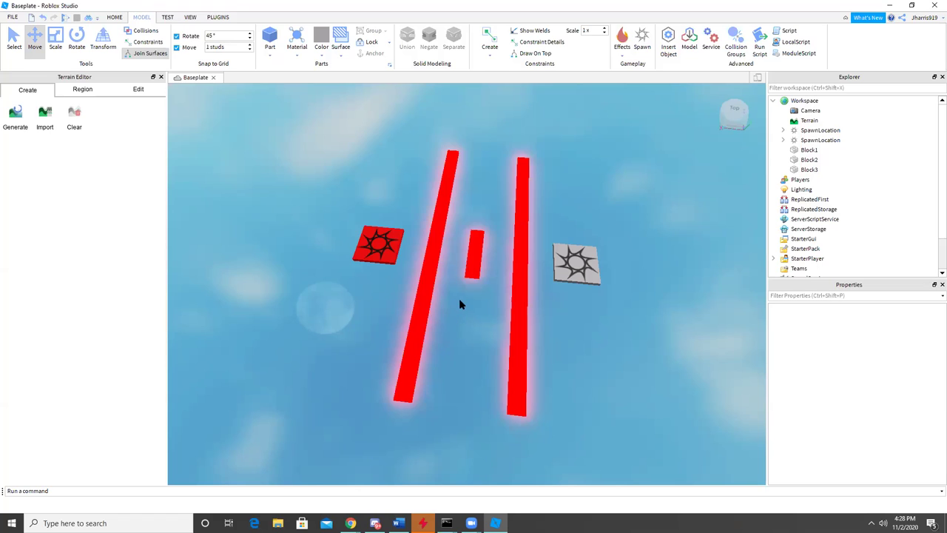
Step: Add a Team object inside the Teams service
scroll(853, 203, down, 3)
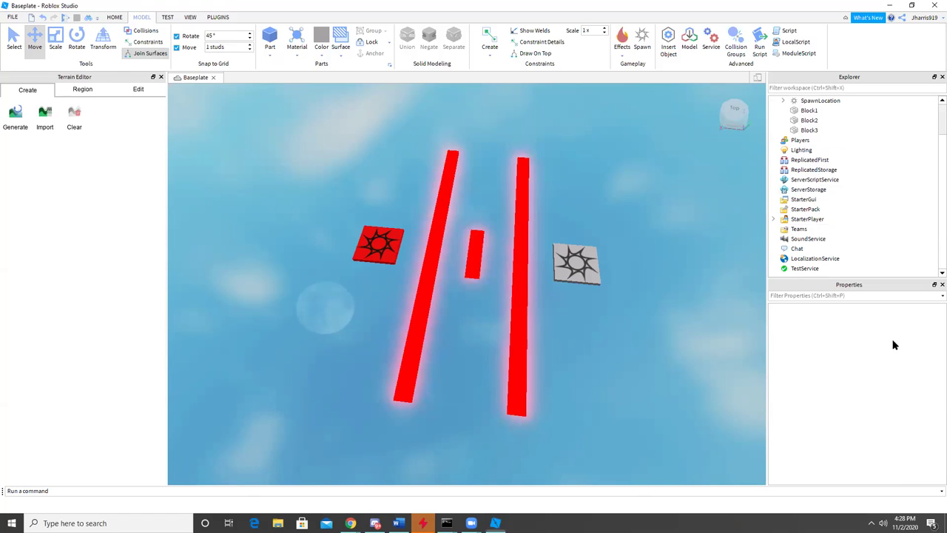
scroll(829, 131, up, 3)
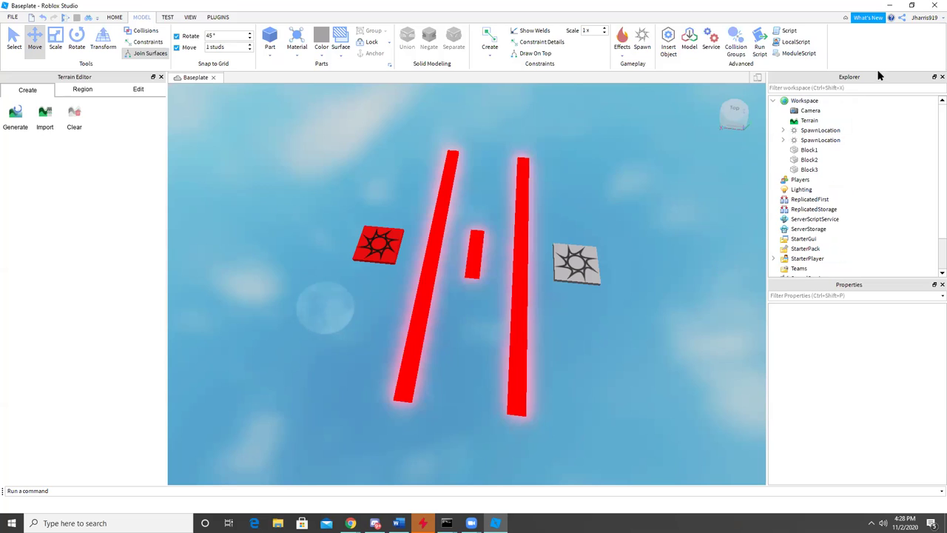
scroll(858, 127, down, 3)
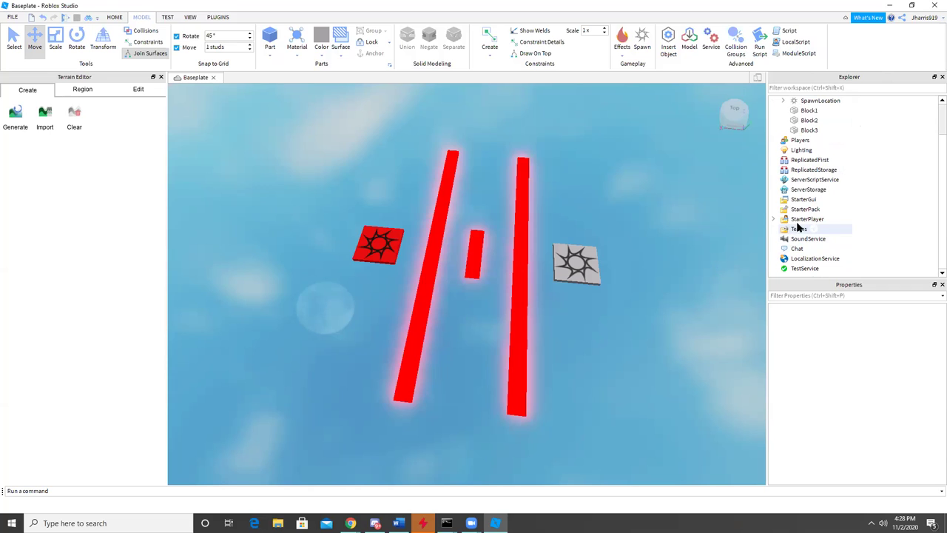
scroll(811, 121, up, 3)
scroll(811, 144, down, 3)
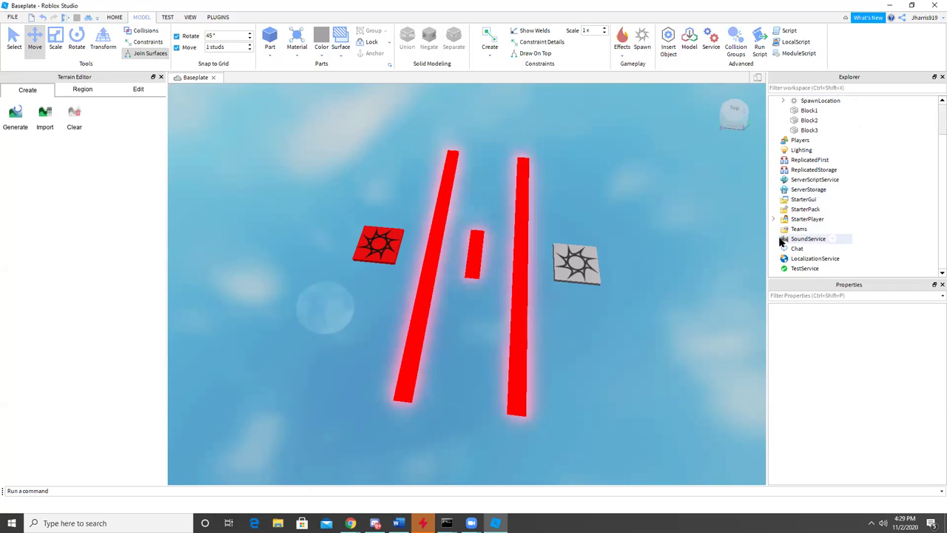
click(814, 230)
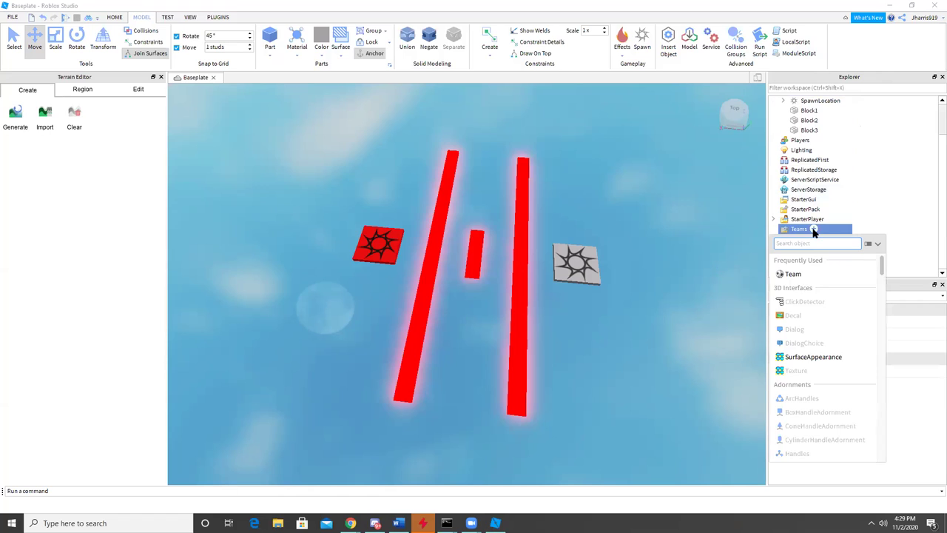
click(782, 275)
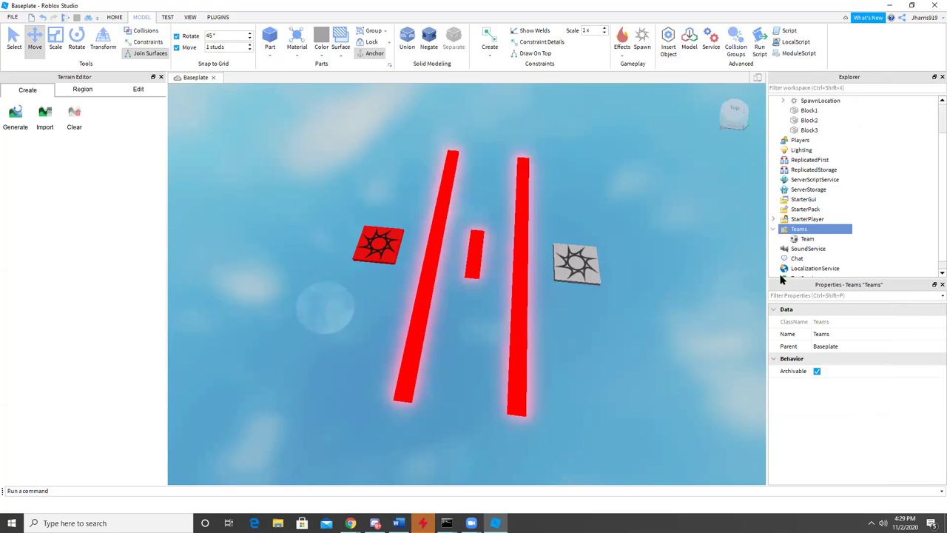
Step: Rename the new Team object as Start
click(805, 238)
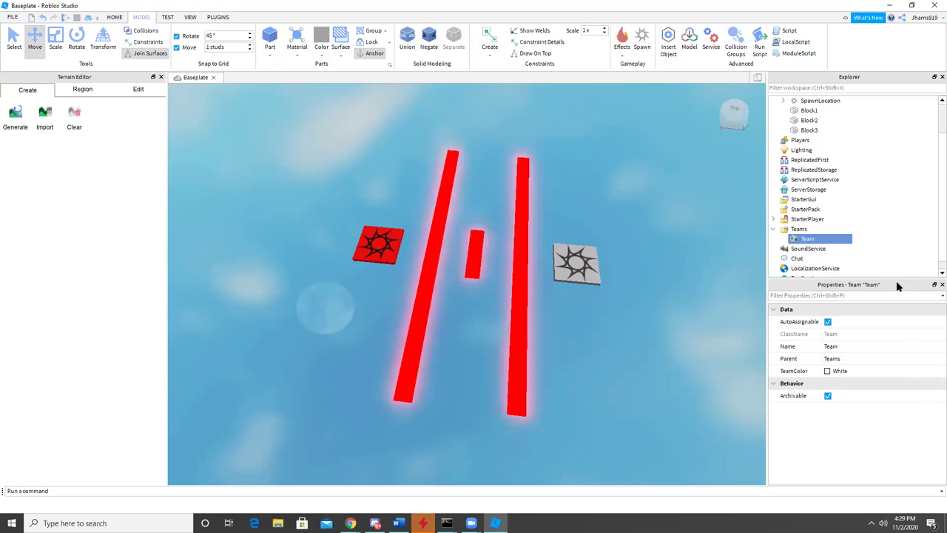
click(842, 348)
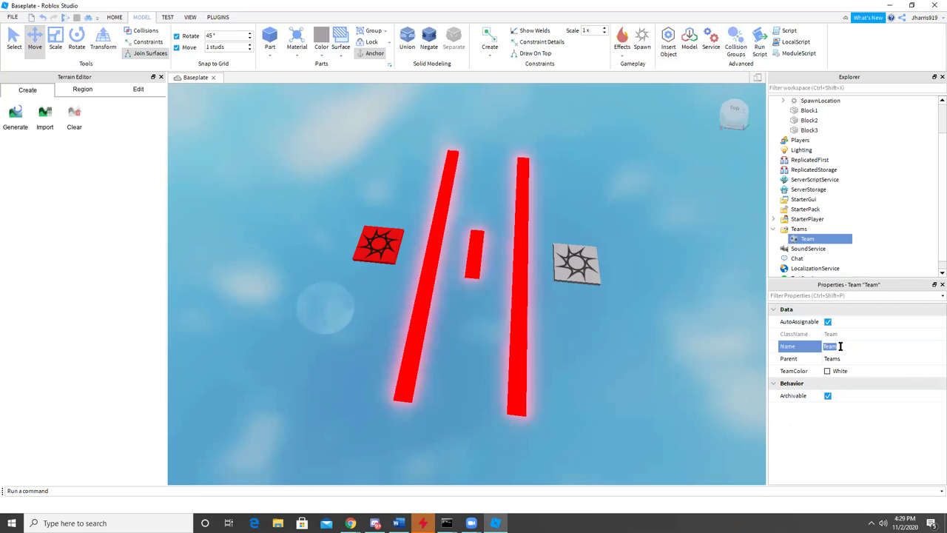
text(Start)
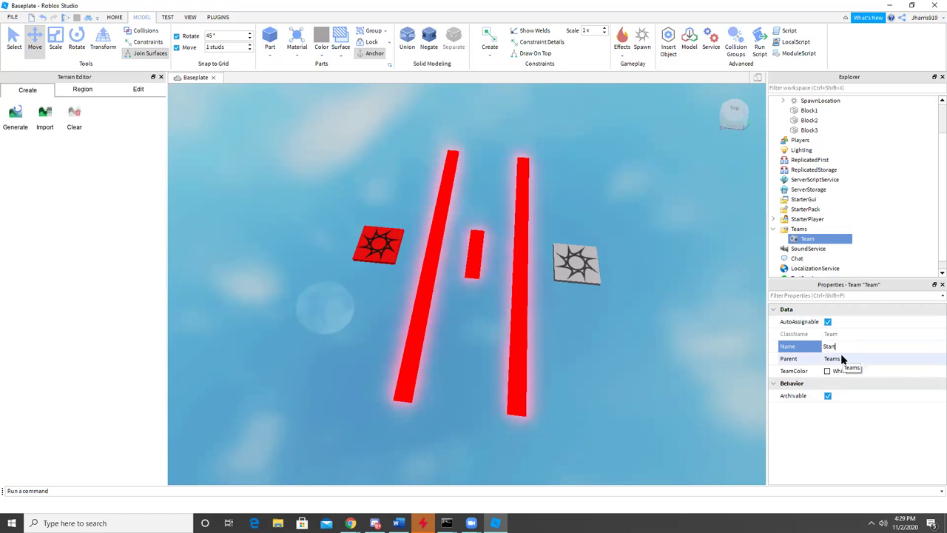
key(Return)
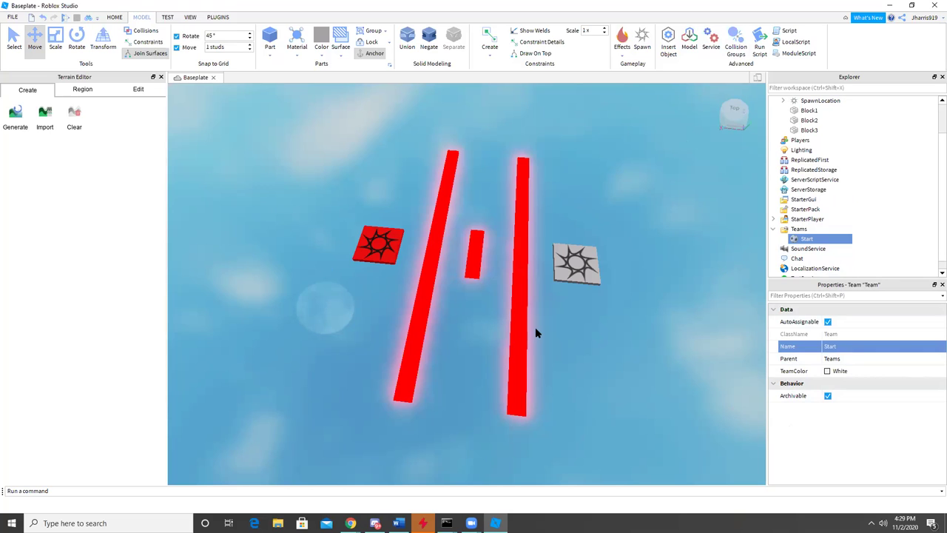
Step: Play test the course to check the team assignment, look across the blocks from the spawn point, and stop the test
click(114, 16)
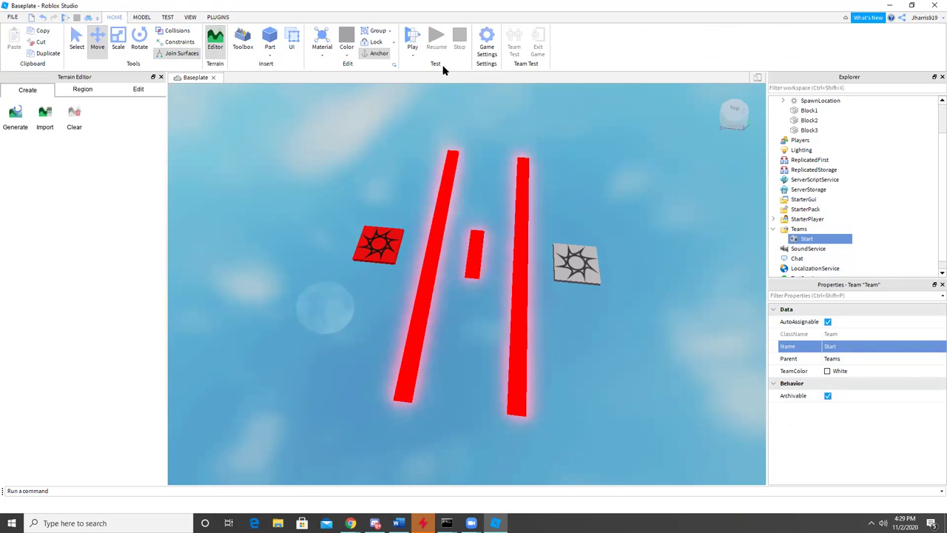
click(412, 55)
click(427, 66)
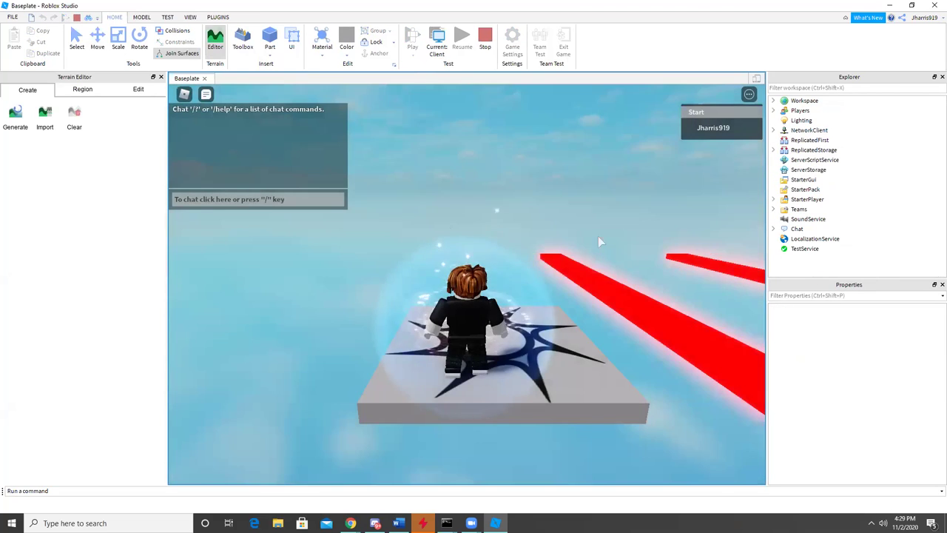
right_drag(597, 227, 597, 227)
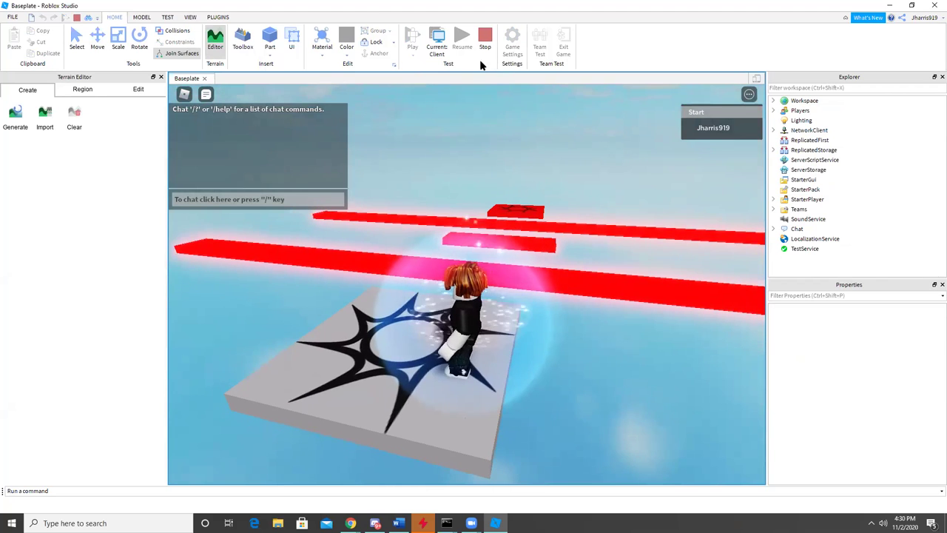
key(shift+F5)
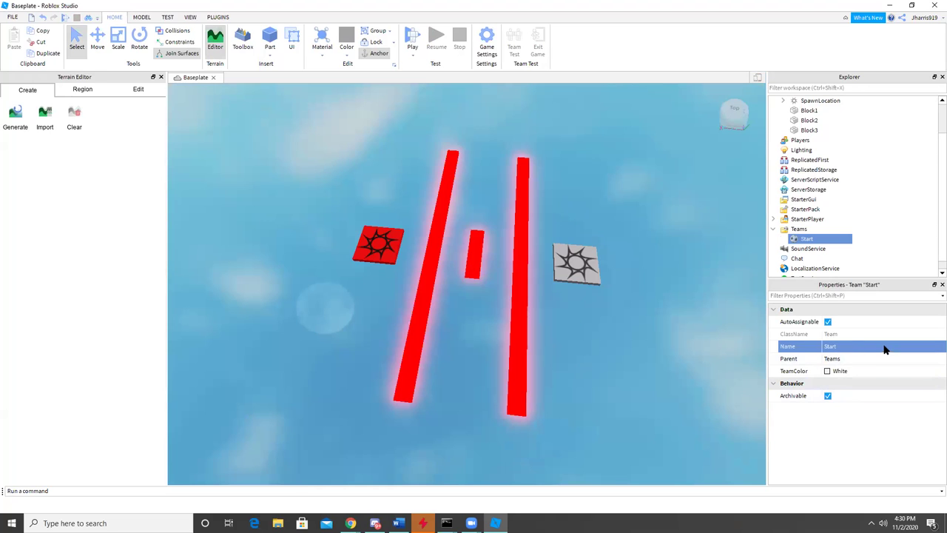
Step: Set the Start team's TeamColor to Really red
click(829, 374)
click(829, 373)
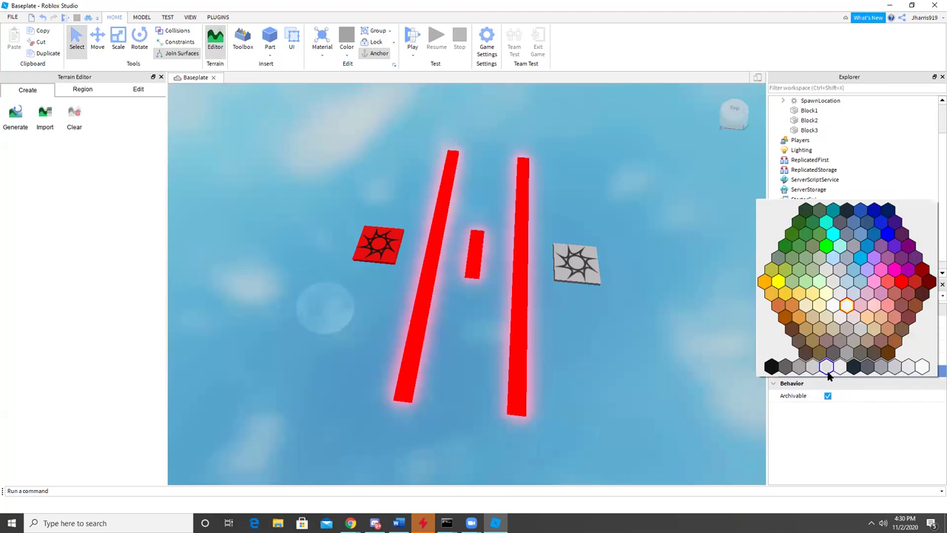
click(905, 282)
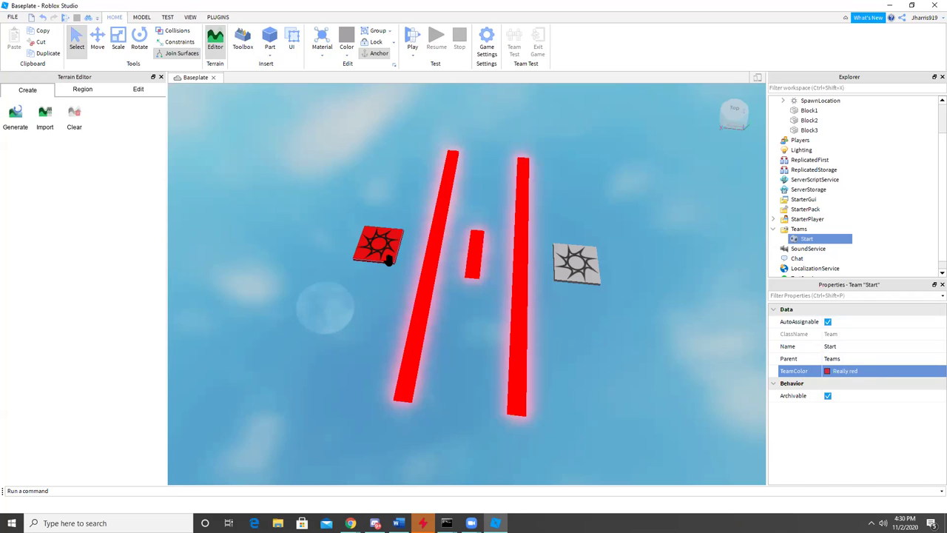
Step: Enable AllowTeamChangeOnTouch and turn off Neutral for the red SpawnLocation
click(388, 260)
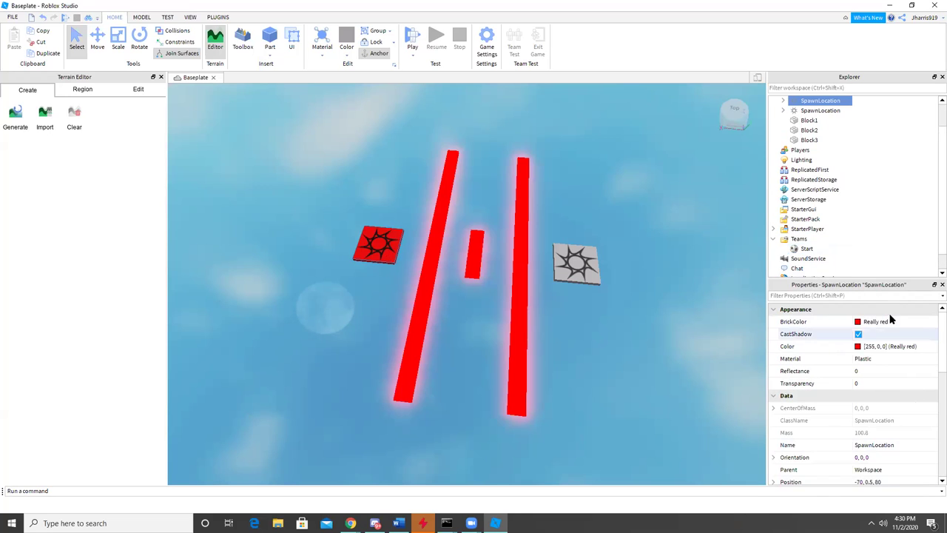
scroll(893, 367, down, 8)
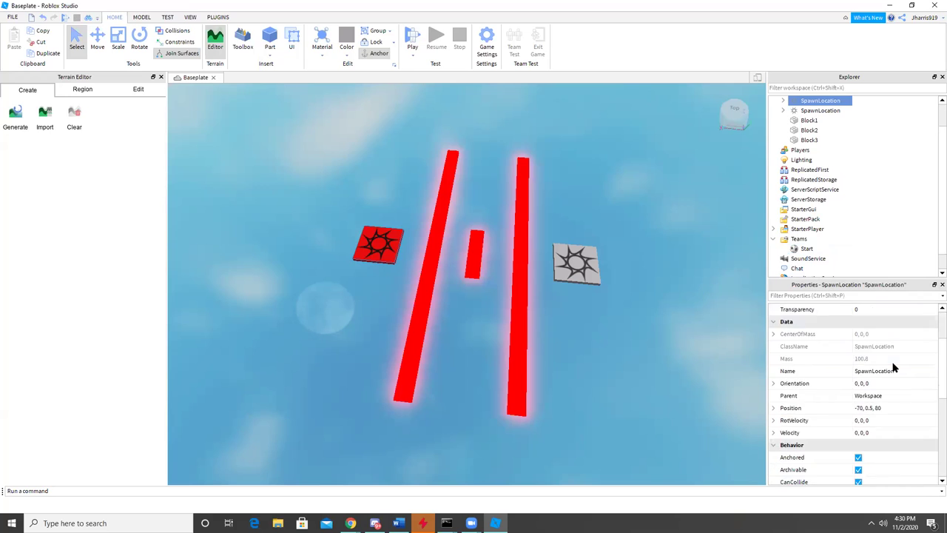
scroll(893, 366, down, 1)
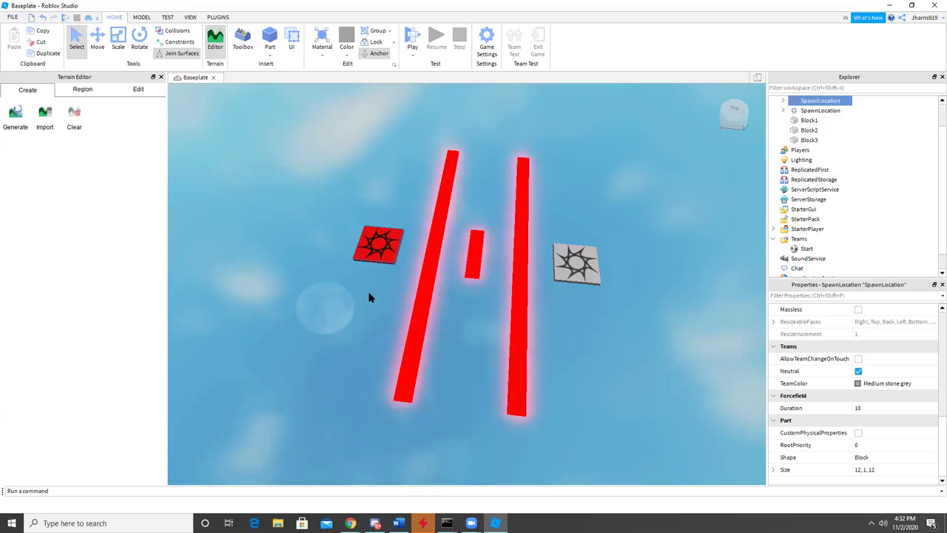
click(382, 266)
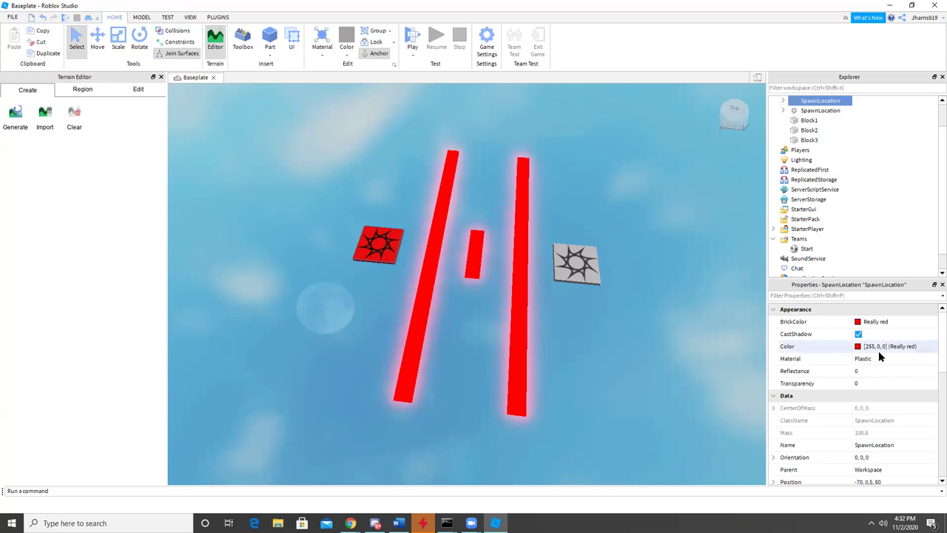
scroll(870, 346, down, 10)
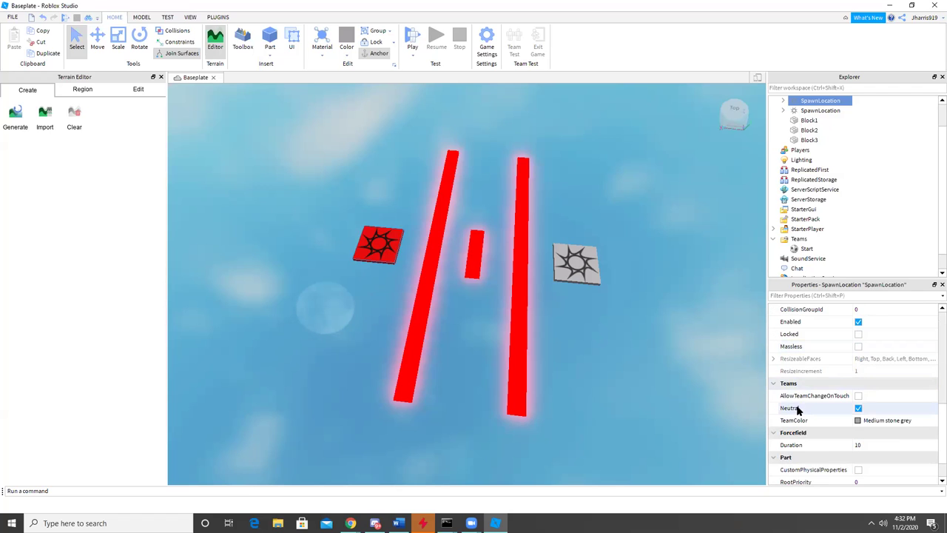
scroll(802, 396, down, 1)
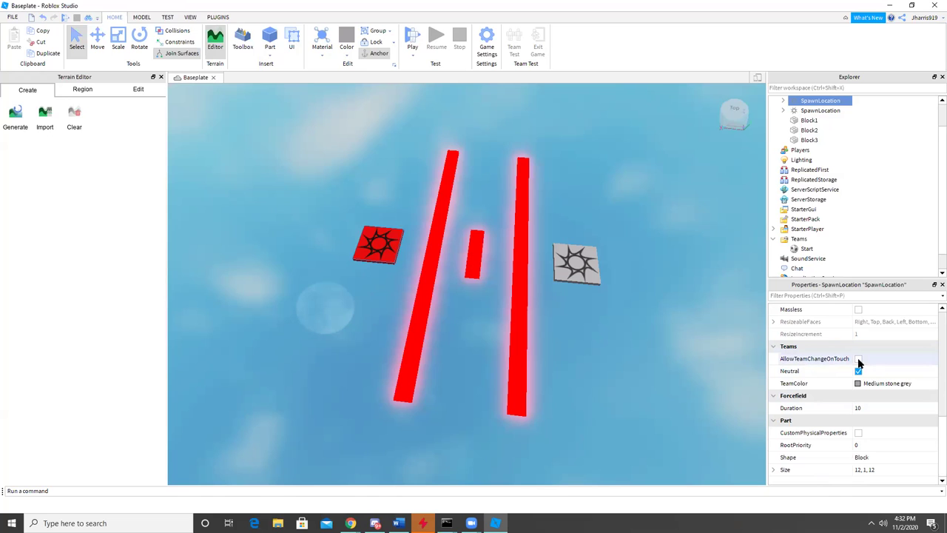
click(858, 359)
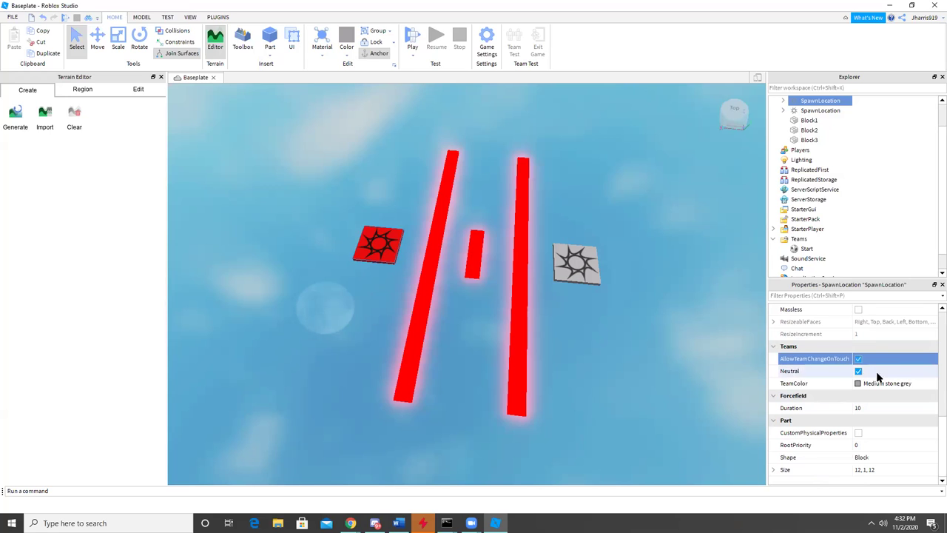
click(859, 373)
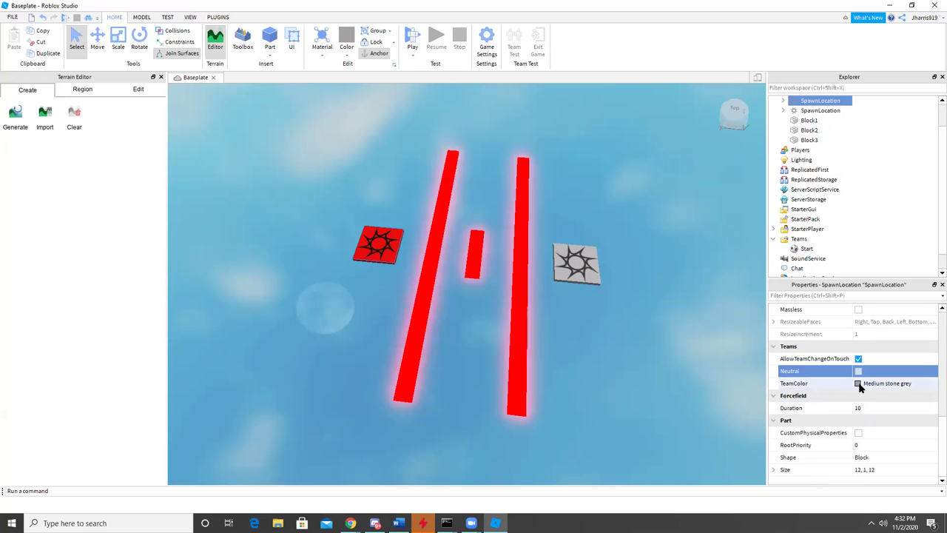
Step: Set the same SpawnLocation's TeamColor to Really red
click(859, 385)
click(925, 378)
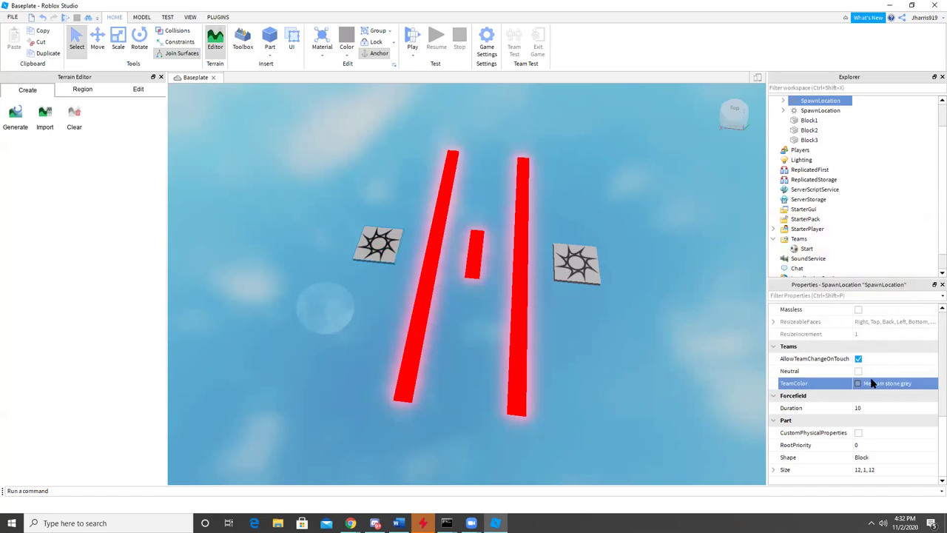
click(860, 385)
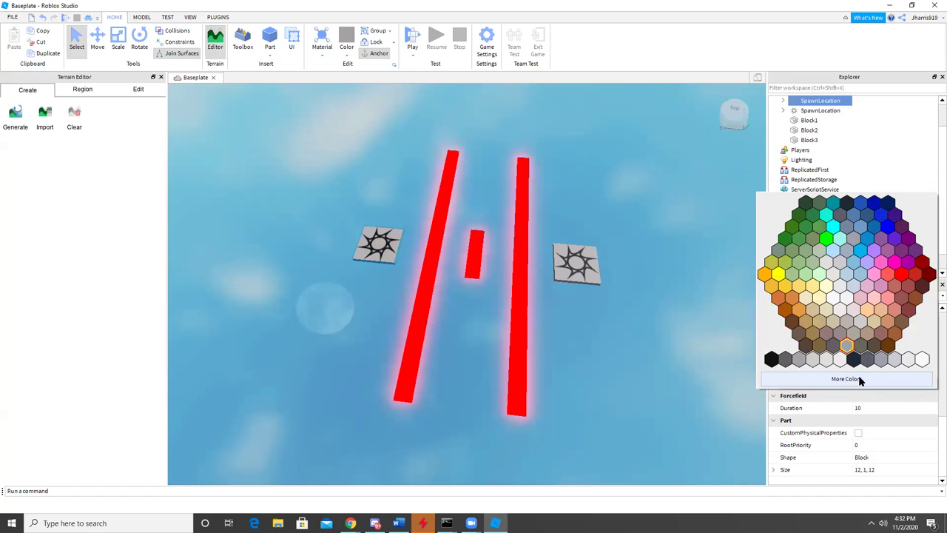
click(903, 280)
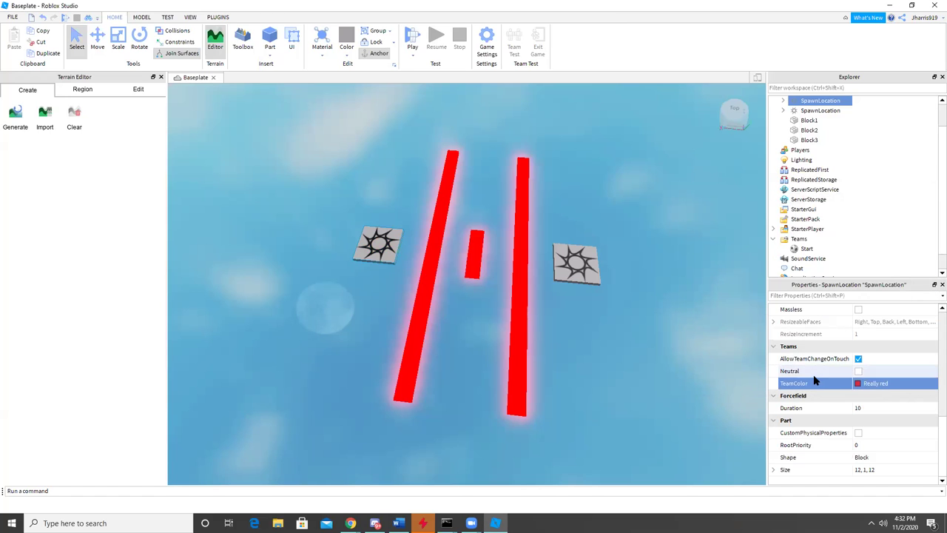
Step: Compare the Start team's TeamColor with the first SpawnLocation's, and set that SpawnLocation's BrickColor to Really red
click(806, 249)
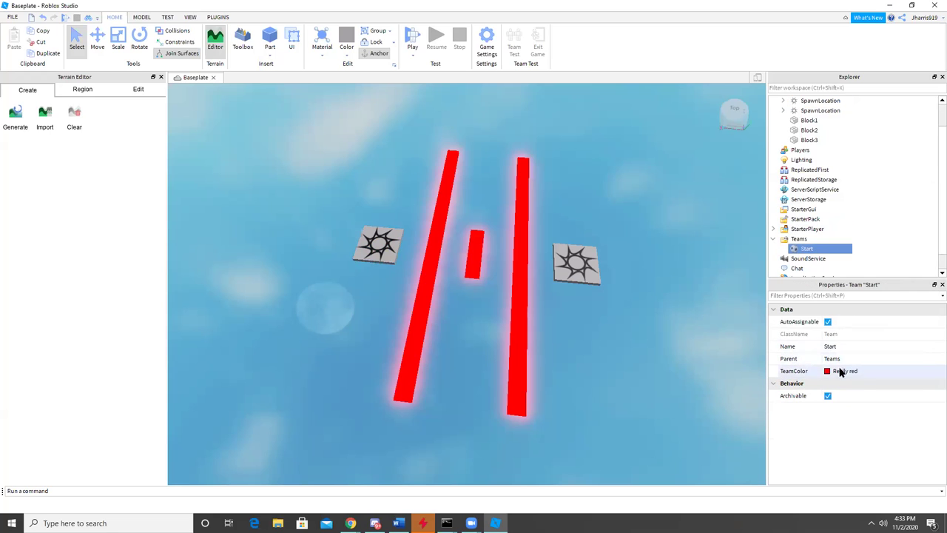
click(382, 258)
scroll(842, 338, down, 8)
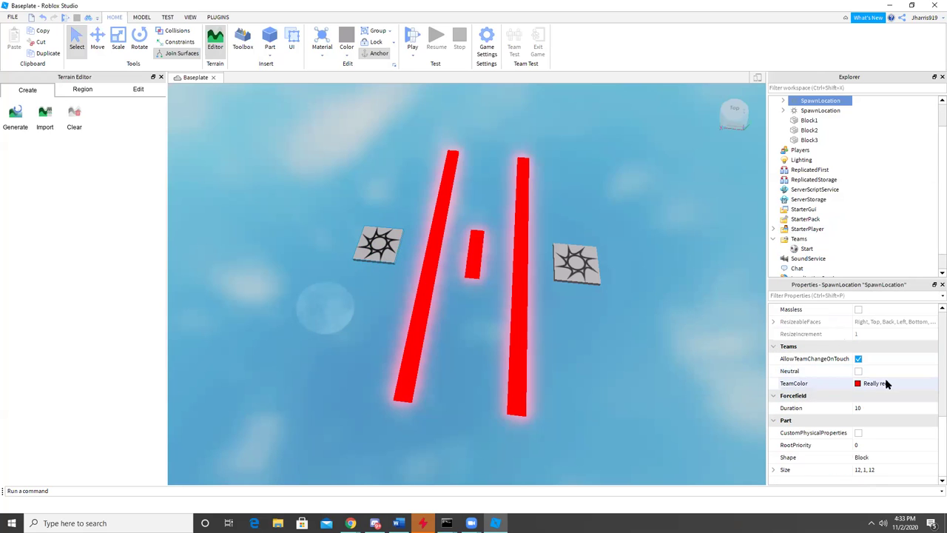
scroll(877, 376, up, 5)
scroll(877, 376, up, 3)
click(859, 323)
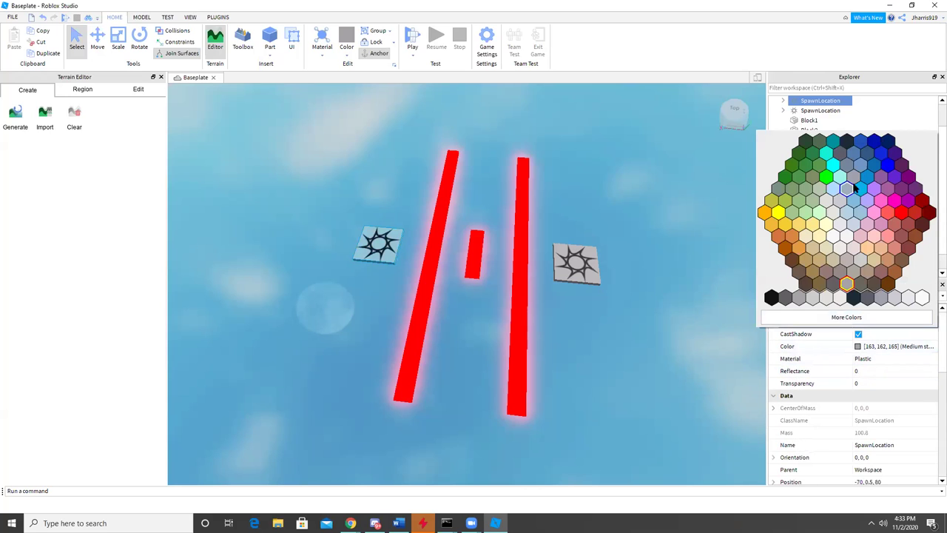
click(901, 214)
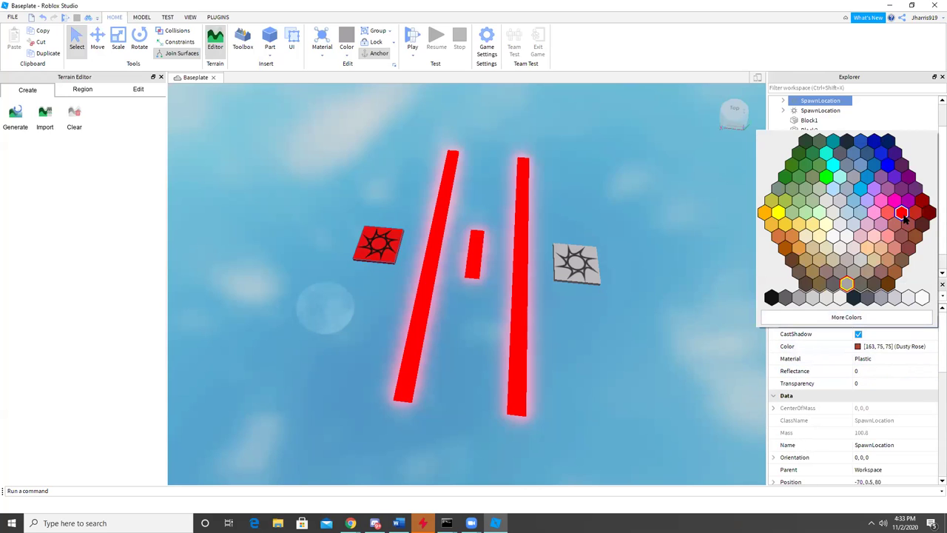
Step: Apply Really red as the first SpawnLocation's BrickColor and review its Teams properties
click(903, 215)
click(378, 244)
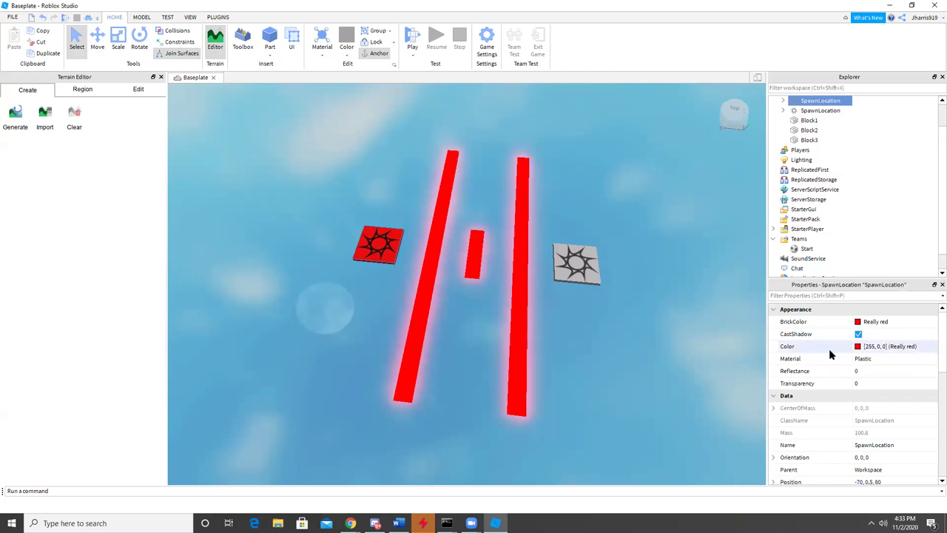
scroll(829, 350, down, 8)
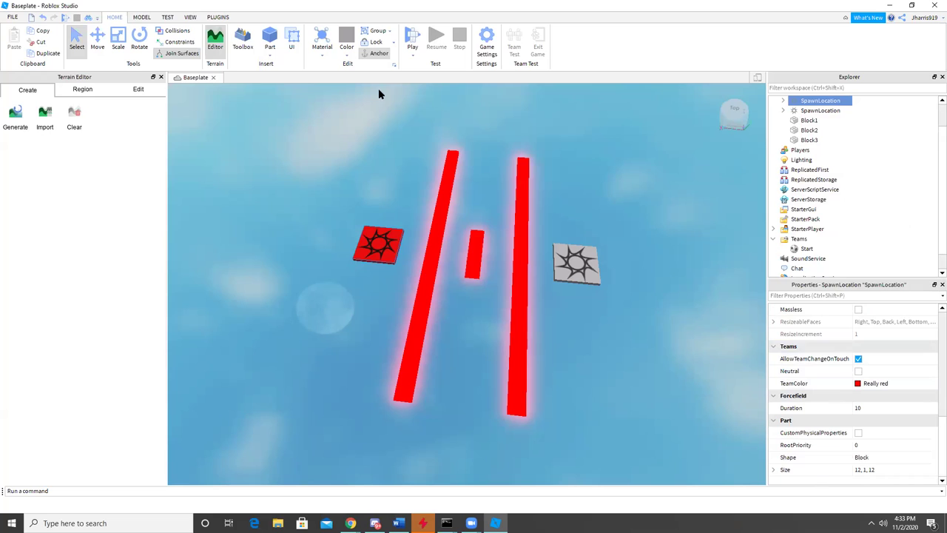
Step: Set the second SpawnLocation's BrickColor to Toothpaste
click(587, 228)
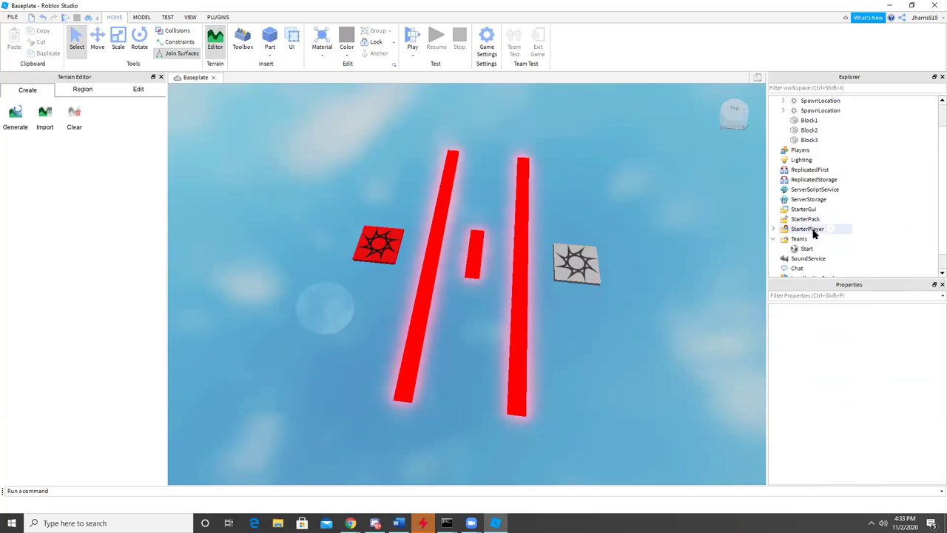
click(580, 254)
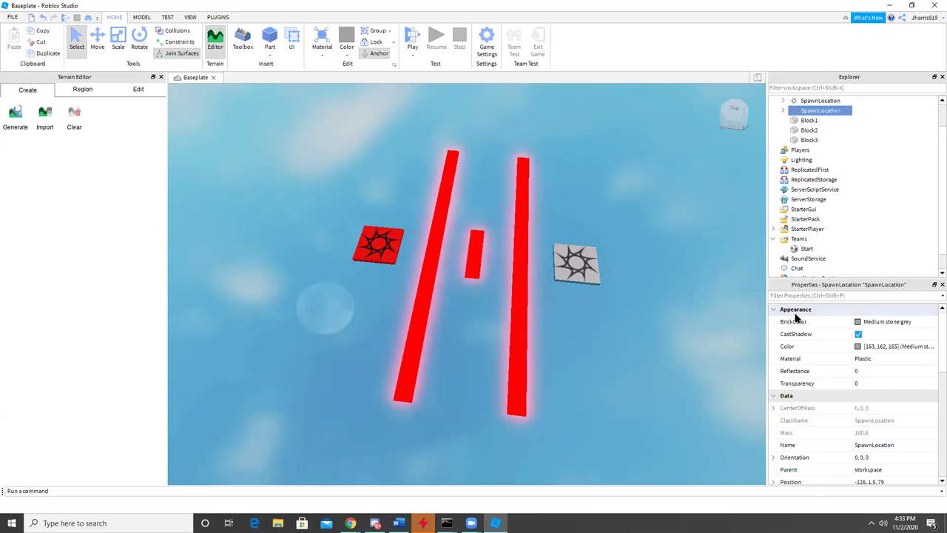
click(860, 322)
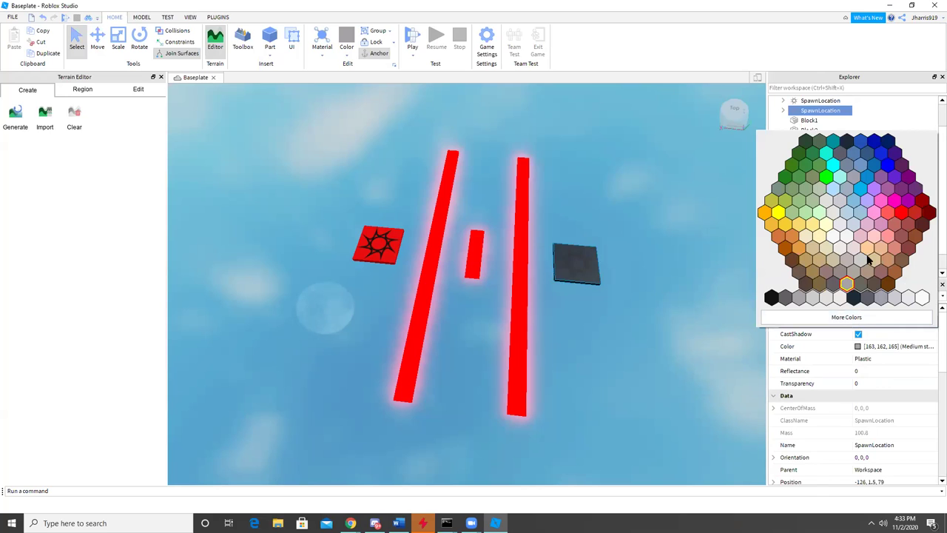
click(834, 169)
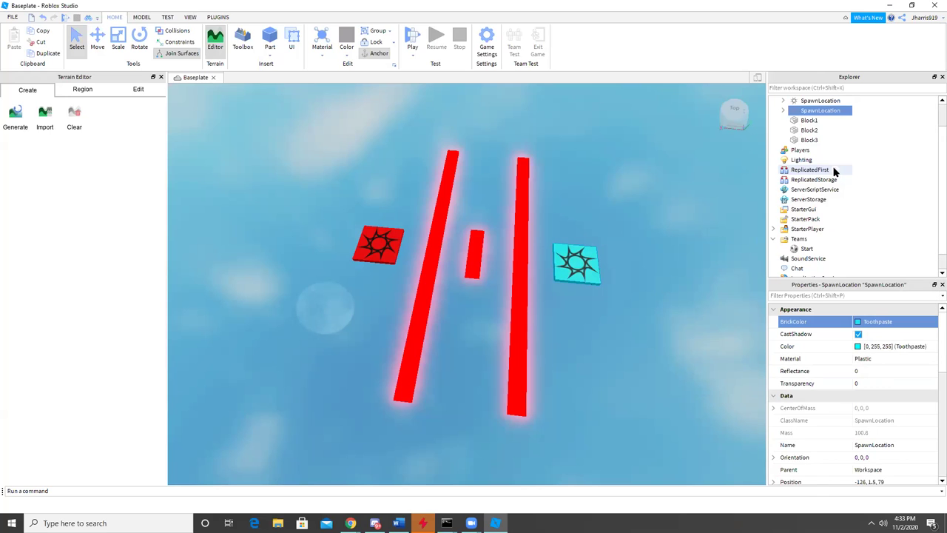
Step: Add a second Team object to the Teams service
click(803, 241)
click(819, 240)
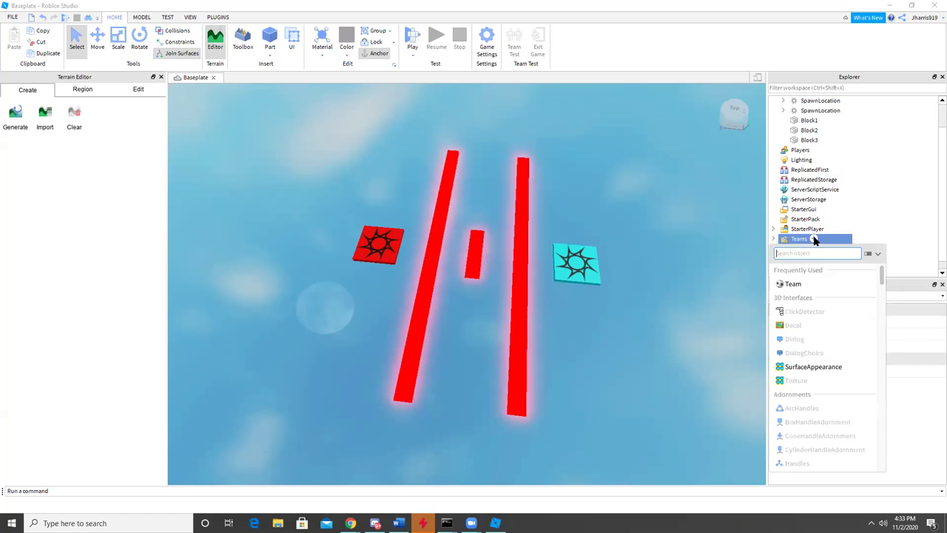
click(793, 285)
click(806, 259)
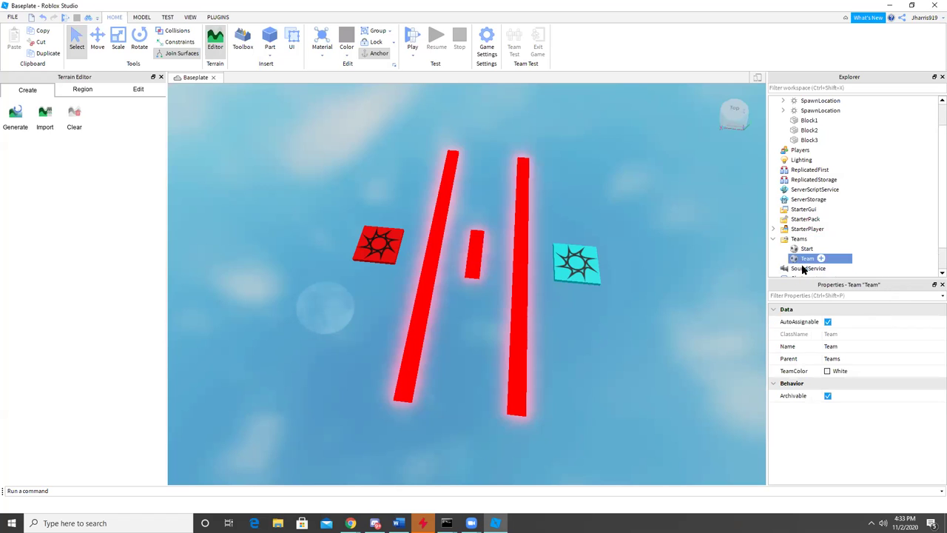
Step: Rename the new team 1st checkpoint and set its TeamColor to Toothpaste
click(835, 351)
text(1)
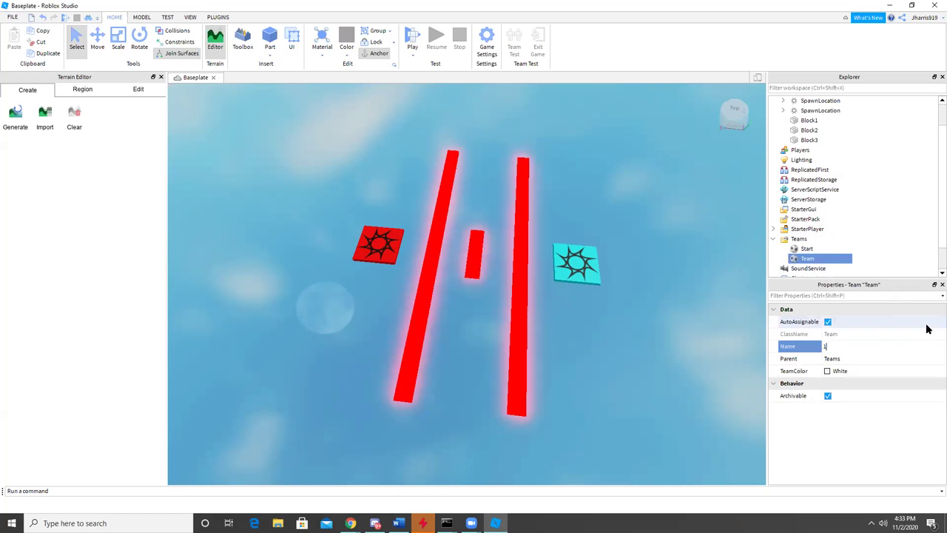
text(st checkpioint)
key(Return)
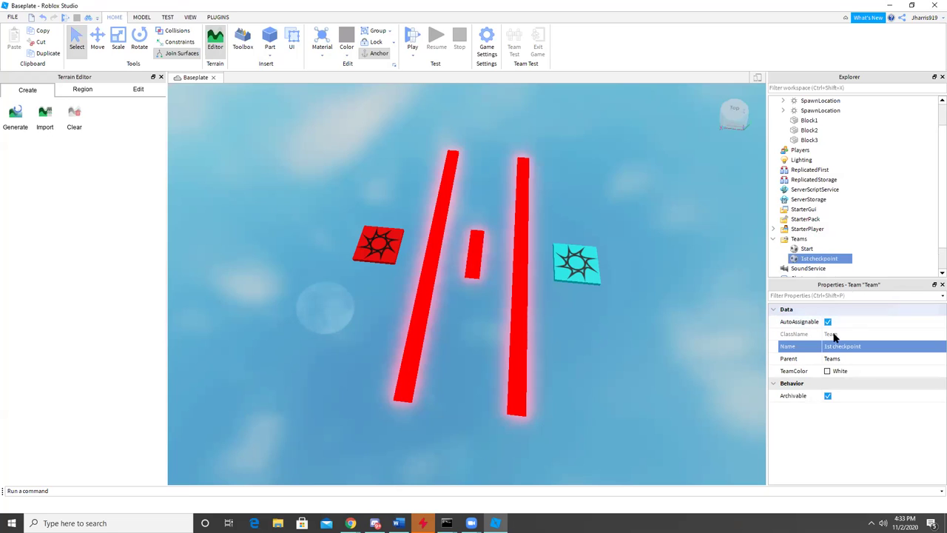
click(832, 372)
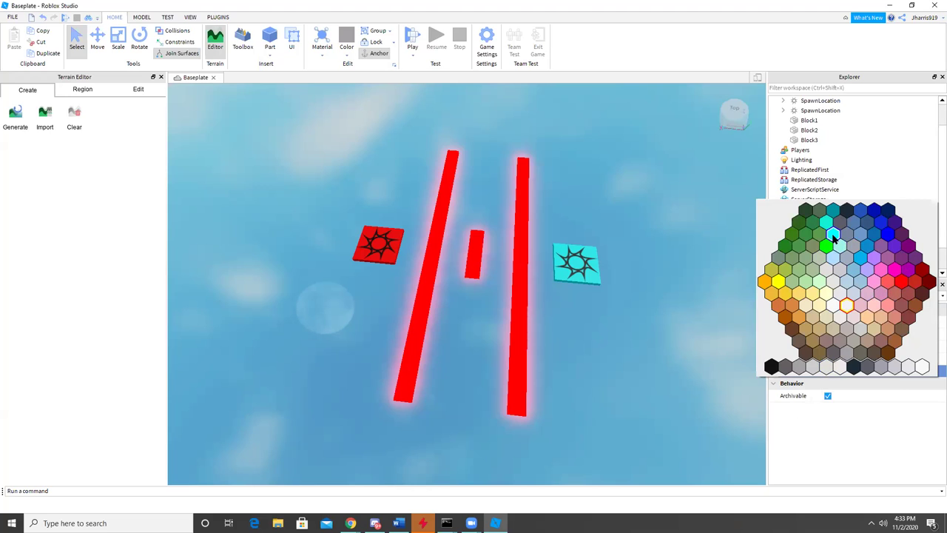
click(832, 235)
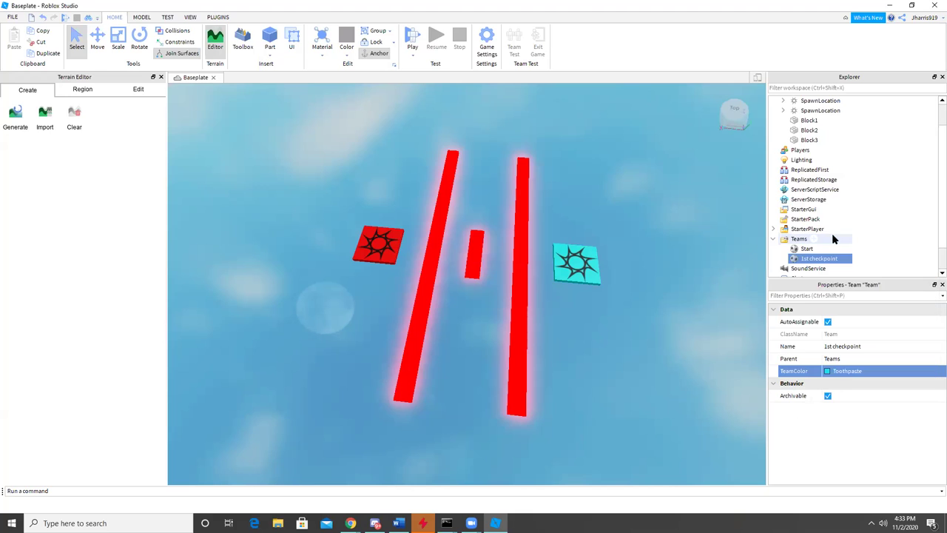
Step: Enable AllowTeamChangeOnTouch and turn off Neutral for the second SpawnLocation
click(581, 271)
scroll(812, 388, down, 8)
click(857, 360)
click(858, 371)
click(859, 371)
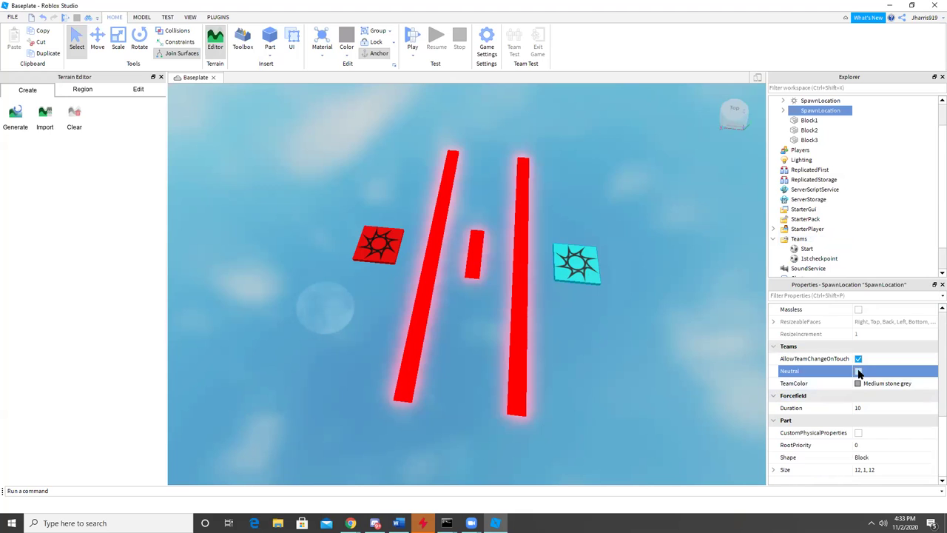
click(859, 385)
click(859, 380)
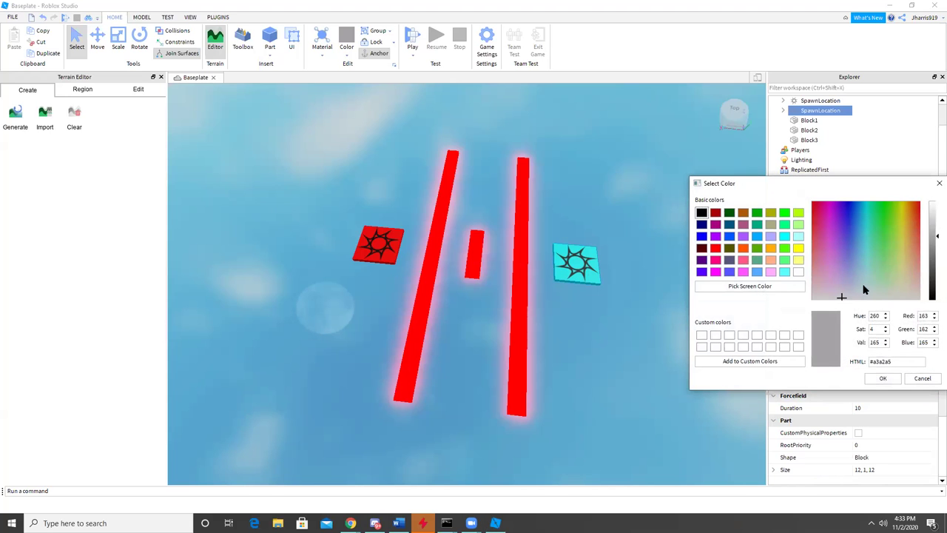
click(938, 183)
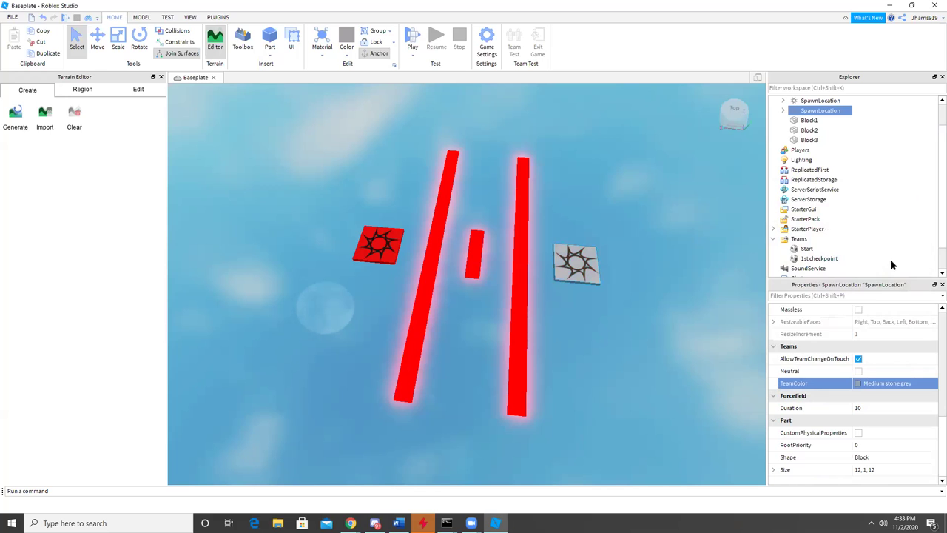
click(859, 384)
click(859, 381)
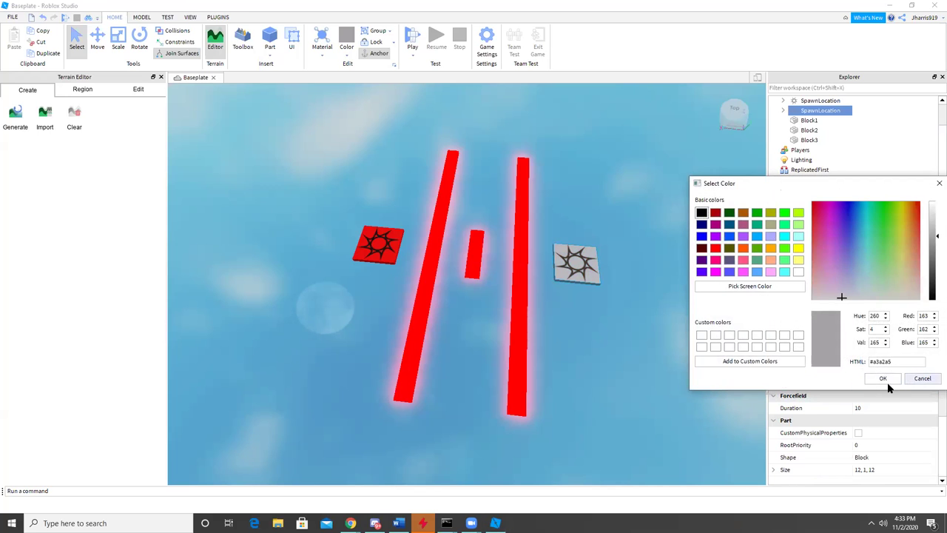
click(853, 378)
Step: Set the second SpawnLocation's TeamColor to Toothpaste to match the 1st checkpoint team
click(859, 383)
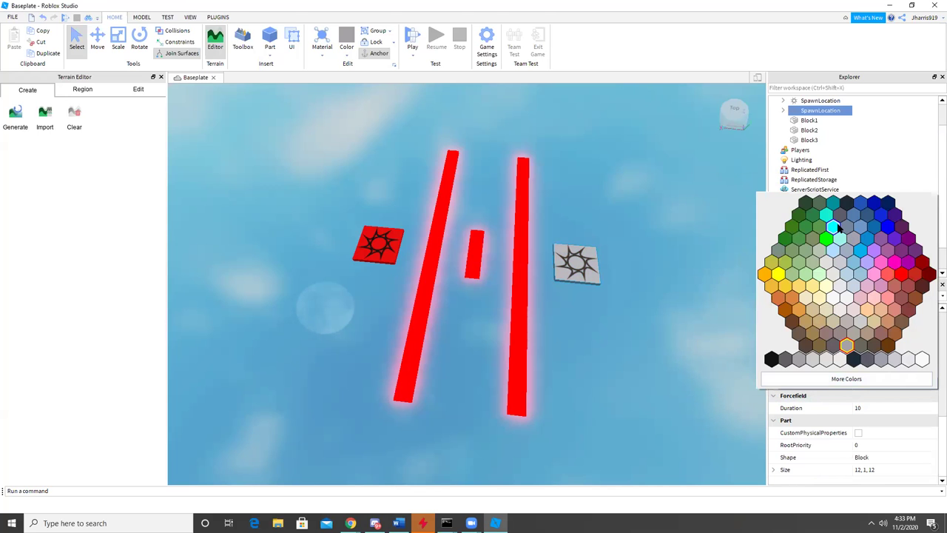
click(838, 226)
click(832, 229)
scroll(844, 355, up, 5)
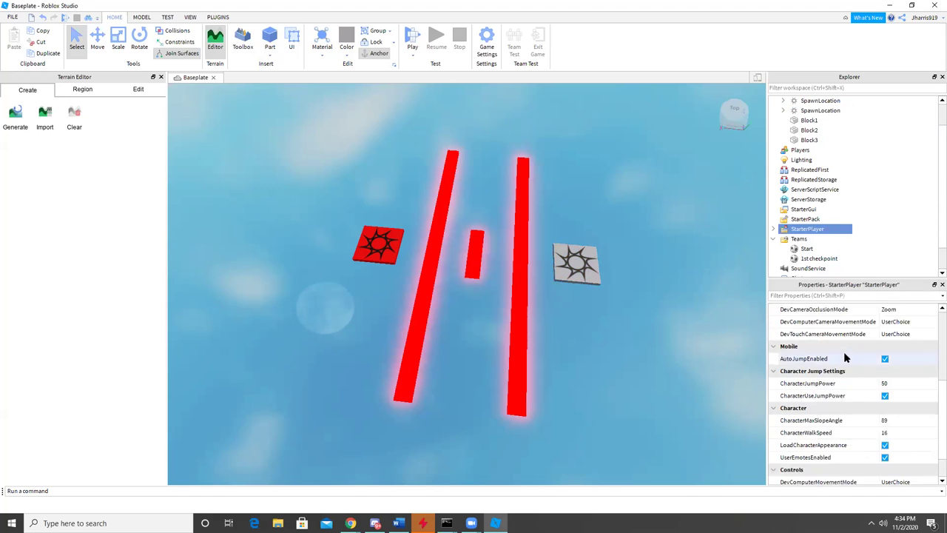
Step: Change the second SpawnLocation's BrickColor to Toothpaste and check its Teams properties
click(607, 270)
click(820, 111)
scroll(844, 359, down, 5)
scroll(847, 358, up, 10)
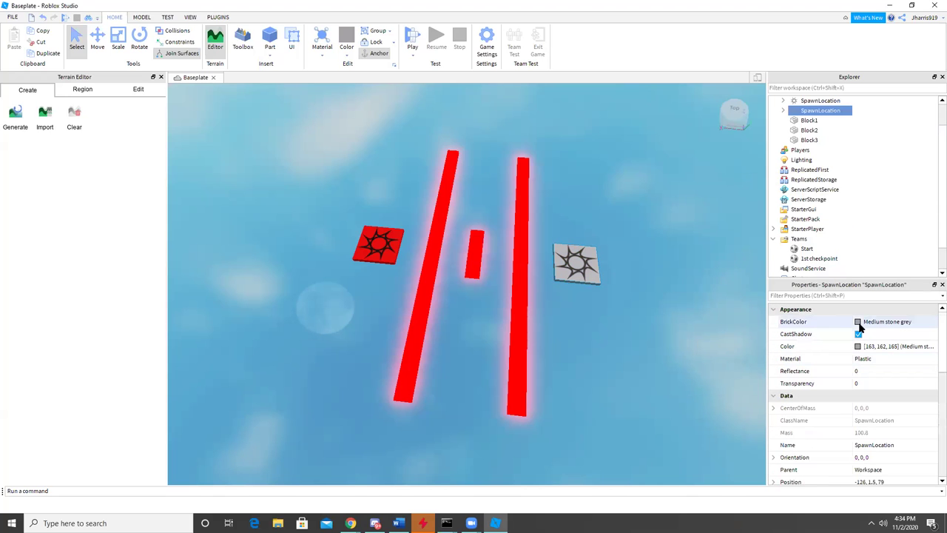
click(859, 323)
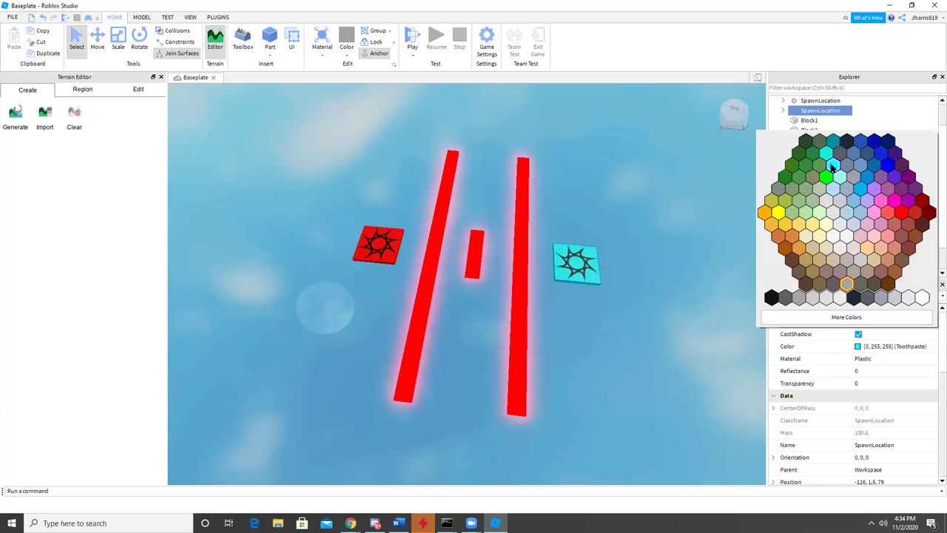
click(832, 165)
scroll(840, 332, down, 6)
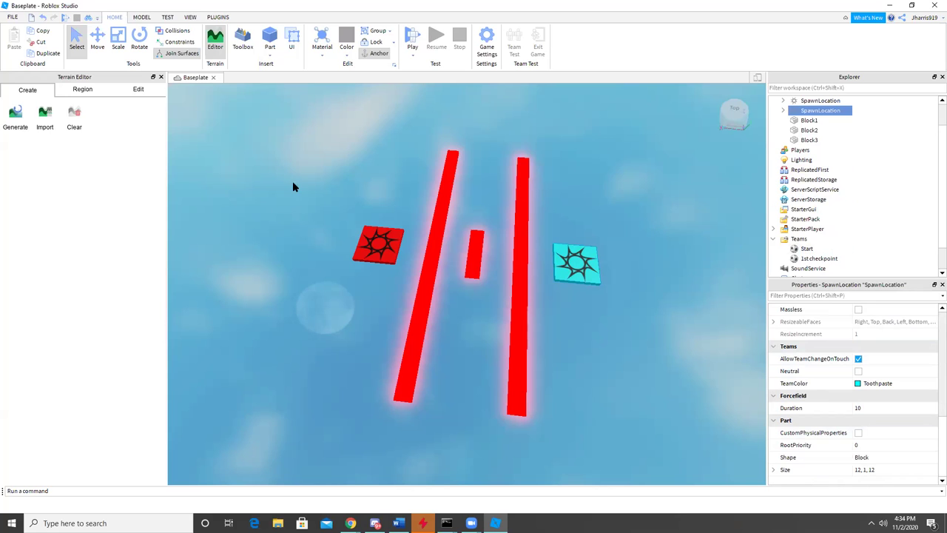
Step: Play test the course, jumping the character from the red spawn across the red blocks onto the cyan checkpoint
click(411, 47)
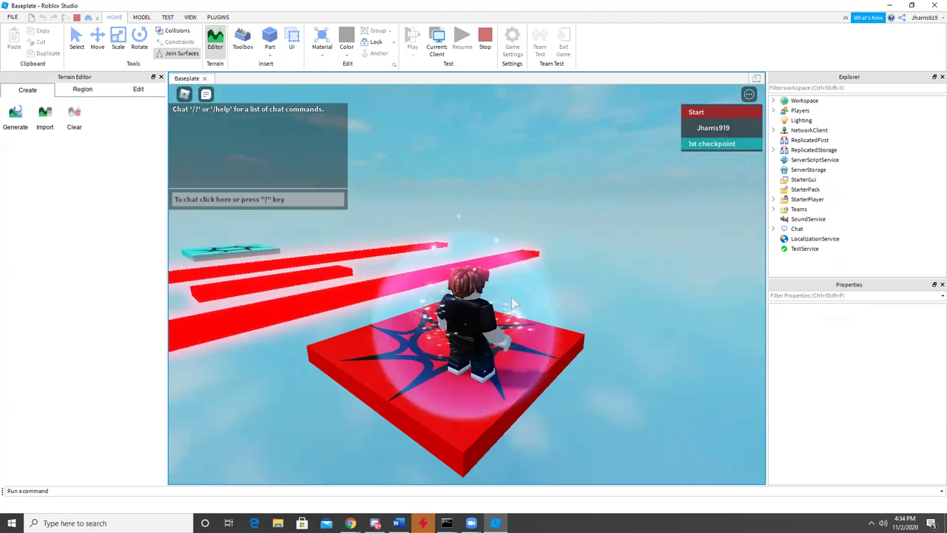
right_drag(511, 297, 564, 284)
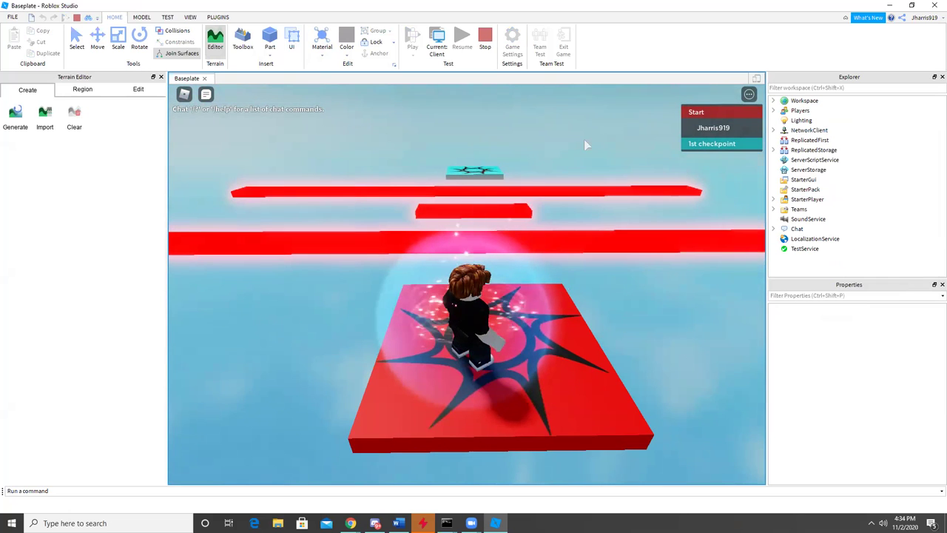
key(w)
right_drag(560, 168, 560, 168)
key(w)
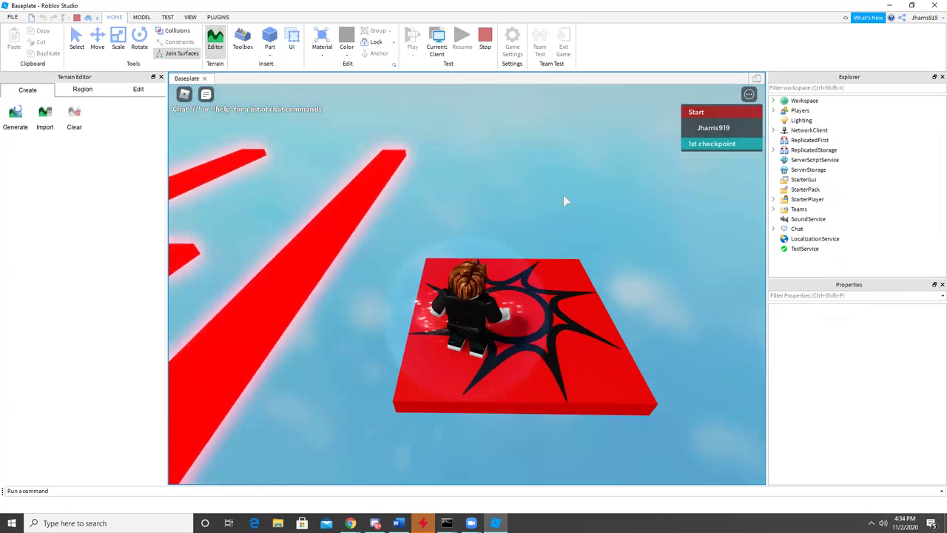
right_drag(563, 195, 563, 195)
key(w)
key(space)
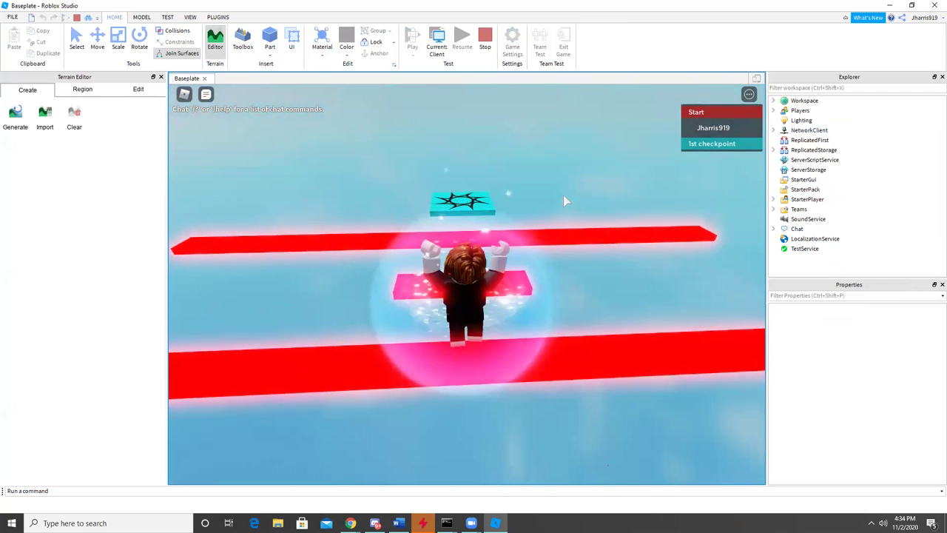
key(w)
key(space)
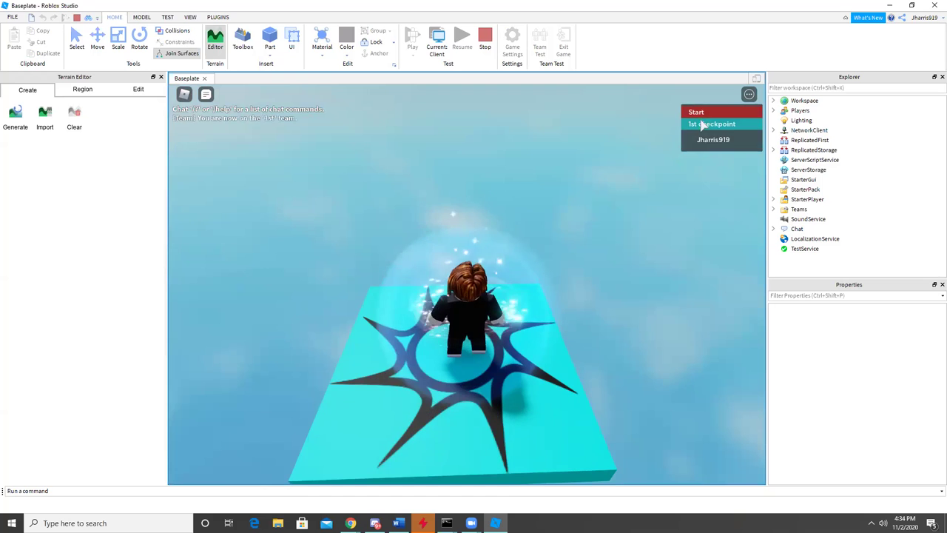
Step: Look back over the course from the cyan checkpoint and stop the play test
key(w)
right_drag(537, 166, 536, 162)
key(space)
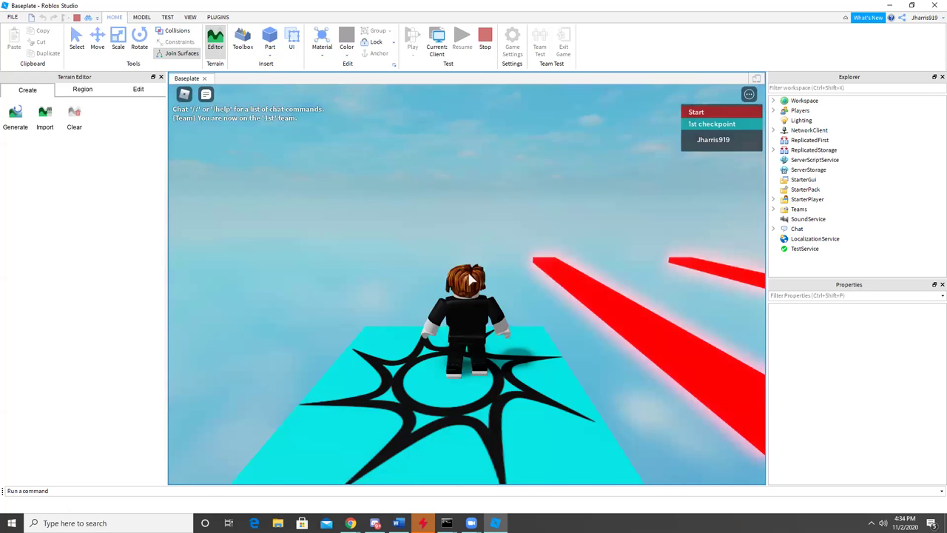
right_drag(476, 320, 476, 319)
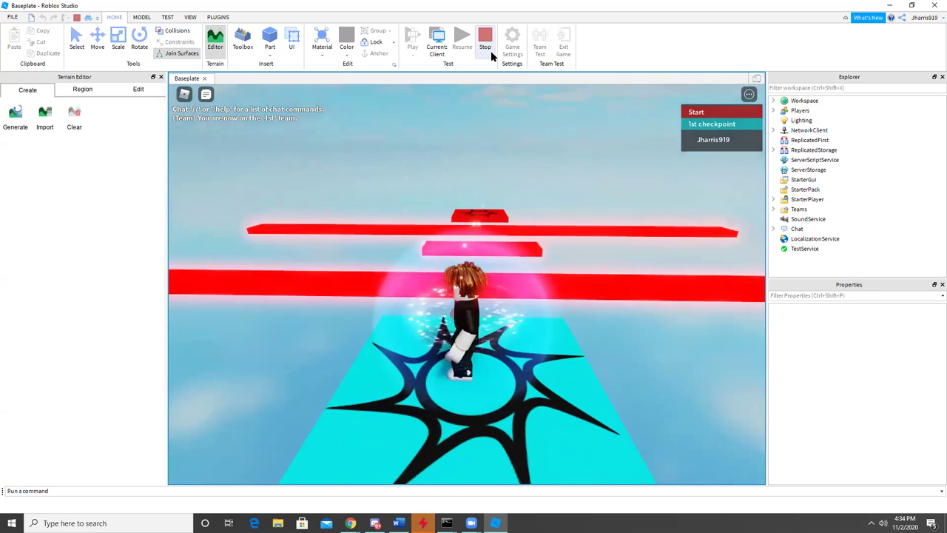
click(484, 47)
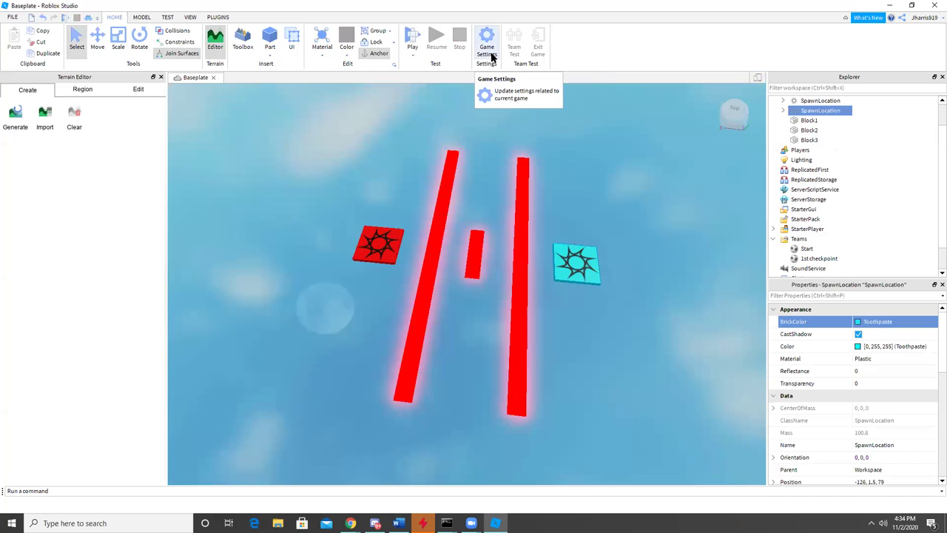
scroll(835, 406, down, 10)
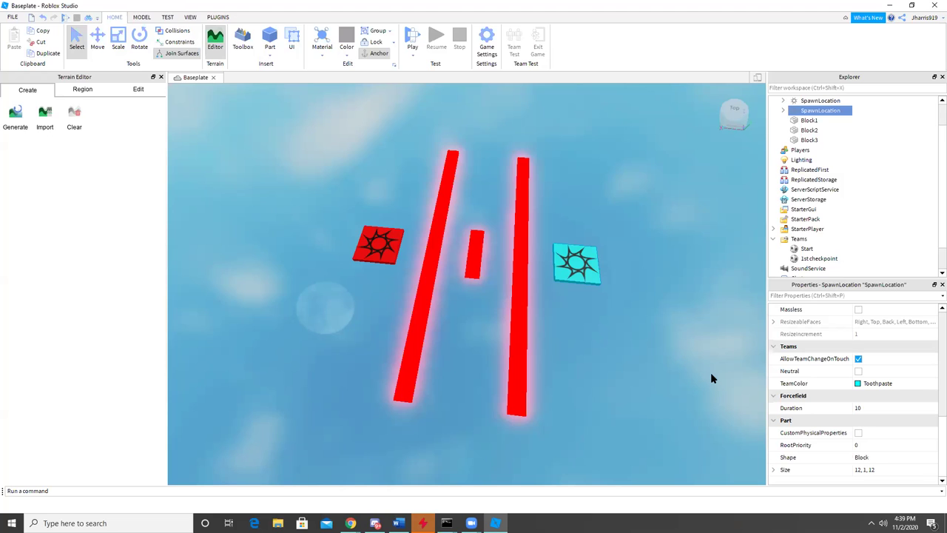
click(444, 266)
key(ctrl+a)
click(577, 382)
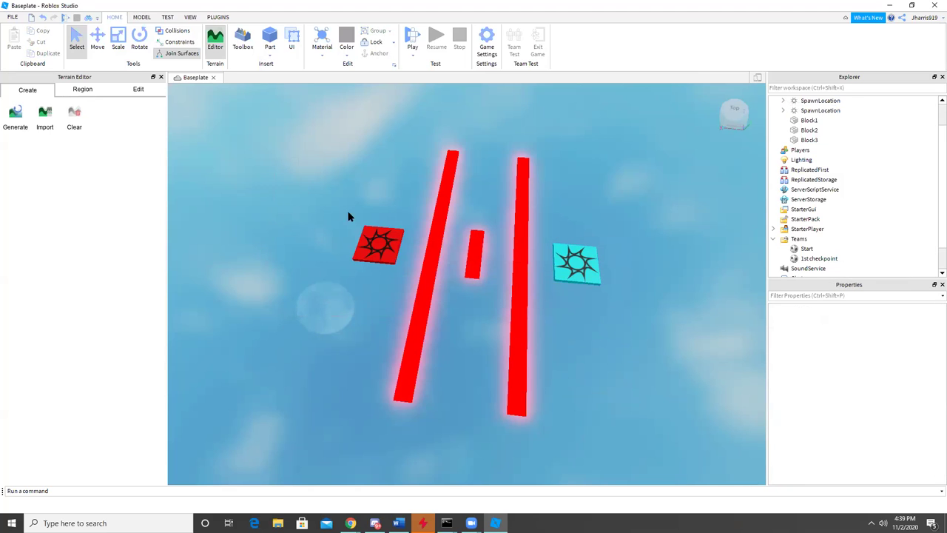
key(ctrl+a)
drag(281, 141, 681, 428)
click(681, 424)
Step: Duplicate the short red block Block2 and move the copy past the cyan SpawnLocation with the Move tool
click(520, 283)
key(d)
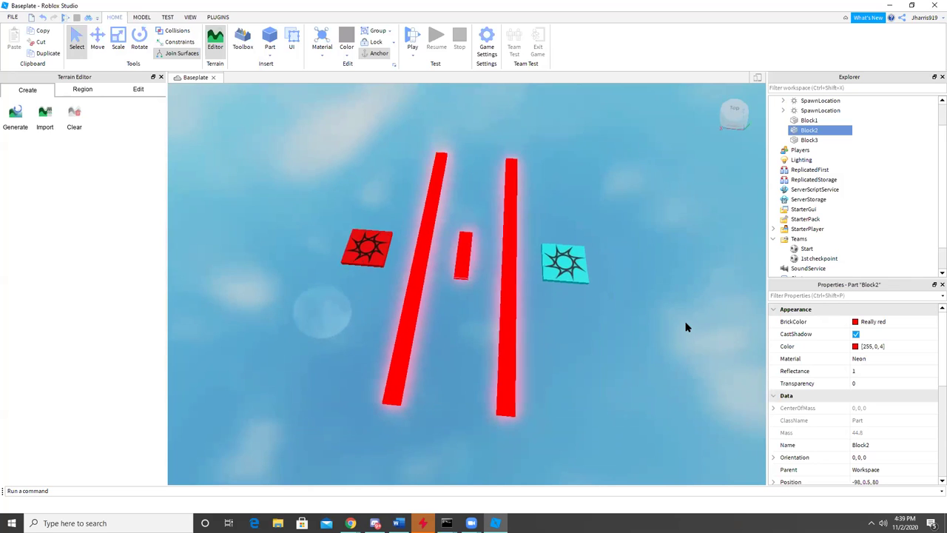
key(ctrl+d)
click(355, 266)
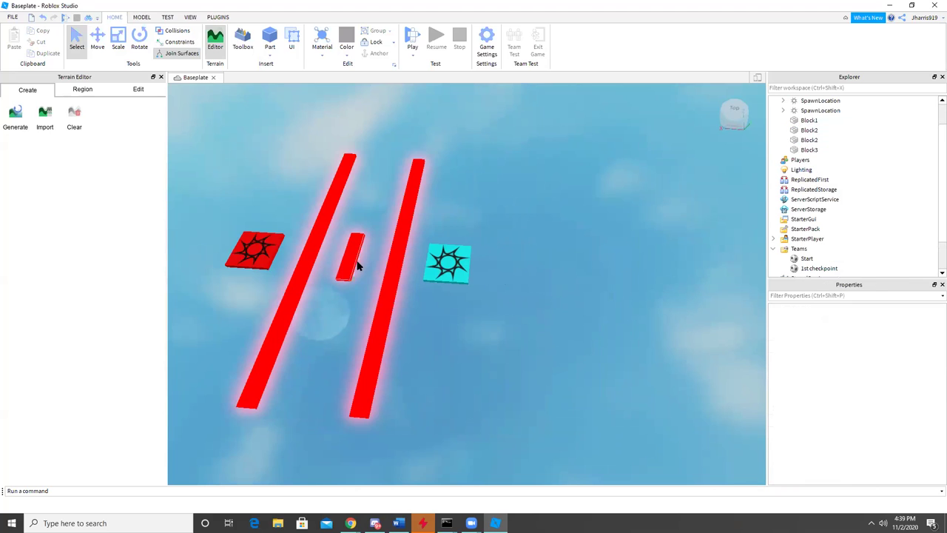
click(118, 46)
click(97, 46)
drag(376, 256, 658, 275)
Step: Duplicate the moved block three more times and space the four short blocks in a row beyond the cyan SpawnLocation
key(ctrl+d)
key(ctrl+d)
key(ctrl+d)
click(691, 284)
click(587, 268)
click(609, 357)
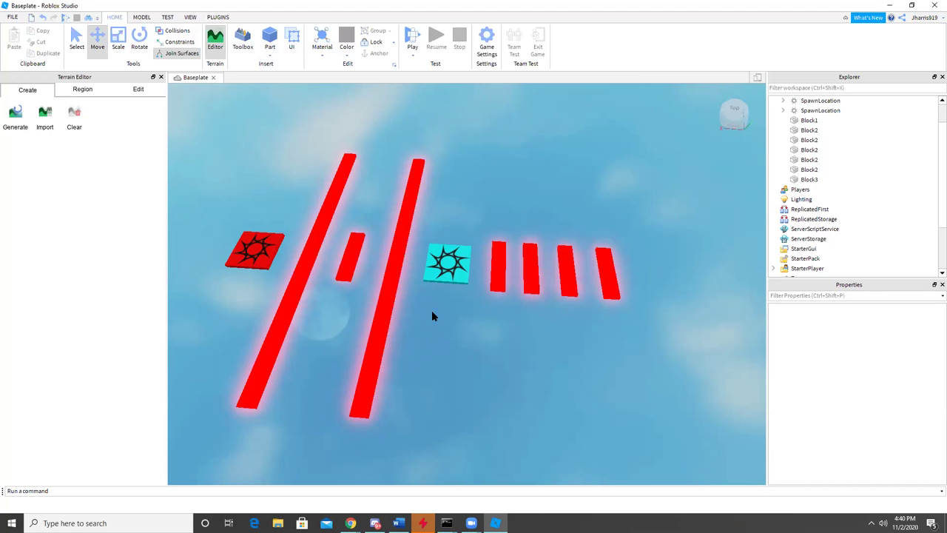
right_drag(447, 348, 447, 348)
right_drag(509, 342, 503, 319)
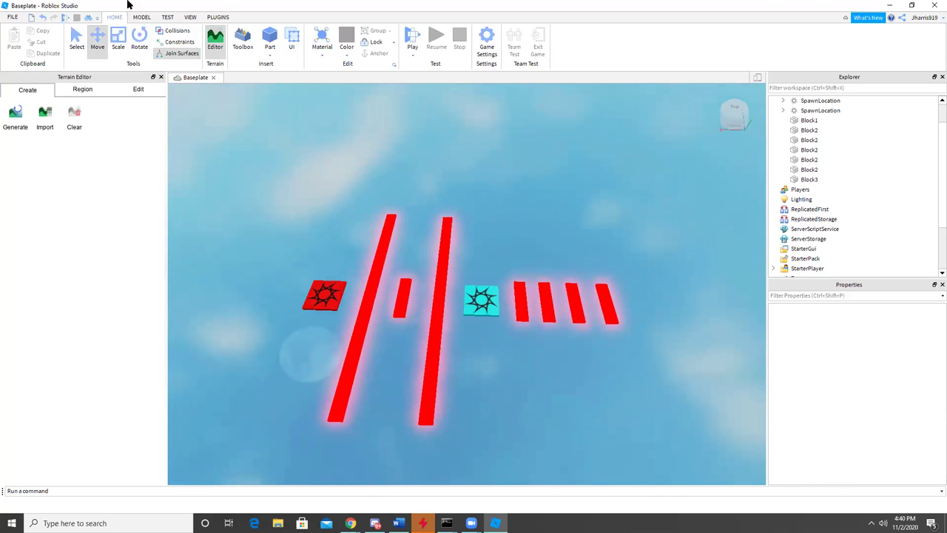
Step: Examine the Basic Info form for saving the place to Roblox as a new game, and close it without creating the game
click(12, 18)
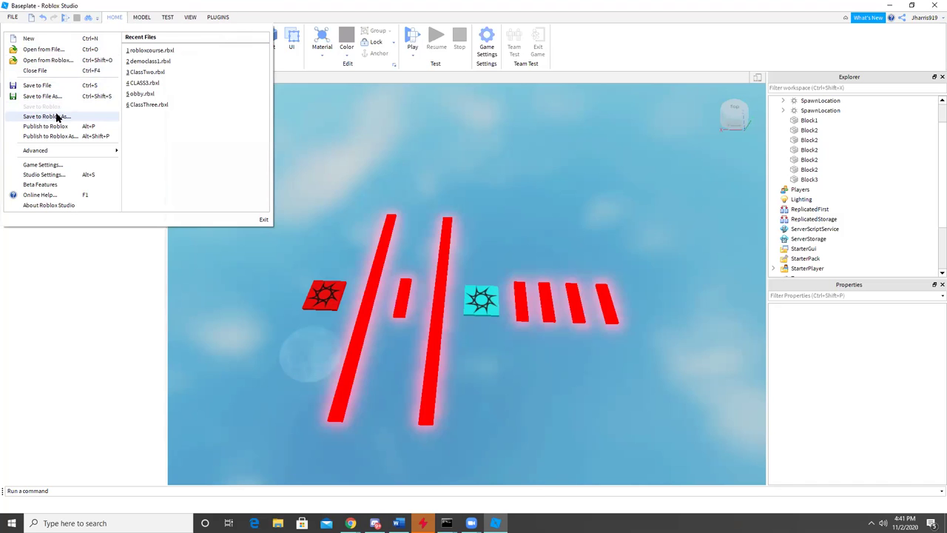
click(58, 117)
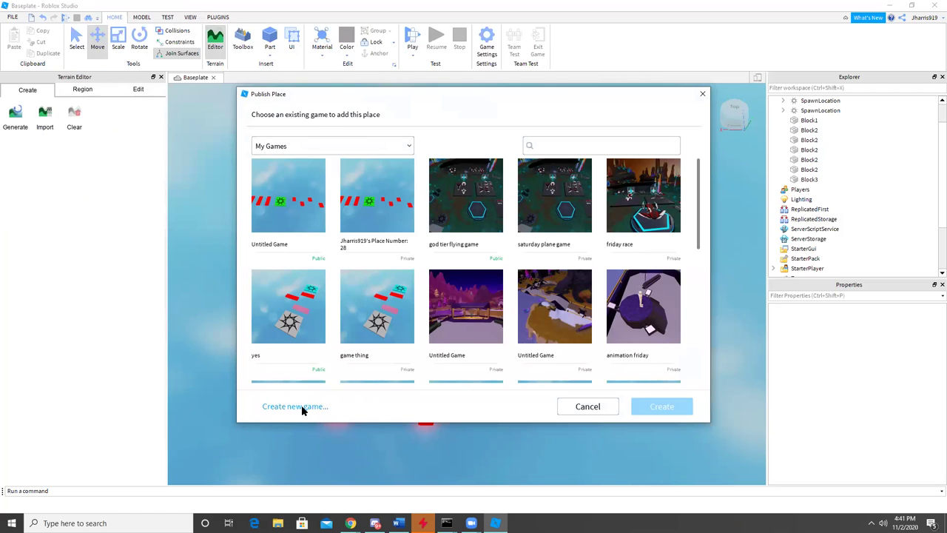
click(294, 406)
double_click(513, 144)
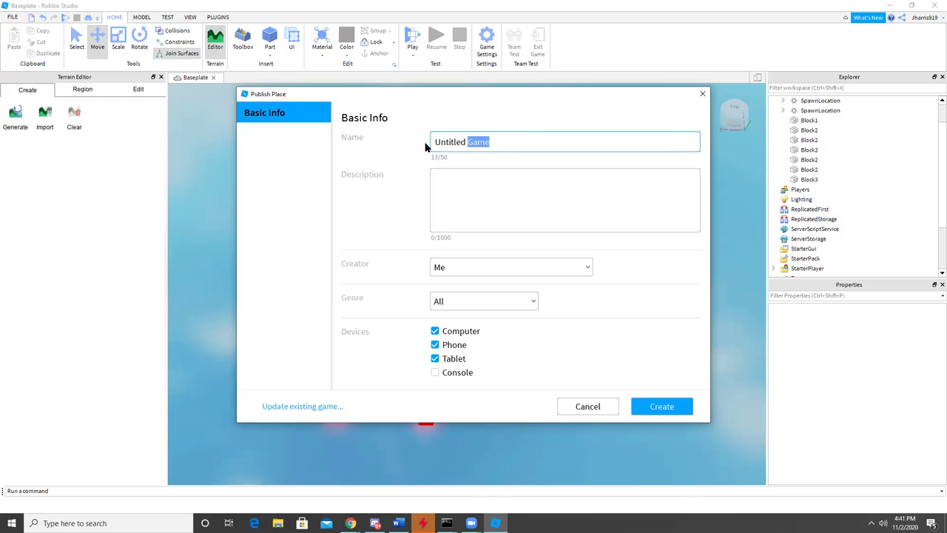
click(449, 148)
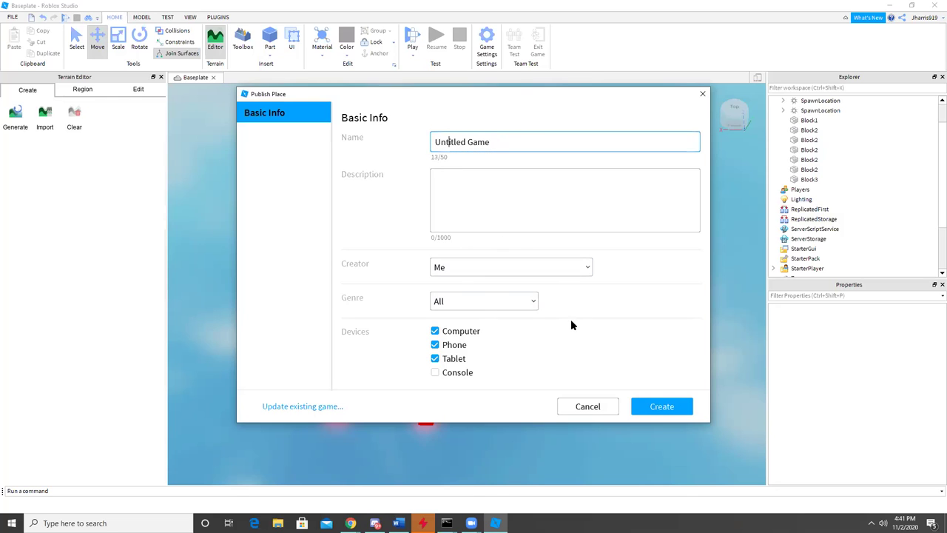
click(704, 94)
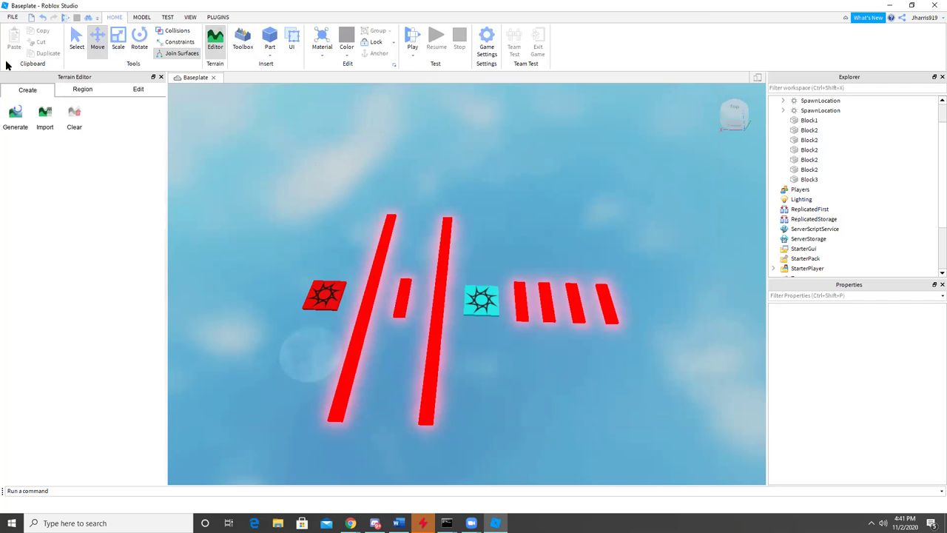
click(10, 17)
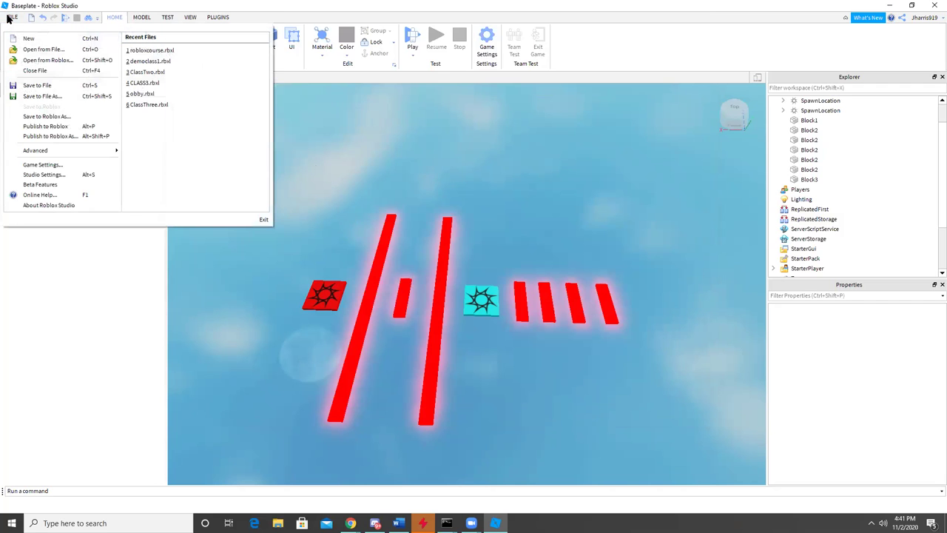
click(54, 117)
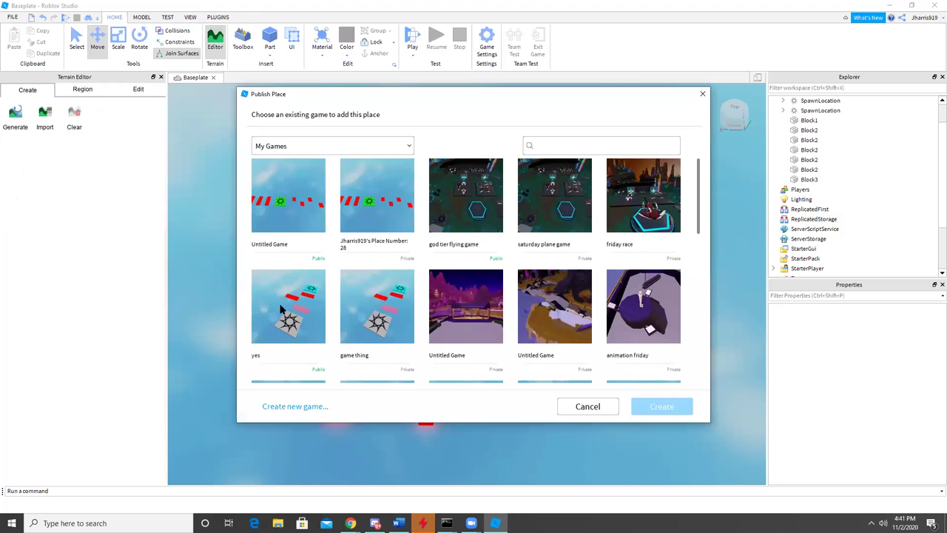
click(294, 403)
click(498, 148)
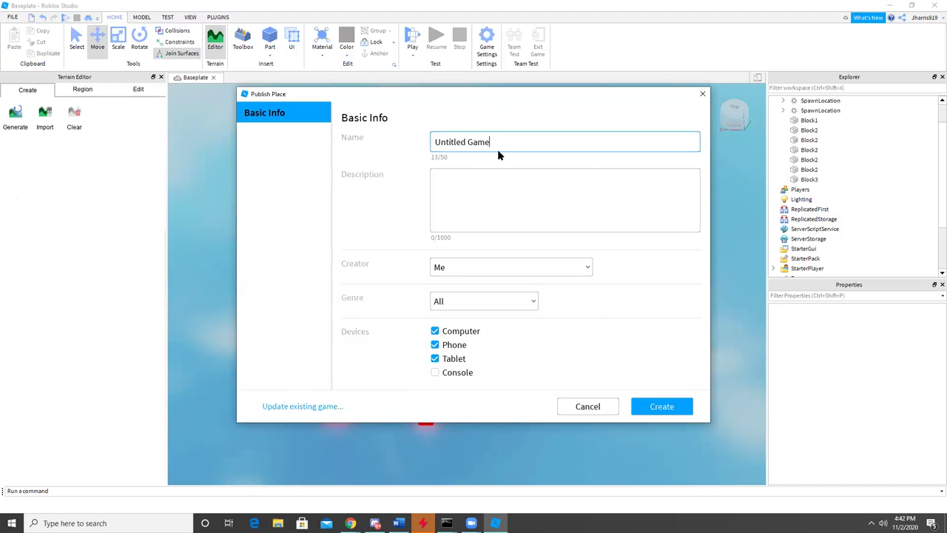
double_click(505, 152)
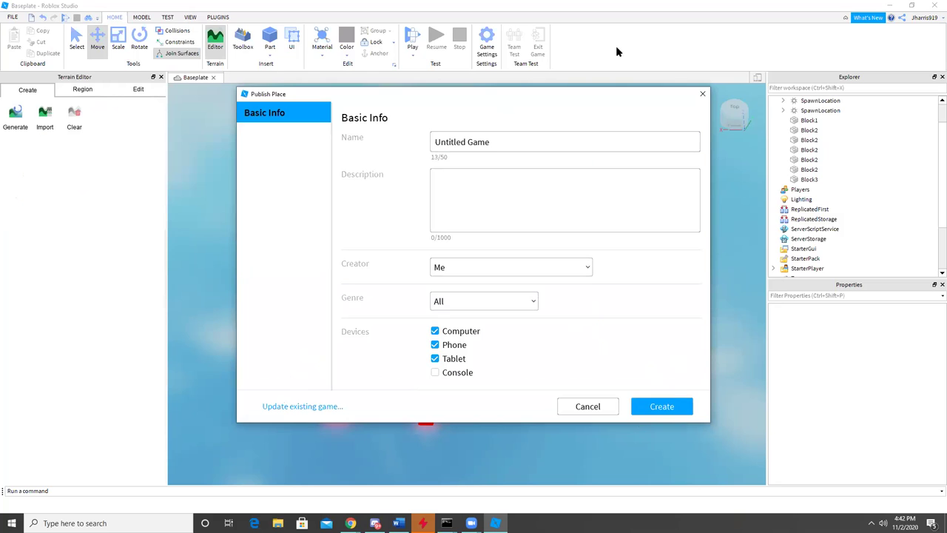
click(702, 93)
Step: Start a separate Roblox Studio window, view its My Games list and New templates page, and close that window
click(892, 6)
click(318, 370)
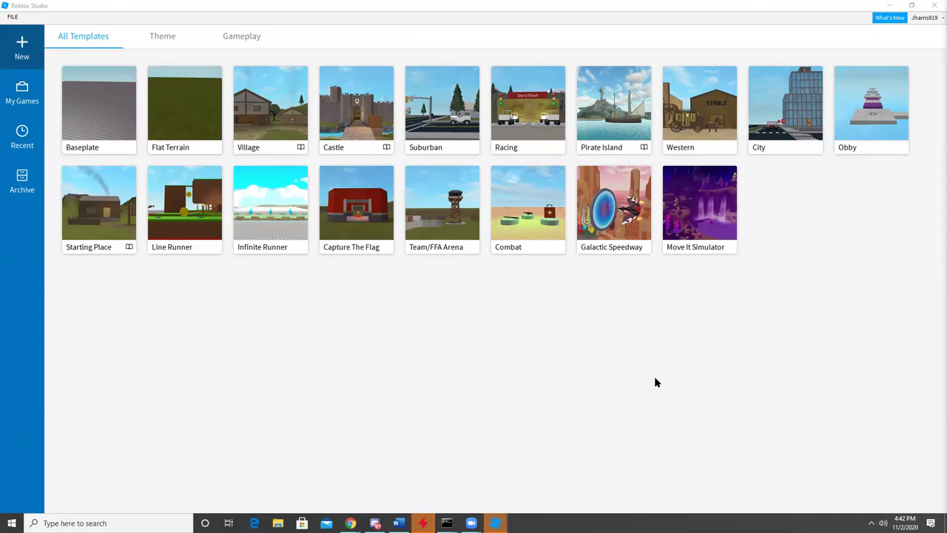
click(22, 96)
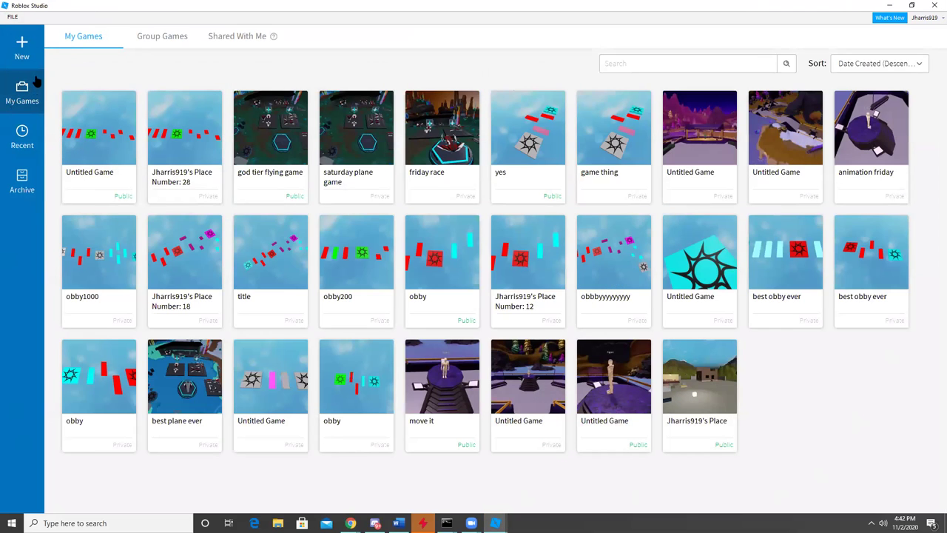
click(22, 48)
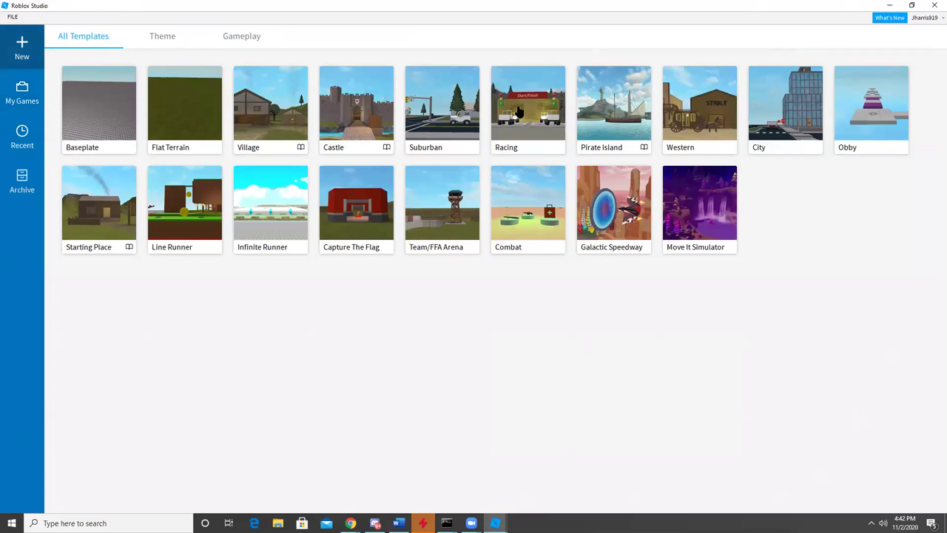
click(935, 5)
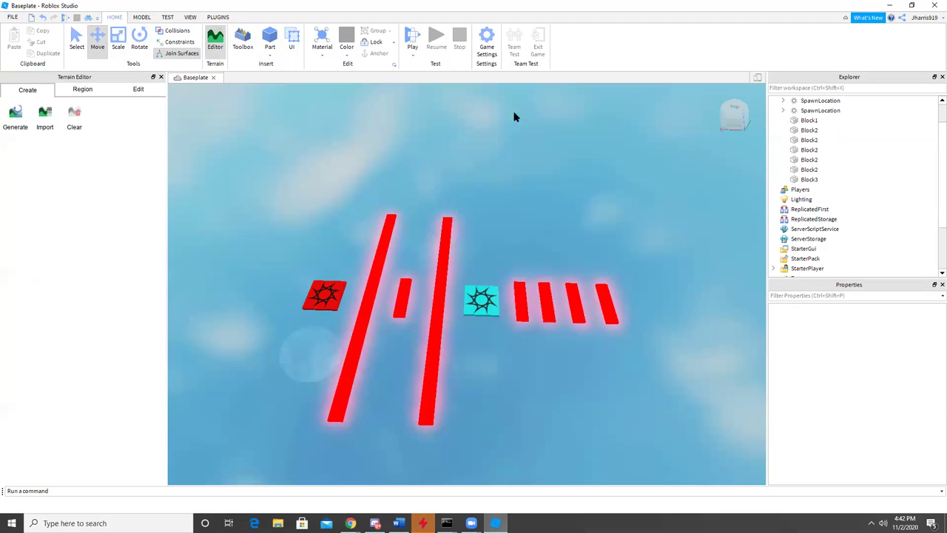
click(12, 17)
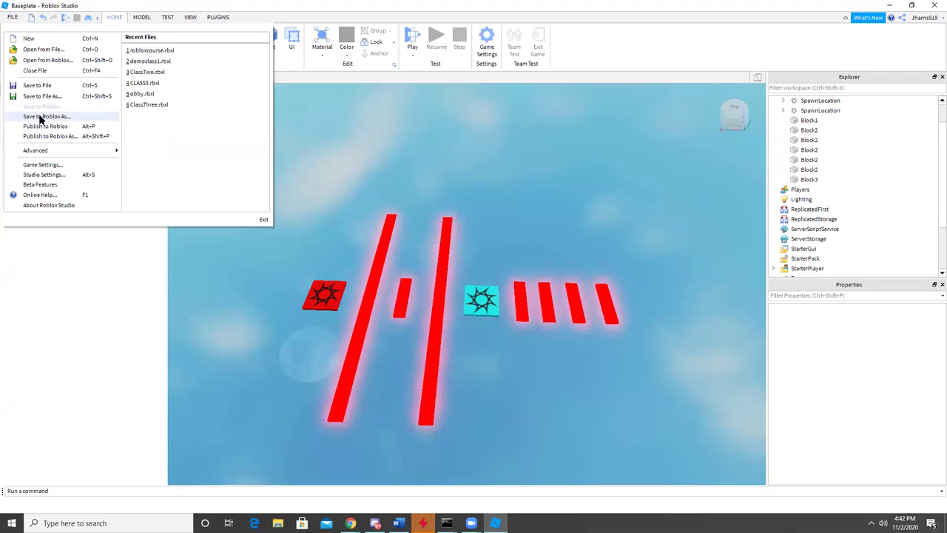
click(566, 222)
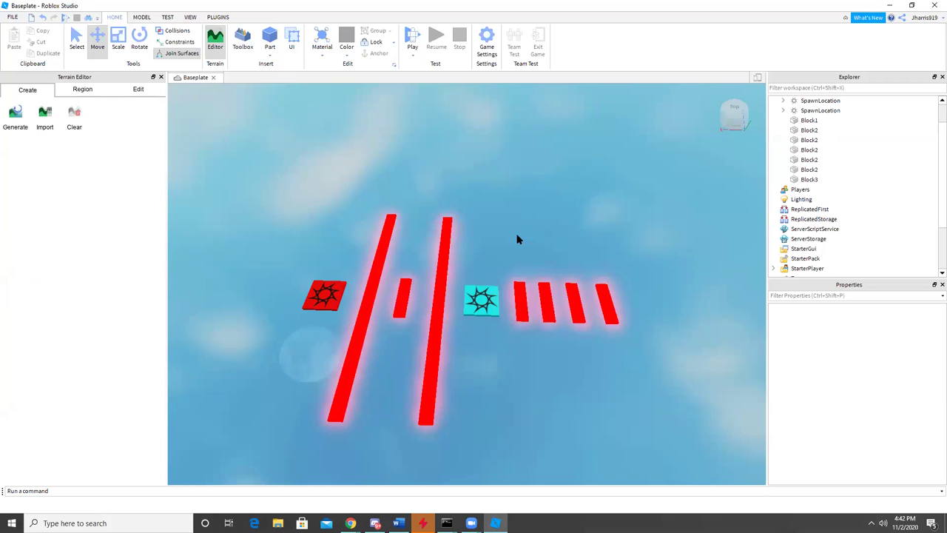
drag(346, 233, 628, 451)
click(628, 451)
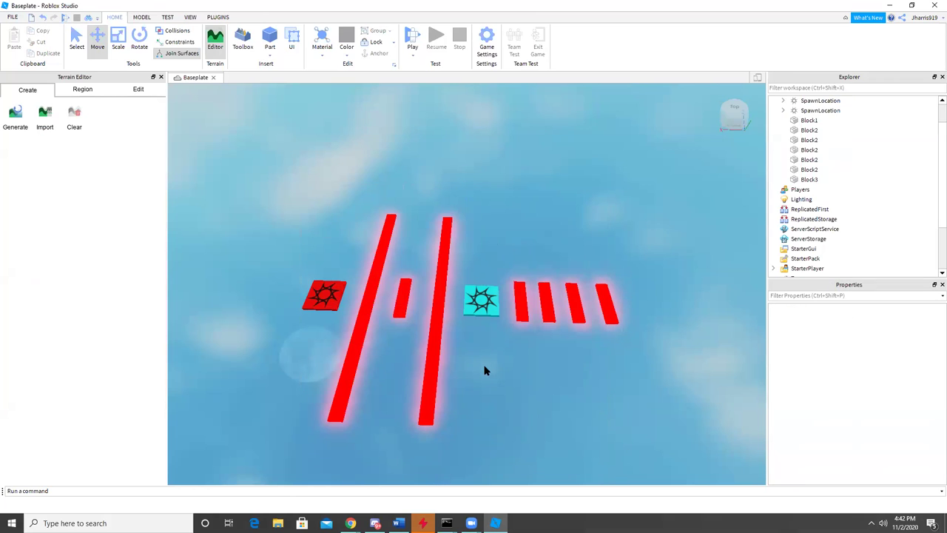